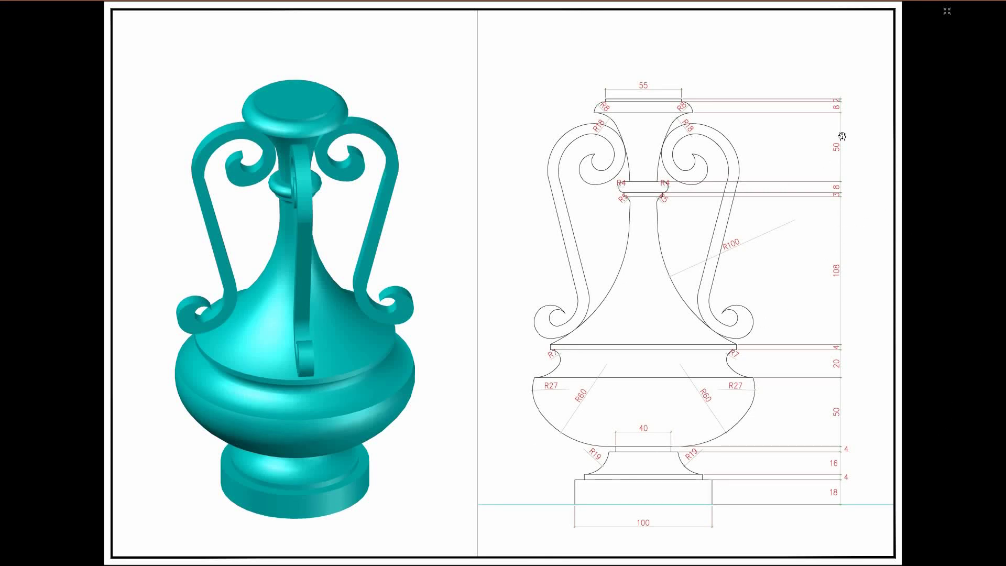
Leave the reference image and return to AutoCAD's drawing 1.LAYOUT PHONG TRANH.dwg
{"action": "key", "text": "alt+Tab"}
Cancel an accidental command and window-select the vase profile linework
{"action": "scroll", "coordinate": [505, 335], "scroll_direction": "up", "scroll_amount": 5}
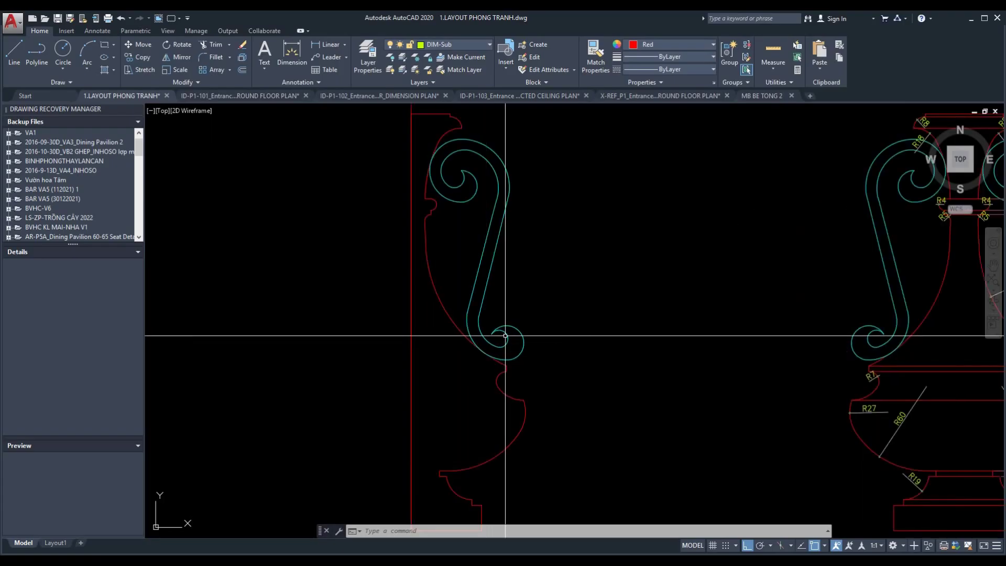
{"action": "type", "text": "a"}
{"action": "key", "text": "Return"}
{"action": "left_click", "coordinate": [482, 285]}
{"action": "key", "text": "Escape"}
{"action": "scroll", "coordinate": [451, 299], "scroll_direction": "down", "scroll_amount": 5}
{"action": "left_click", "coordinate": [468, 163]}
{"action": "left_click", "coordinate": [622, 359]}
Draw a vertical axis line from the profile's bottom-left corner up past its top
{"action": "type", "text": "tr"}
{"action": "key", "text": "Return"}
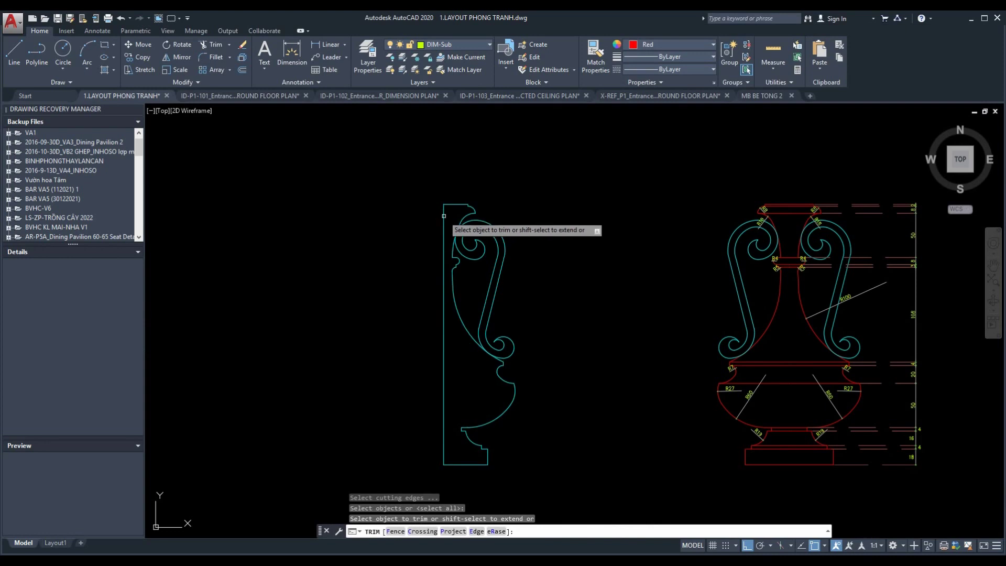
{"action": "type", "text": "l"}
{"action": "key", "text": "Return"}
{"action": "left_click", "coordinate": [443, 465]}
{"action": "middle_click_drag", "start_coordinate": [442, 234], "coordinate": [410, 184]}
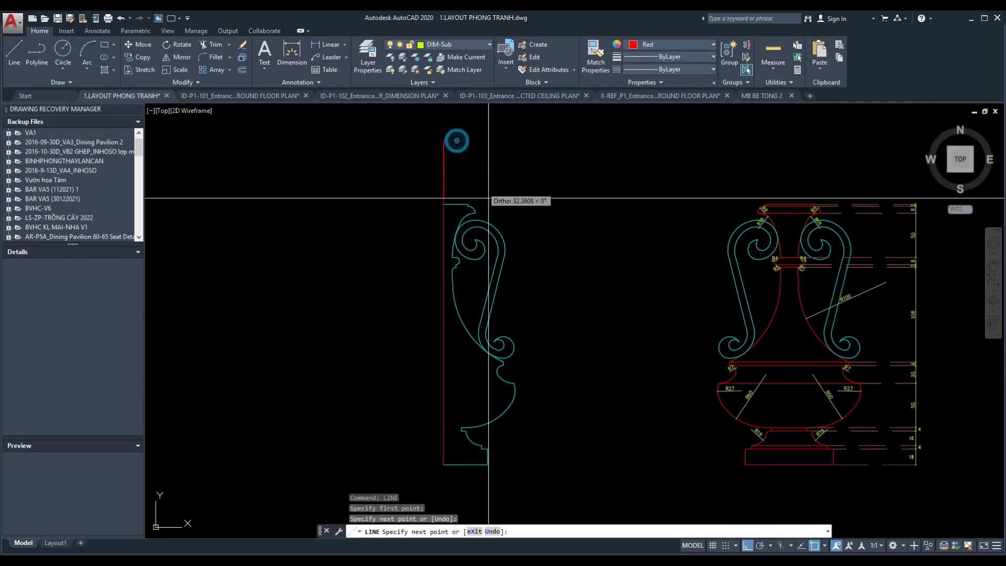
{"action": "left_click", "coordinate": [454, 140]}
{"action": "key", "text": "Escape"}
Select the cyan half-profile and switch to the 3D Modeling workspace
{"action": "left_click", "coordinate": [479, 335]}
{"action": "middle_click_drag", "start_coordinate": [672, 363], "coordinate": [672, 397]}
{"action": "left_click", "coordinate": [893, 546]}
{"action": "left_click", "coordinate": [908, 479]}
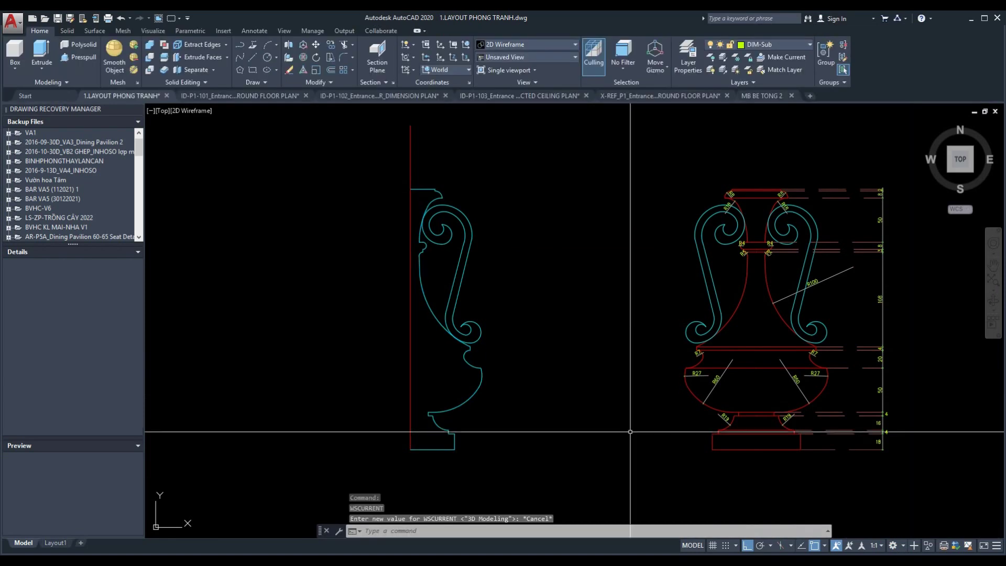
Orbit to a tilted 3D view and zoom to show the whole drawing
{"action": "left_click_drag", "start_coordinate": [940, 130], "coordinate": [512, 310]}
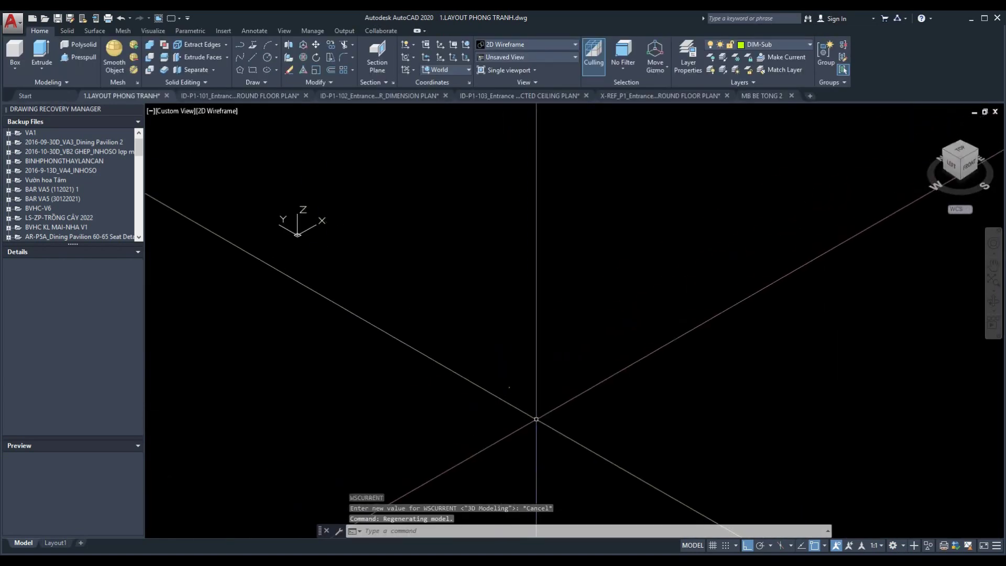
{"action": "type", "text": "z"}
{"action": "key", "text": "Return"}
{"action": "type", "text": "a"}
{"action": "key", "text": "Return"}
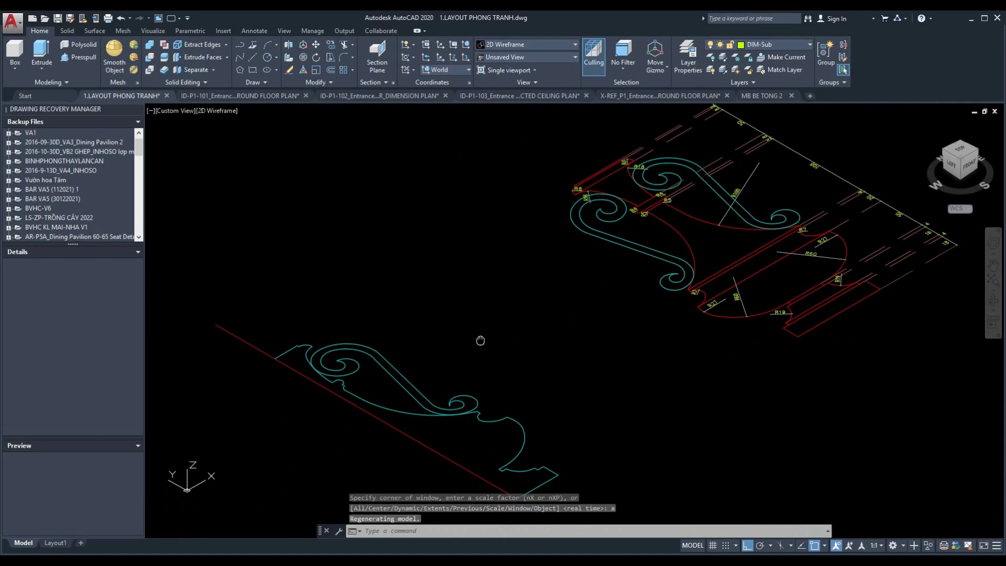
Revolve the cyan half-profile 360° about the red axis line's endpoints
{"action": "left_click", "coordinate": [478, 341]}
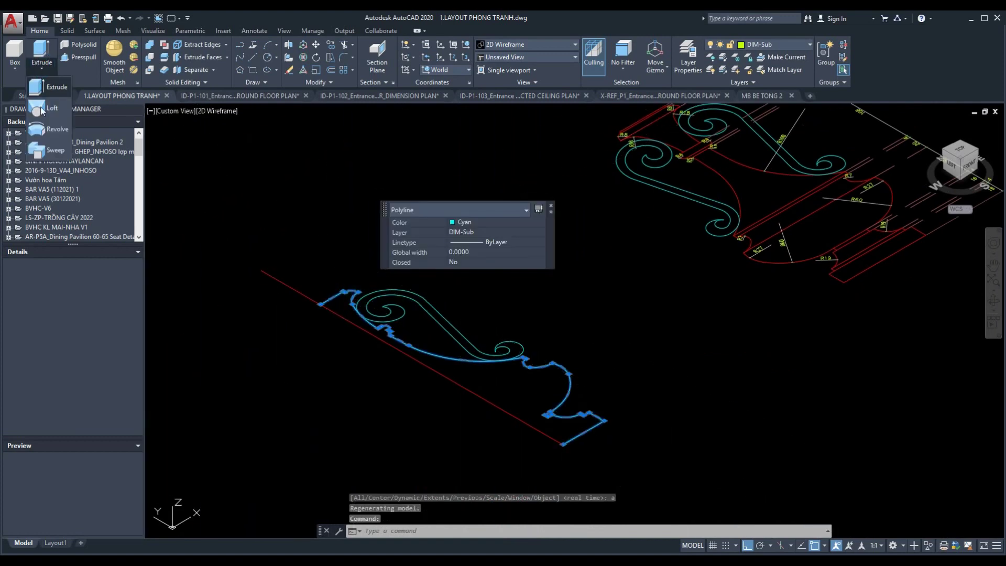
{"action": "left_click", "coordinate": [46, 129]}
{"action": "left_click", "coordinate": [564, 444]}
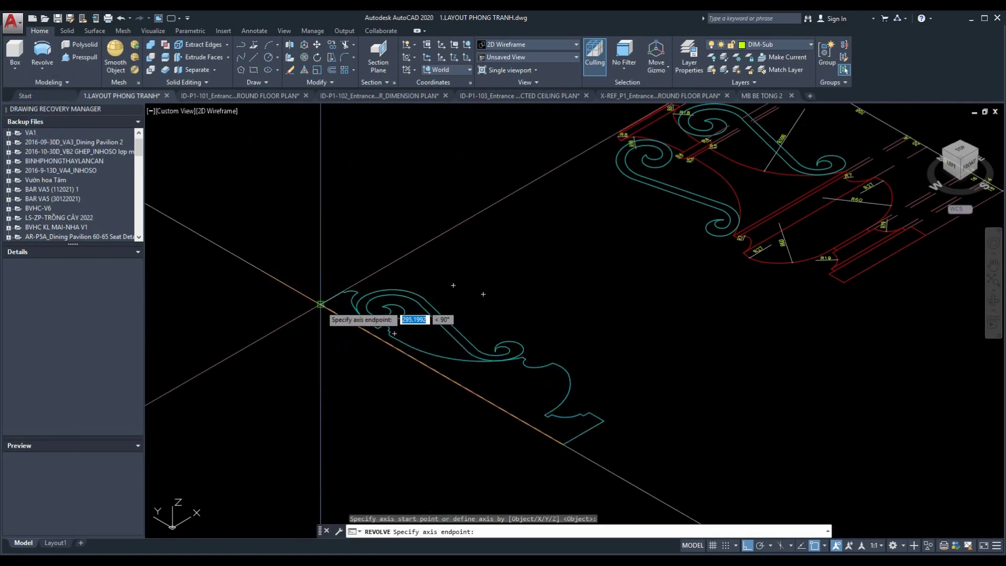
{"action": "left_click", "coordinate": [321, 304]}
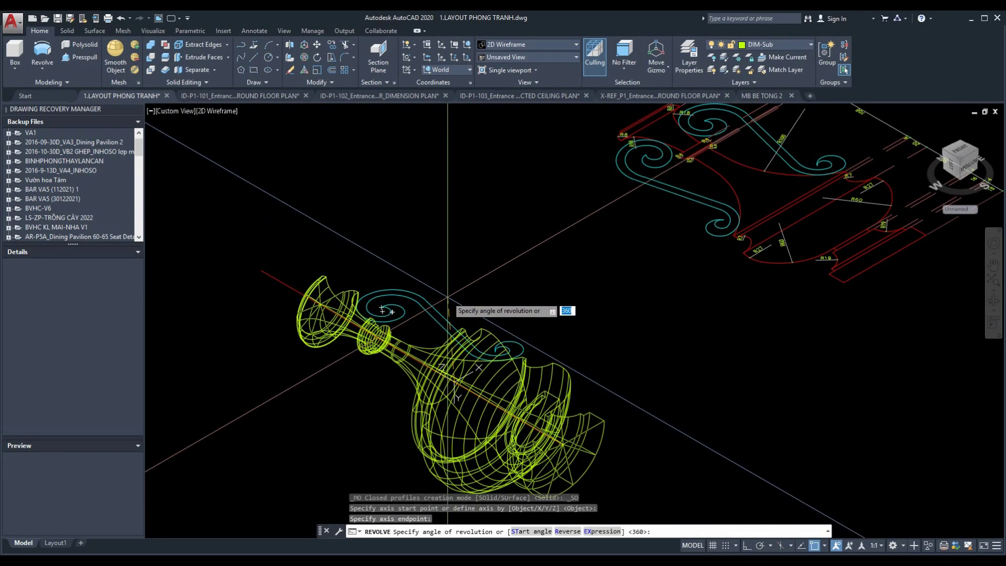
{"action": "key", "text": "Return"}
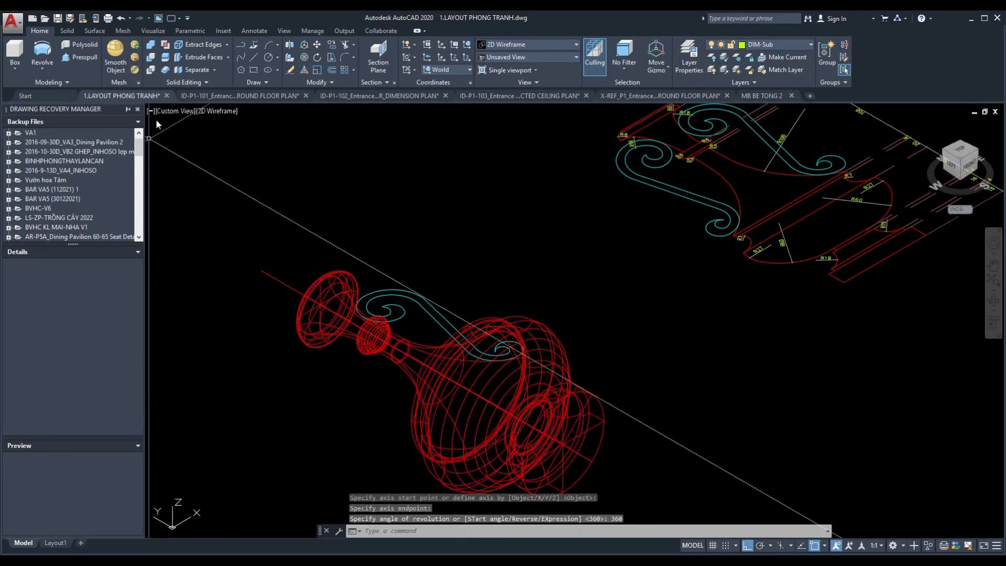
{"action": "middle_click_drag", "start_coordinate": [155, 118], "coordinate": [184, 123], "text": "shift"}
Try Hidden, Wireframe and Sketchy visual styles, settling on Shaded with edges
{"action": "left_click", "coordinate": [212, 111]}
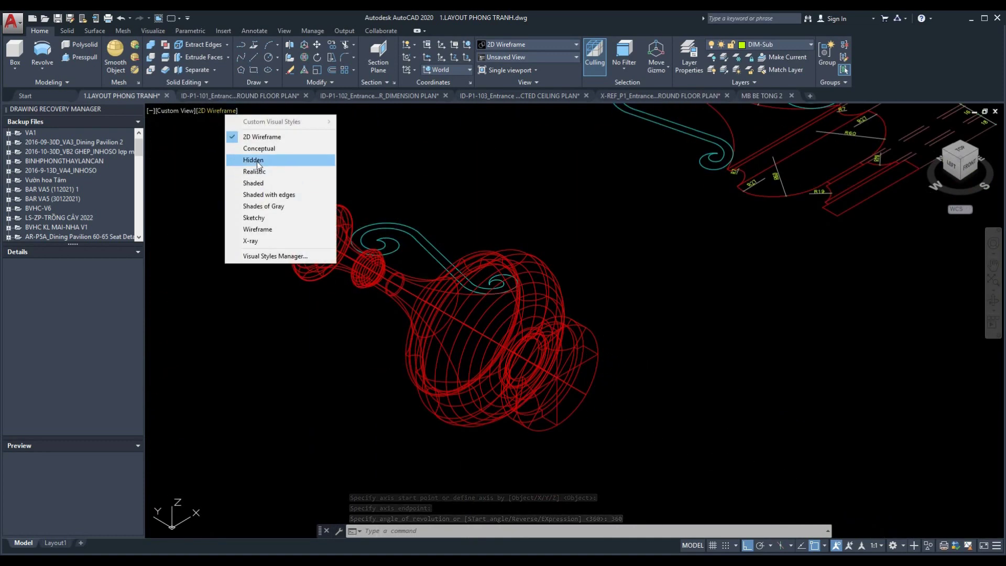
{"action": "left_click", "coordinate": [237, 159]}
{"action": "left_click", "coordinate": [209, 111]}
{"action": "left_click", "coordinate": [243, 229]}
{"action": "left_click", "coordinate": [206, 111]}
{"action": "left_click", "coordinate": [236, 217]}
{"action": "left_click", "coordinate": [204, 111]}
{"action": "left_click", "coordinate": [236, 195]}
Switch to the Bottom view and window-select the right vase
{"action": "left_click", "coordinate": [182, 111]}
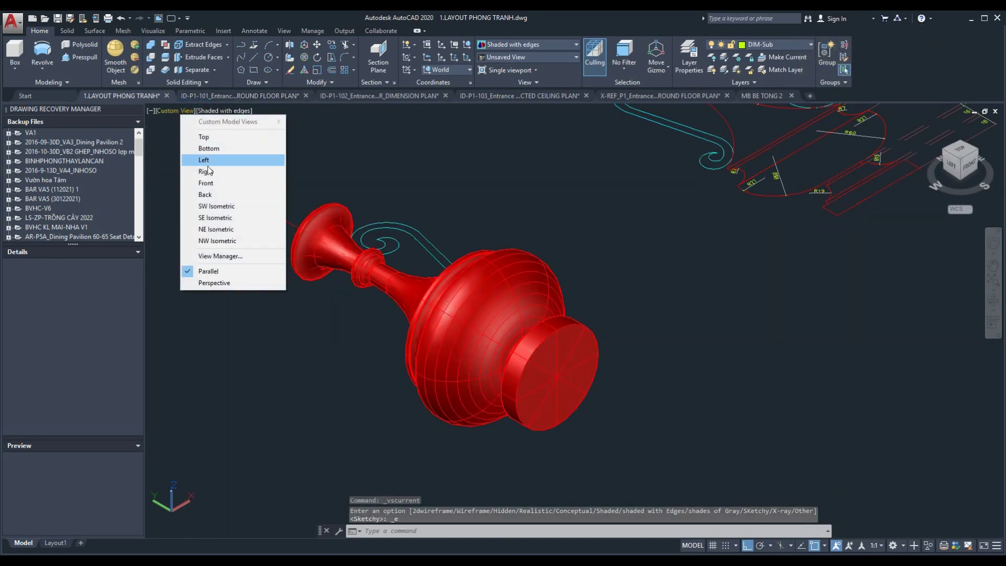
{"action": "left_click", "coordinate": [209, 149]}
{"action": "key", "text": "Escape"}
{"action": "key", "text": "Escape"}
{"action": "scroll", "coordinate": [531, 344], "scroll_direction": "up", "scroll_amount": 3}
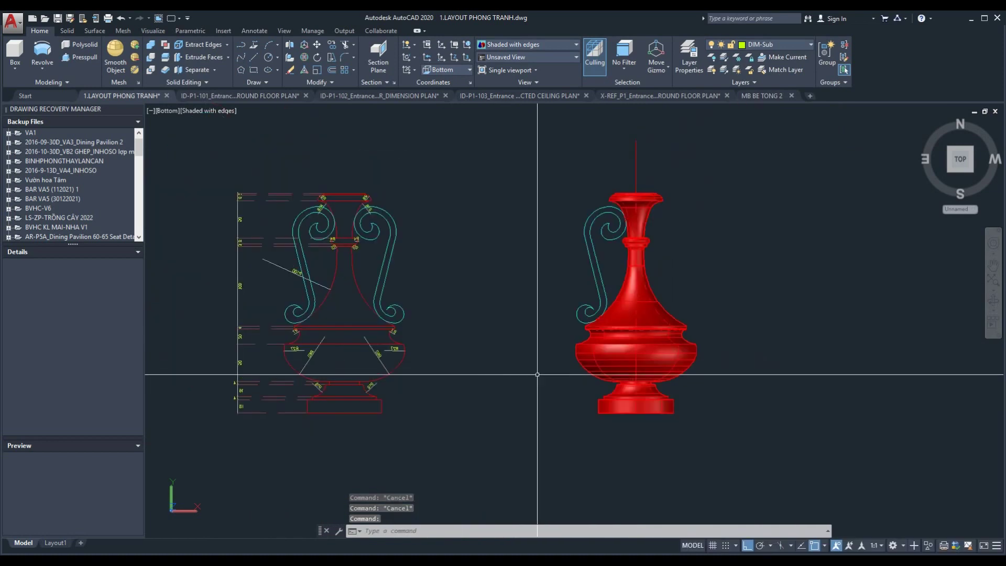
{"action": "scroll", "coordinate": [603, 387], "scroll_direction": "up", "scroll_amount": 2}
{"action": "scroll", "coordinate": [582, 262], "scroll_direction": "down", "scroll_amount": 3}
{"action": "left_click", "coordinate": [568, 119]}
{"action": "left_click", "coordinate": [772, 369]}
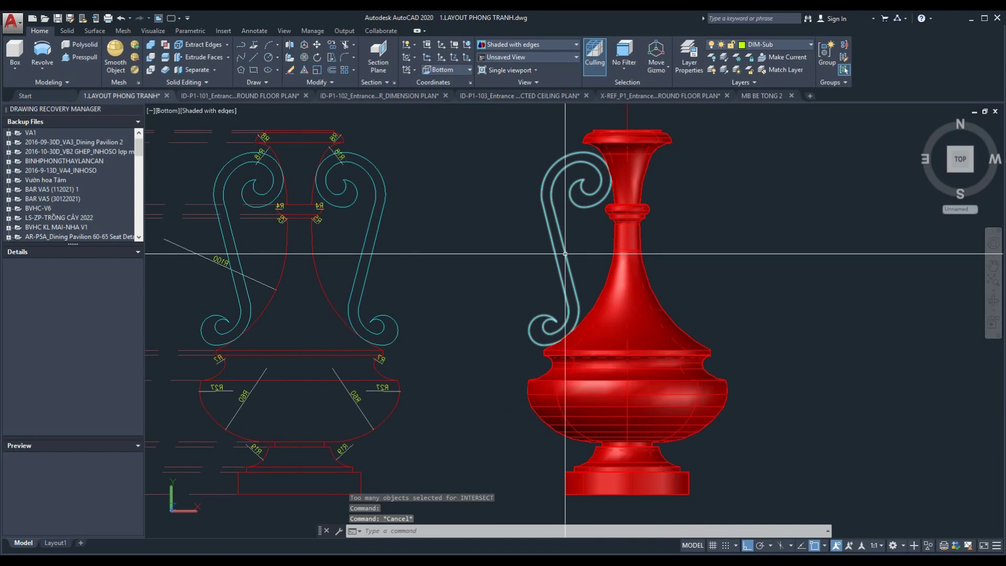
Extrude the cyan scroll handle outline 20 units, then return to Bottom view
{"action": "left_click", "coordinate": [565, 253]}
{"action": "left_click", "coordinate": [38, 92]}
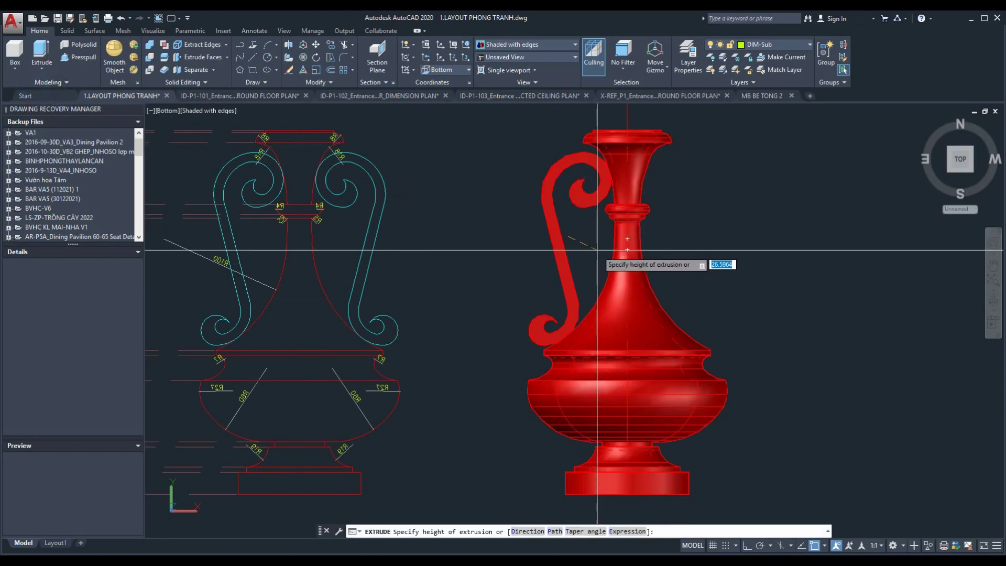
{"action": "type", "text": "20"}
{"action": "key", "text": "Return"}
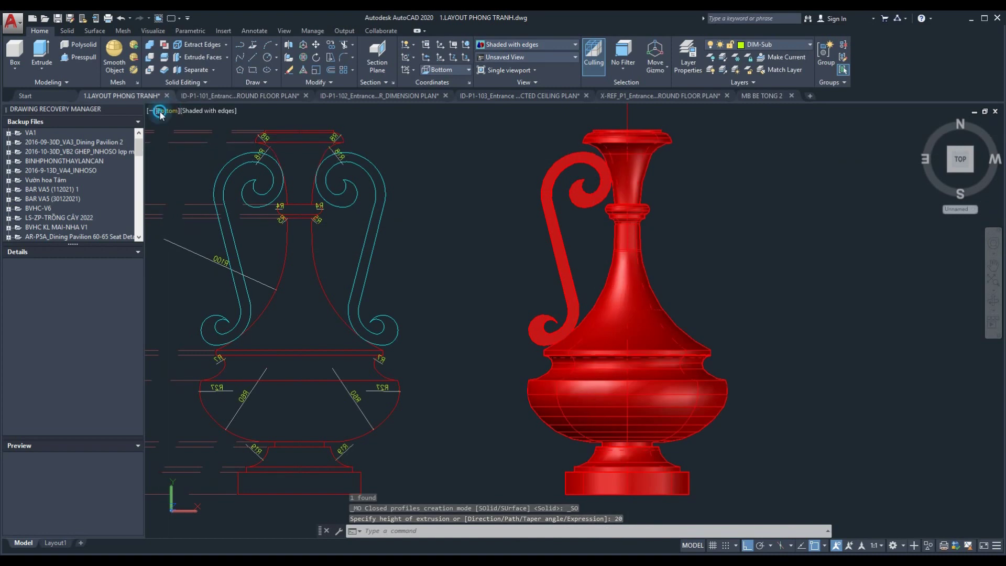
{"action": "left_click", "coordinate": [160, 111]}
{"action": "left_click", "coordinate": [187, 149]}
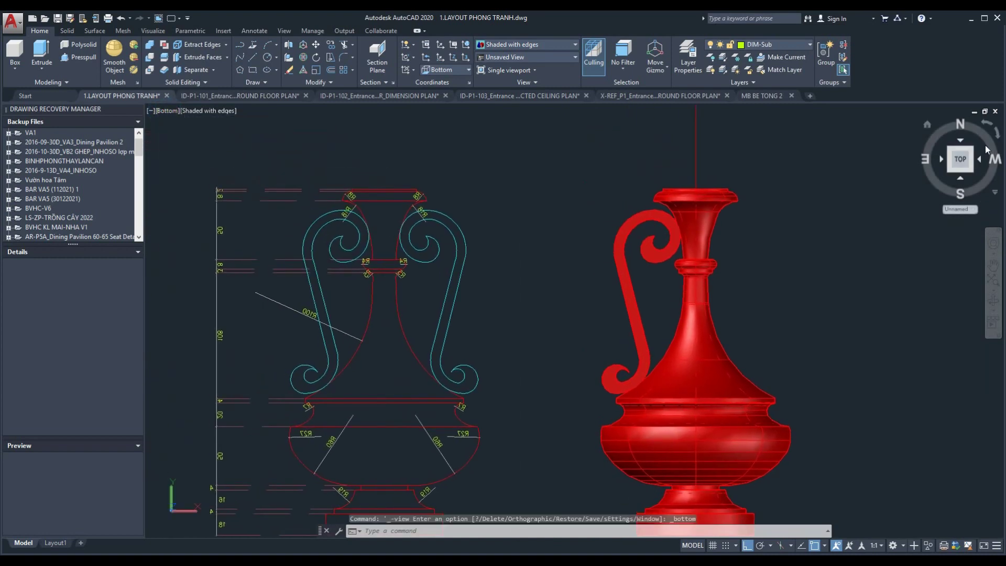
Orbit the view and move the extruded handle solid 5 units
{"action": "middle_click_drag", "start_coordinate": [681, 293], "coordinate": [776, 237], "text": "shift"}
{"action": "mouse_move", "coordinate": [532, 348]}
{"action": "middle_mouse_down", "text": "shift"}
{"action": "mouse_move", "coordinate": [776, 319]}
{"action": "mouse_move", "coordinate": [786, 330]}
{"action": "middle_mouse_up", "text": "shift"}
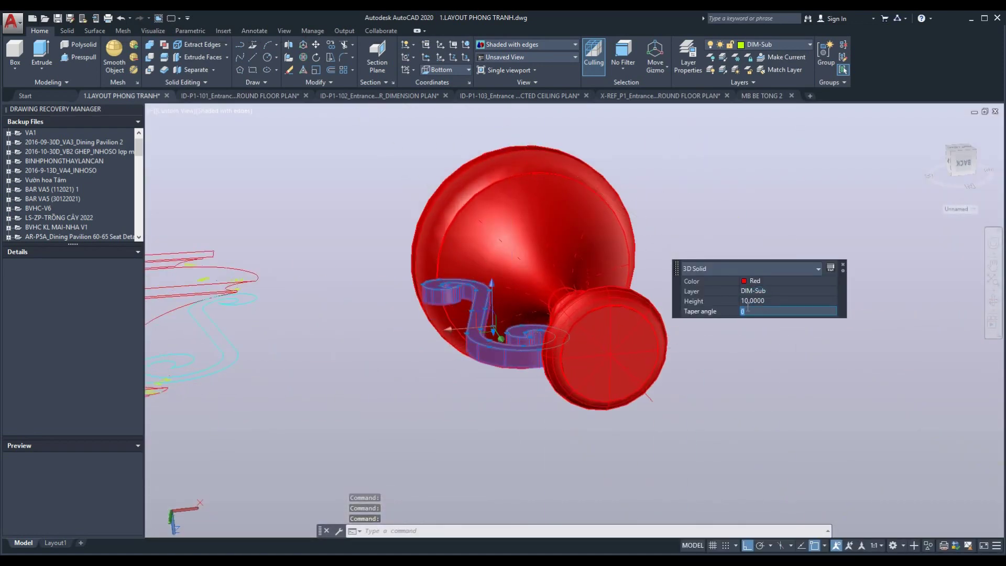
{"action": "left_click", "coordinate": [493, 329]}
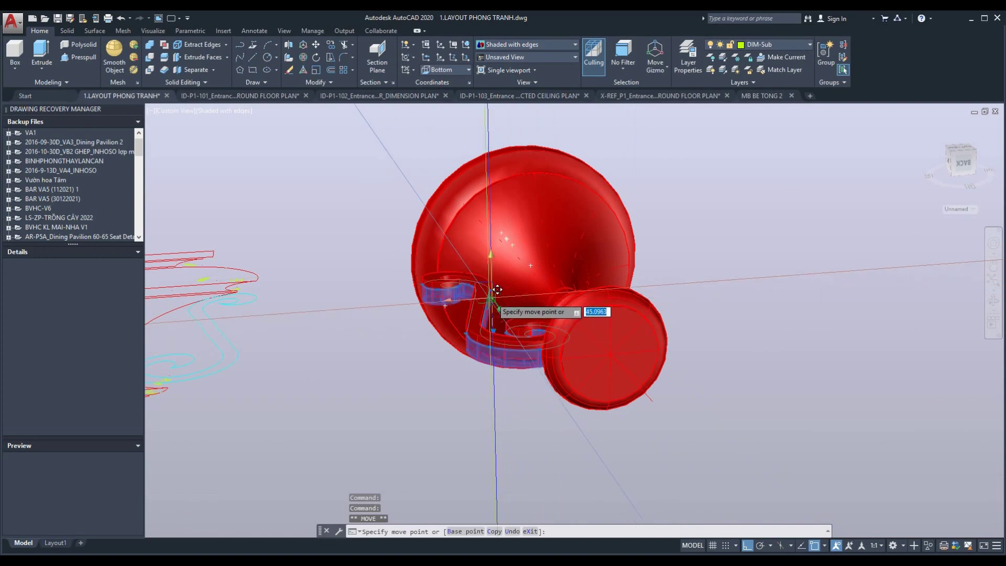
{"action": "type", "text": "5"}
{"action": "key", "text": "Return"}
{"action": "key", "text": "Escape"}
{"action": "key", "text": "Escape"}
Set the Back view and pan the vase into view
{"action": "mouse_move", "coordinate": [695, 406]}
{"action": "middle_mouse_down", "text": "shift"}
{"action": "mouse_move", "coordinate": [675, 350]}
{"action": "mouse_move", "coordinate": [605, 424]}
{"action": "mouse_move", "coordinate": [589, 374]}
{"action": "middle_mouse_up", "text": "shift"}
{"action": "left_click", "coordinate": [174, 111]}
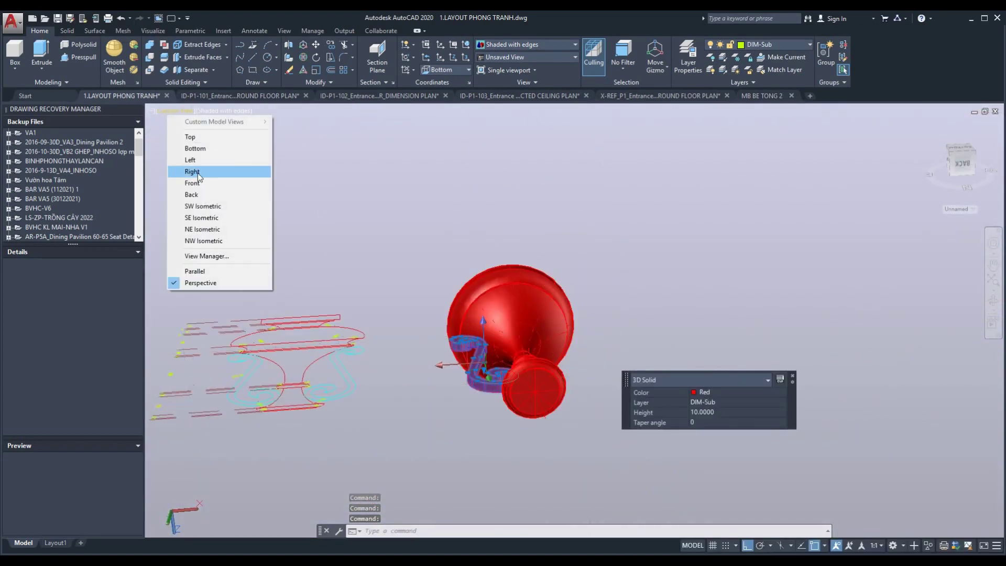
{"action": "left_click", "coordinate": [191, 195]}
{"action": "middle_click_drag", "start_coordinate": [620, 314], "coordinate": [344, 324]}
{"action": "scroll", "coordinate": [344, 324], "scroll_direction": "up", "scroll_amount": 2}
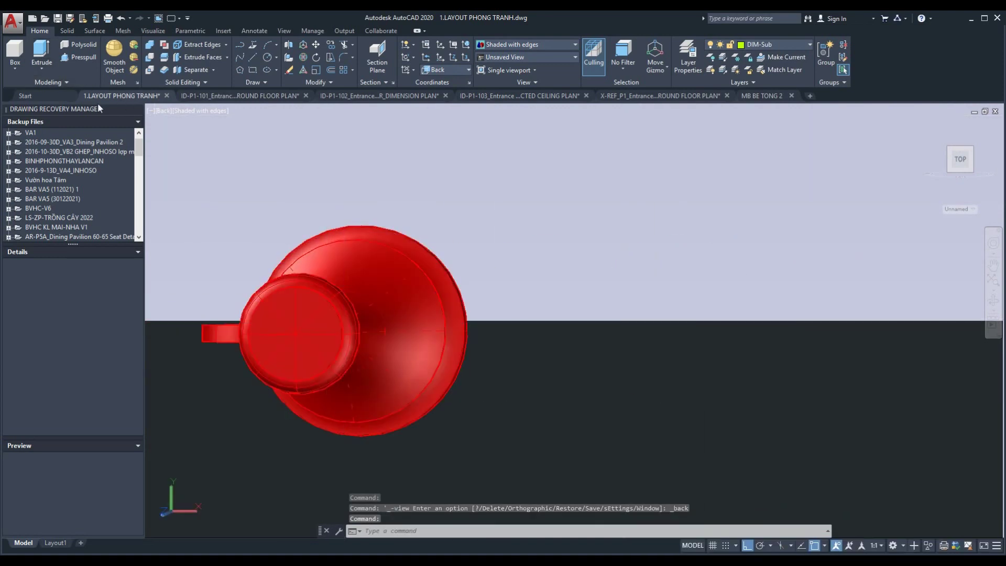
{"action": "left_click", "coordinate": [159, 112]}
{"action": "left_click", "coordinate": [180, 193]}
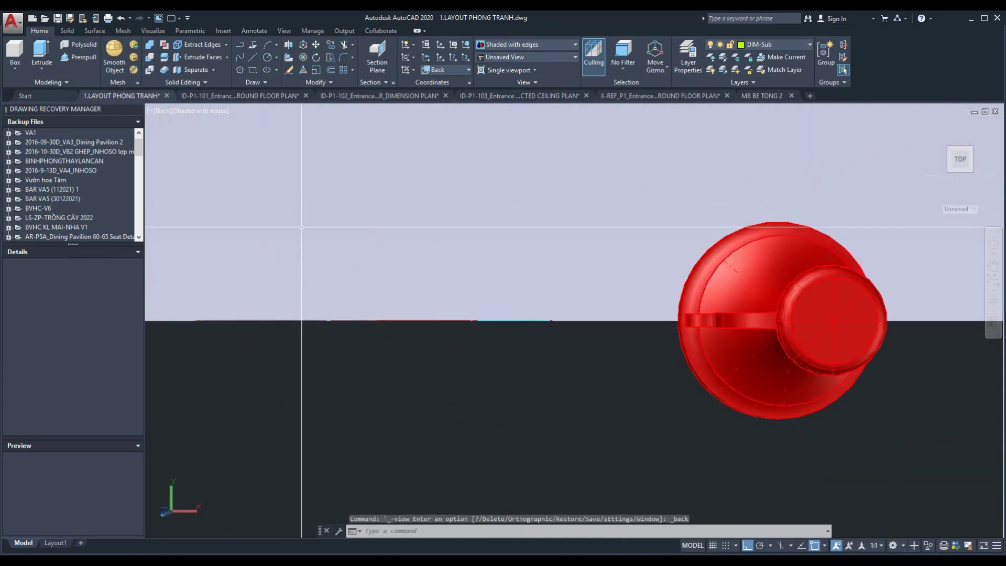
Select the extruded handle solid and centre it in the view for mirroring
{"action": "left_click", "coordinate": [663, 336]}
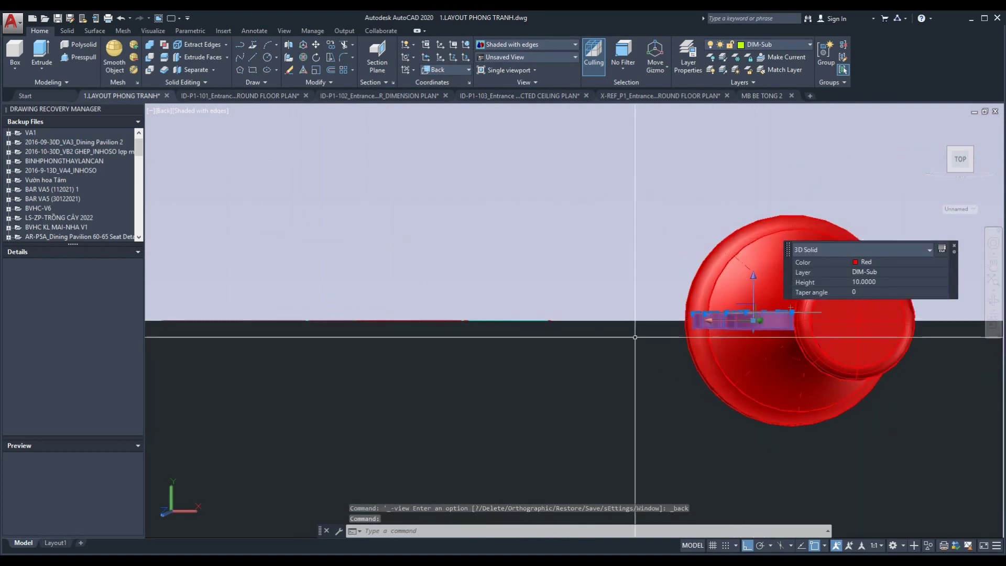
{"action": "scroll", "coordinate": [867, 335], "scroll_direction": "up", "scroll_amount": 3}
{"action": "middle_click_drag", "start_coordinate": [807, 325], "coordinate": [479, 363]}
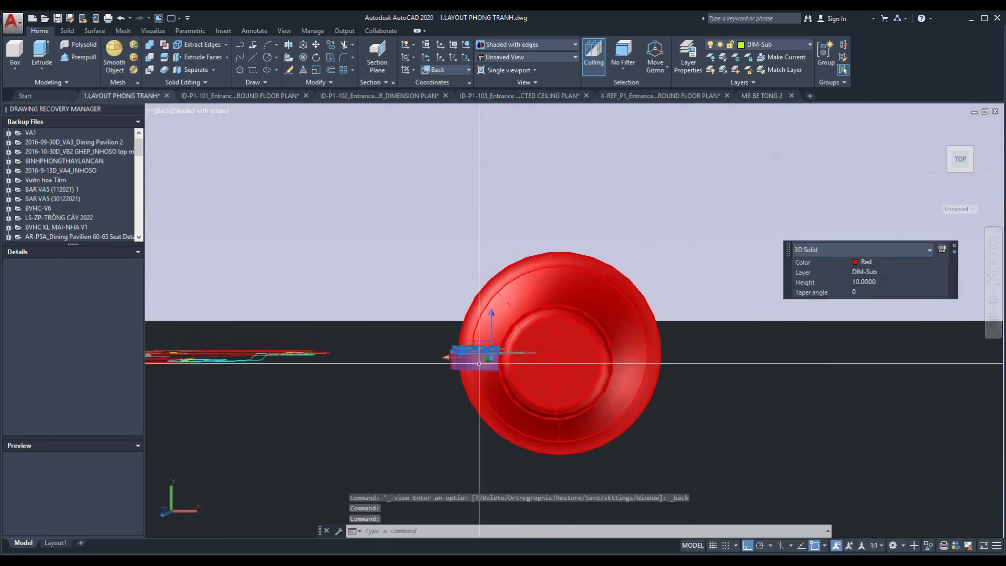
{"action": "left_click", "coordinate": [298, 53]}
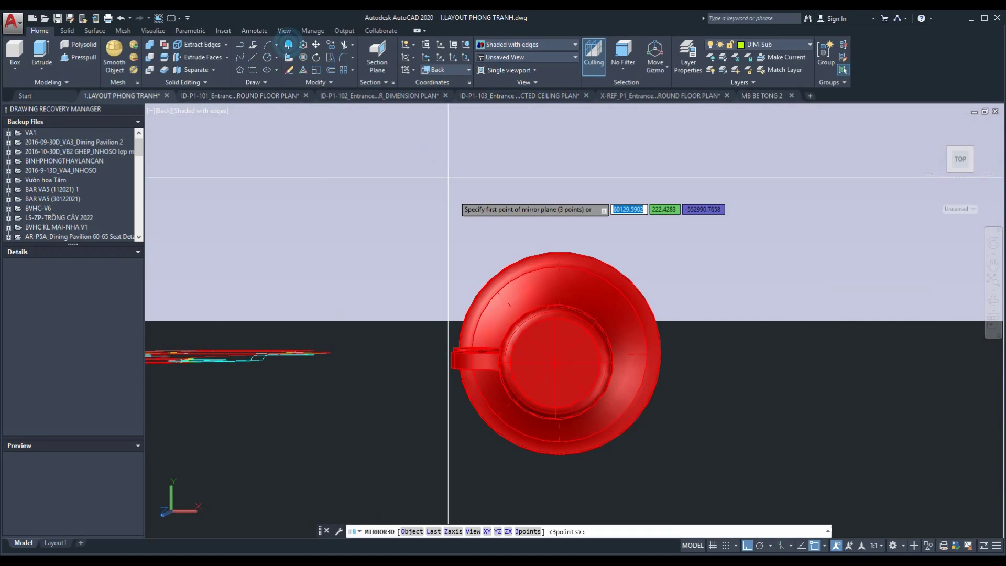
{"action": "left_click", "coordinate": [556, 361]}
{"action": "scroll", "coordinate": [641, 440], "scroll_direction": "down", "scroll_amount": 3}
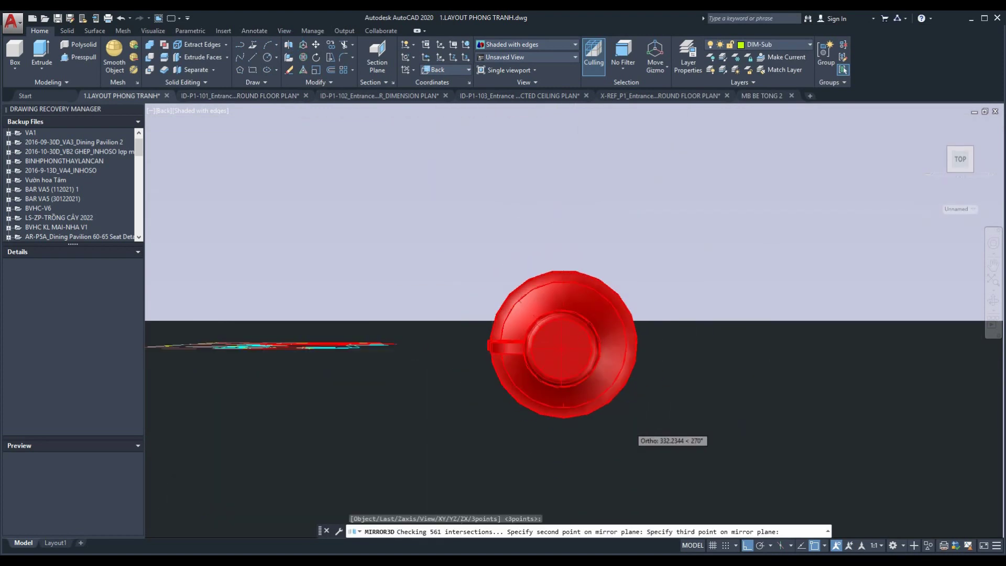
{"action": "scroll", "coordinate": [561, 427], "scroll_direction": "down", "scroll_amount": 1}
{"action": "key", "text": "Escape"}
{"action": "middle_click_drag", "start_coordinate": [578, 398], "coordinate": [606, 416]}
{"action": "mouse_move", "coordinate": [633, 364]}
{"action": "middle_mouse_down", "text": "shift"}
{"action": "mouse_move", "coordinate": [506, 339]}
{"action": "mouse_move", "coordinate": [501, 373]}
{"action": "middle_mouse_up", "text": "shift"}
{"action": "left_click", "coordinate": [501, 374]}
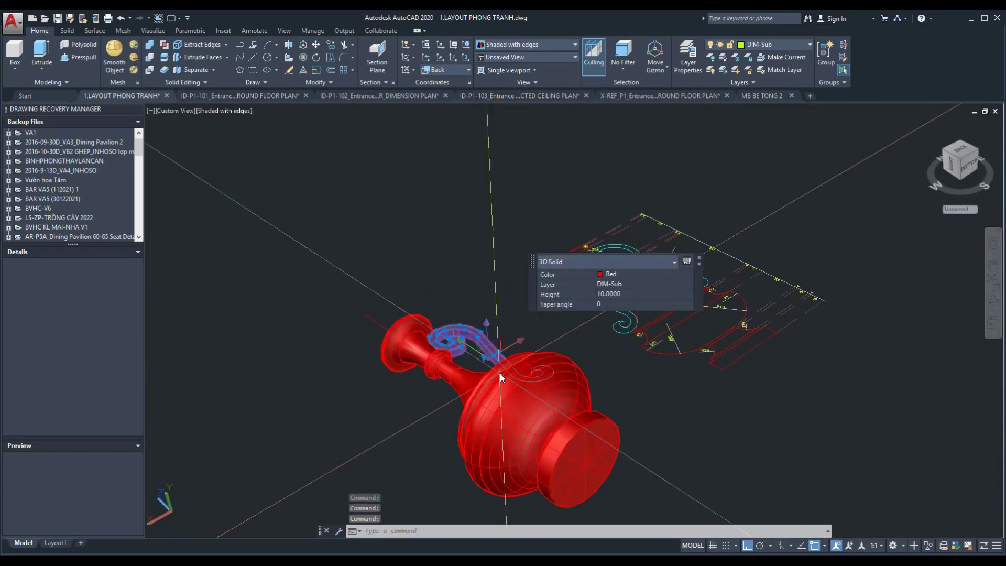
{"action": "left_click", "coordinate": [181, 69]}
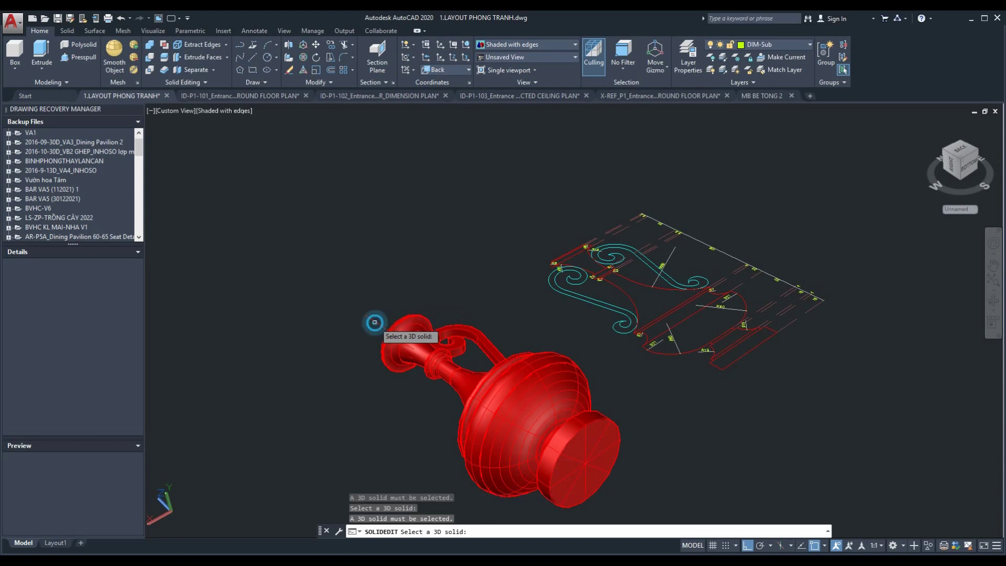
{"action": "left_click", "coordinate": [475, 344]}
{"action": "key", "text": "Return"}
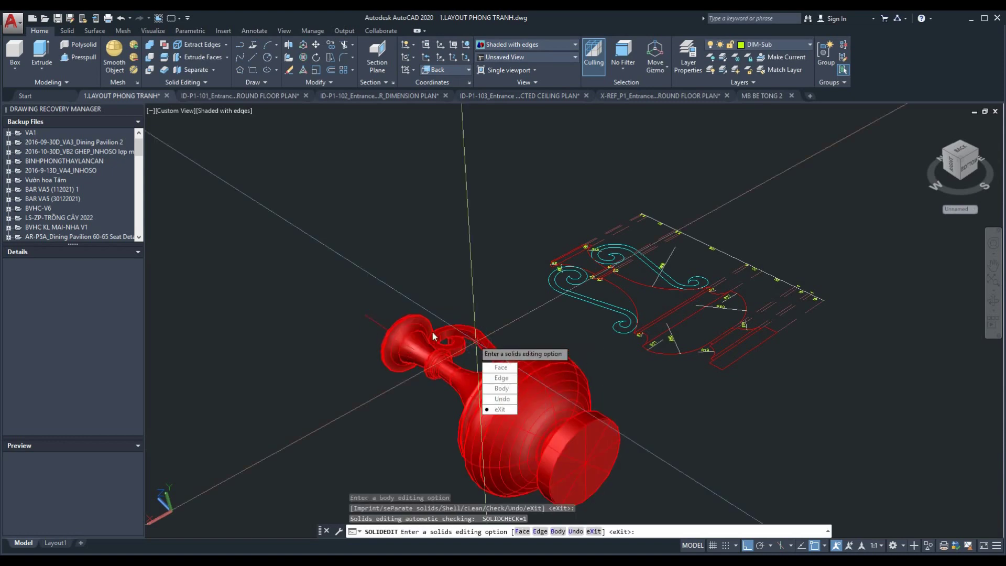
{"action": "left_click", "coordinate": [501, 367]}
{"action": "key", "text": "Escape"}
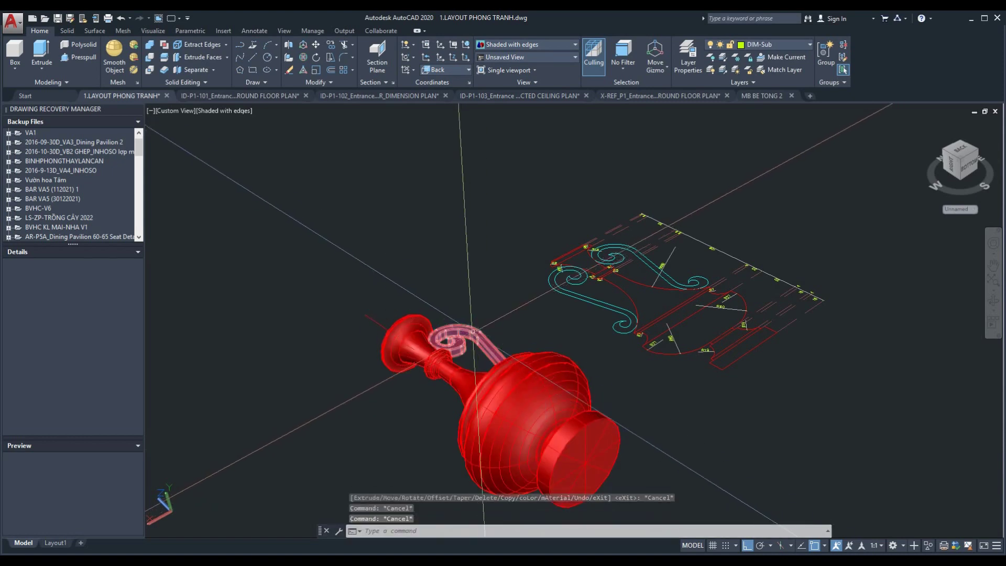
{"action": "scroll", "coordinate": [419, 314], "scroll_direction": "up", "scroll_amount": 3}
{"action": "left_click", "coordinate": [427, 293]}
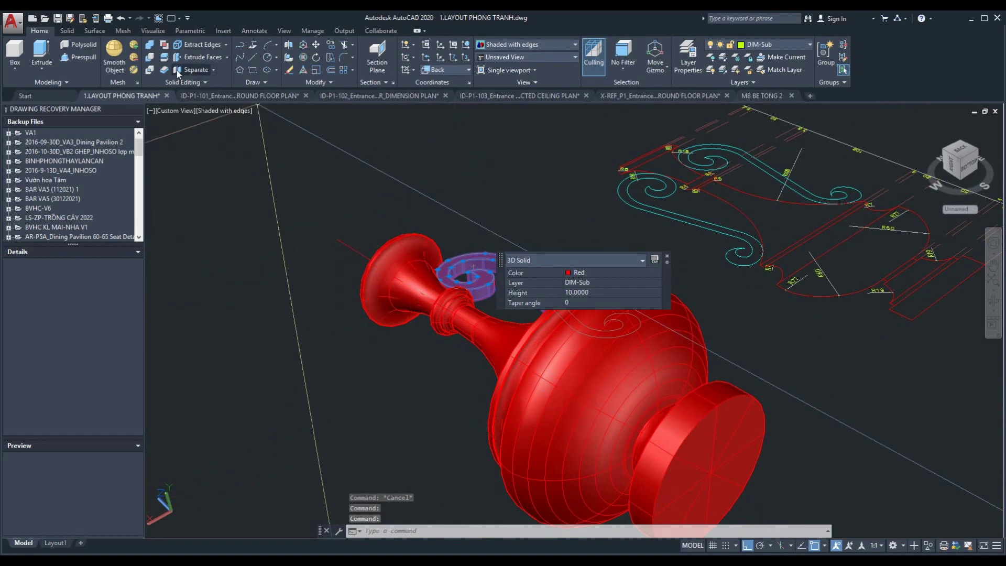
Attempt a 3D mirror of the handle with plane points on the base, keeping the original
{"action": "left_click", "coordinate": [288, 45]}
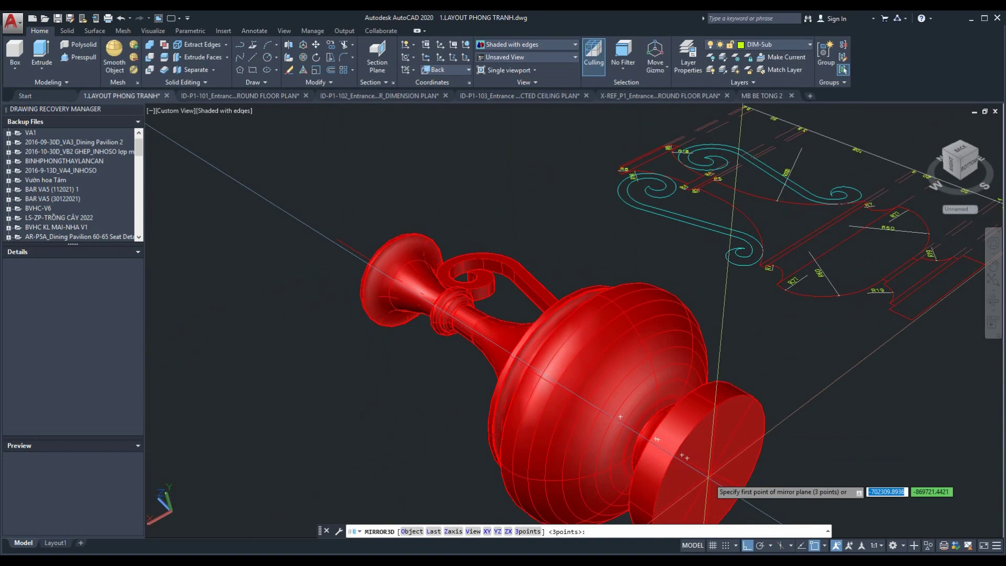
{"action": "scroll", "coordinate": [712, 473], "scroll_direction": "down", "scroll_amount": 2}
{"action": "scroll", "coordinate": [702, 461], "scroll_direction": "up", "scroll_amount": 2}
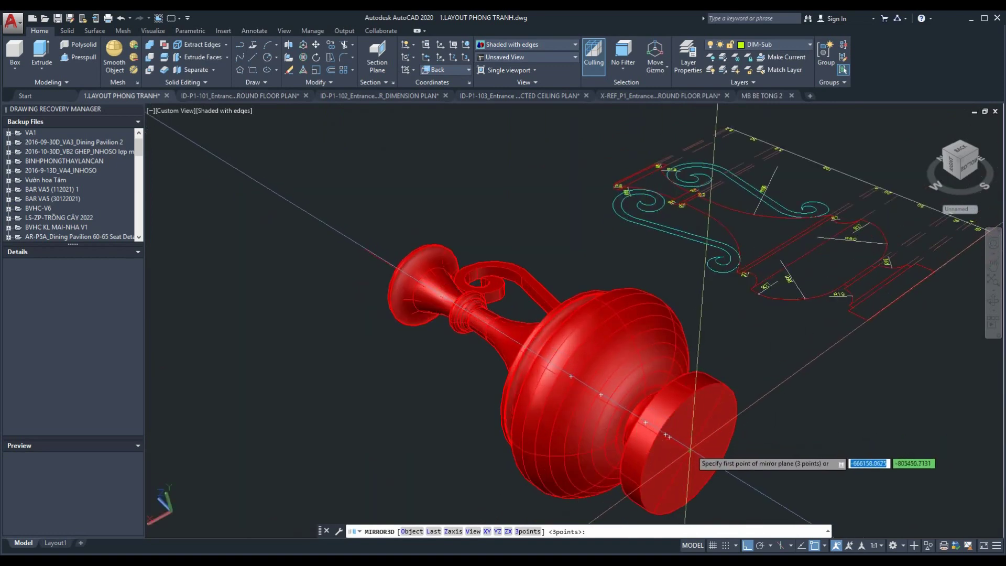
{"action": "left_click", "coordinate": [690, 449]}
{"action": "left_click", "coordinate": [438, 230]}
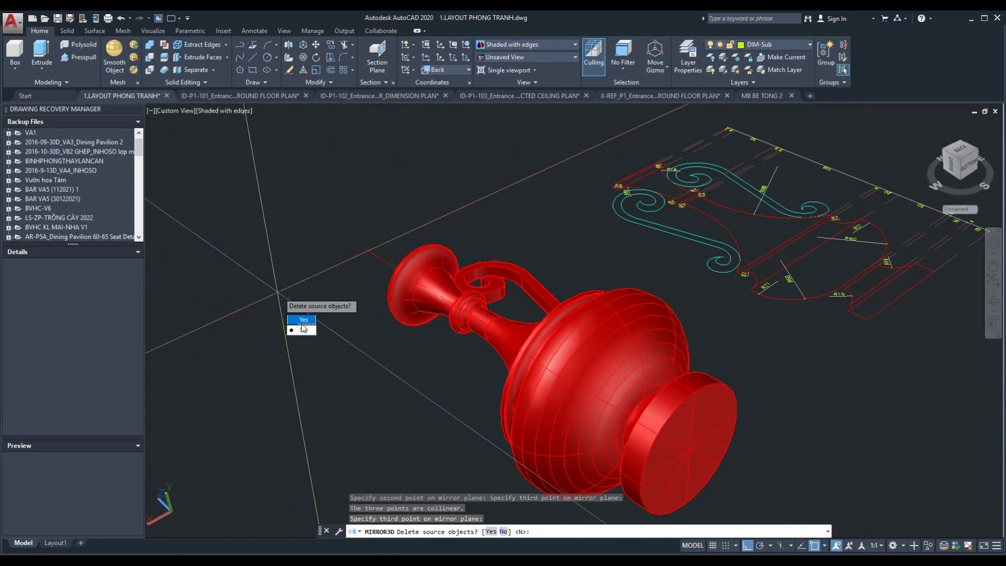
{"action": "left_click", "coordinate": [303, 329]}
{"action": "scroll", "coordinate": [497, 334], "scroll_direction": "down", "scroll_amount": 6}
{"action": "type", "text": "za"}
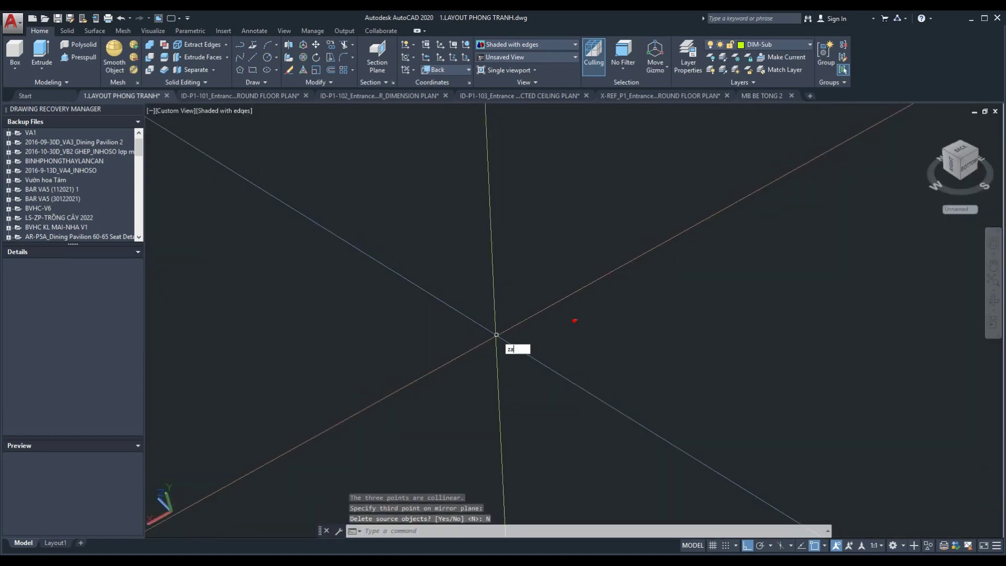
Zoom All, undo, then Zoom All again to show the whole drawing
{"action": "key", "text": "Return"}
{"action": "type", "text": "a"}
{"action": "key", "text": "Return"}
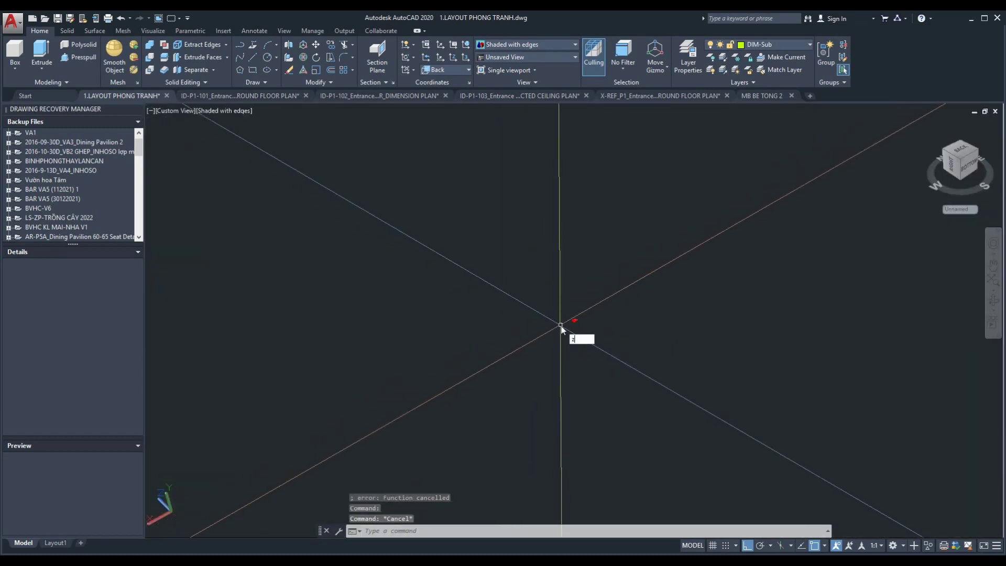
{"action": "key", "text": "ctrl+z"}
{"action": "key", "text": "ctrl+z"}
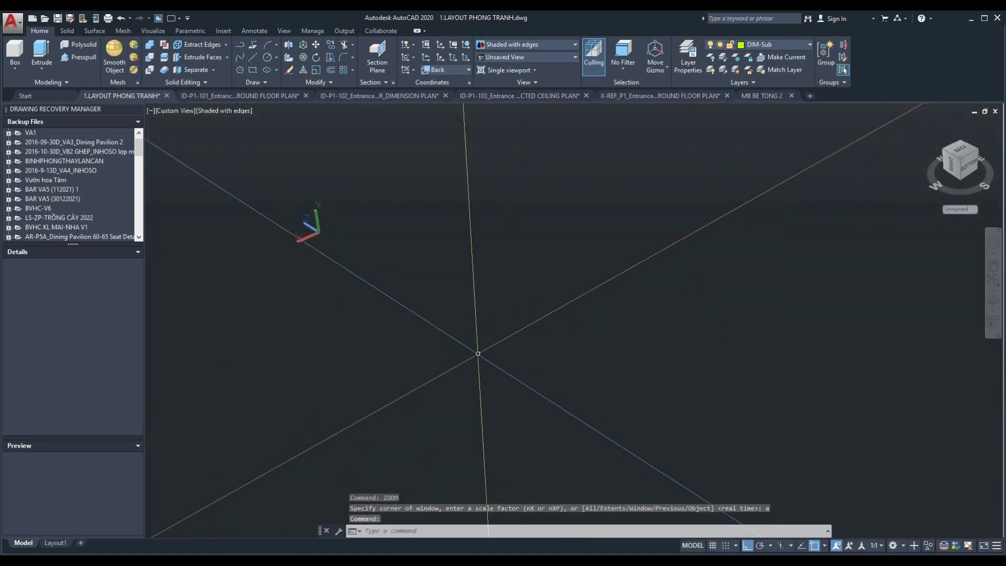
{"action": "key", "text": "Return"}
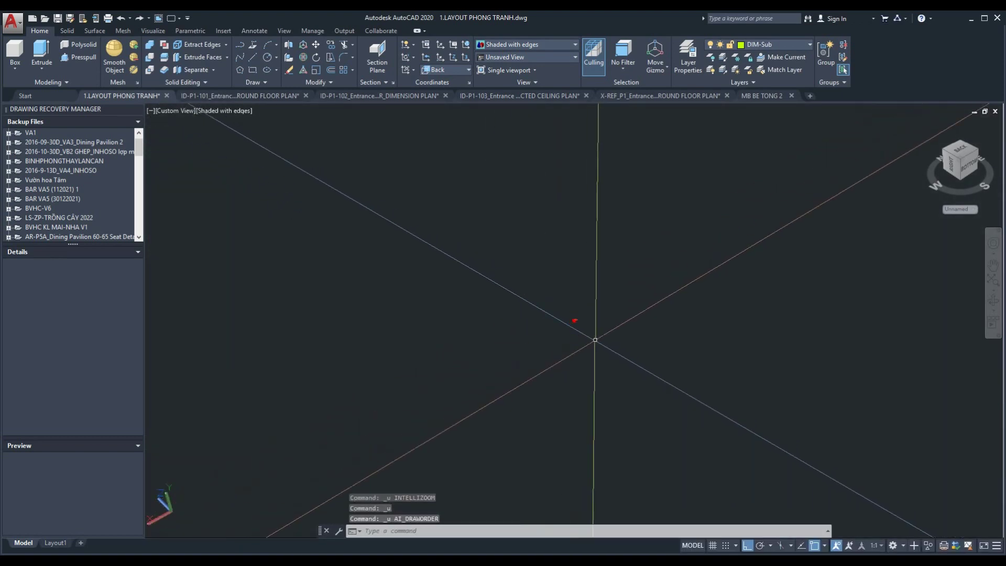
{"action": "type", "text": "a"}
{"action": "key", "text": "Return"}
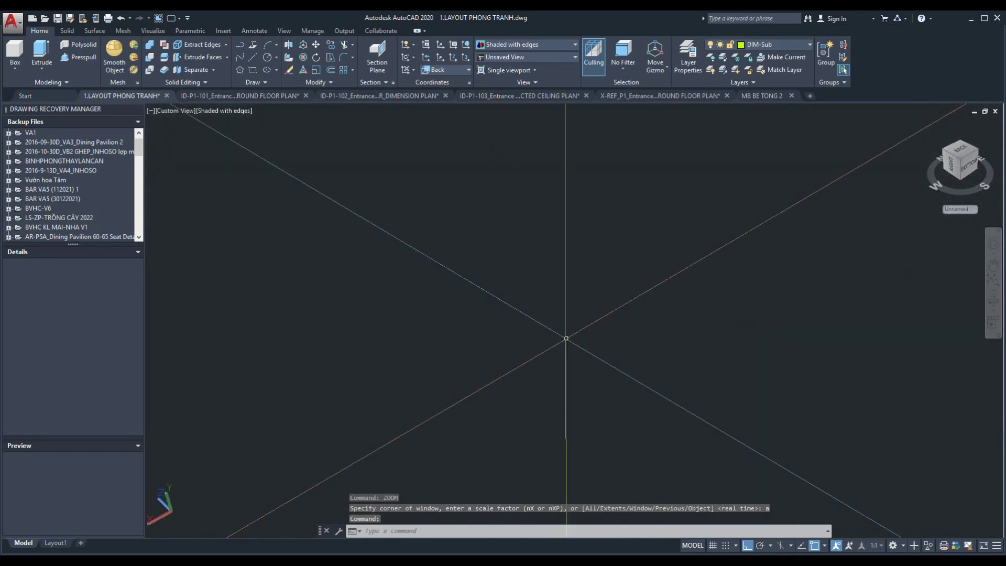
{"action": "type", "text": "z"}
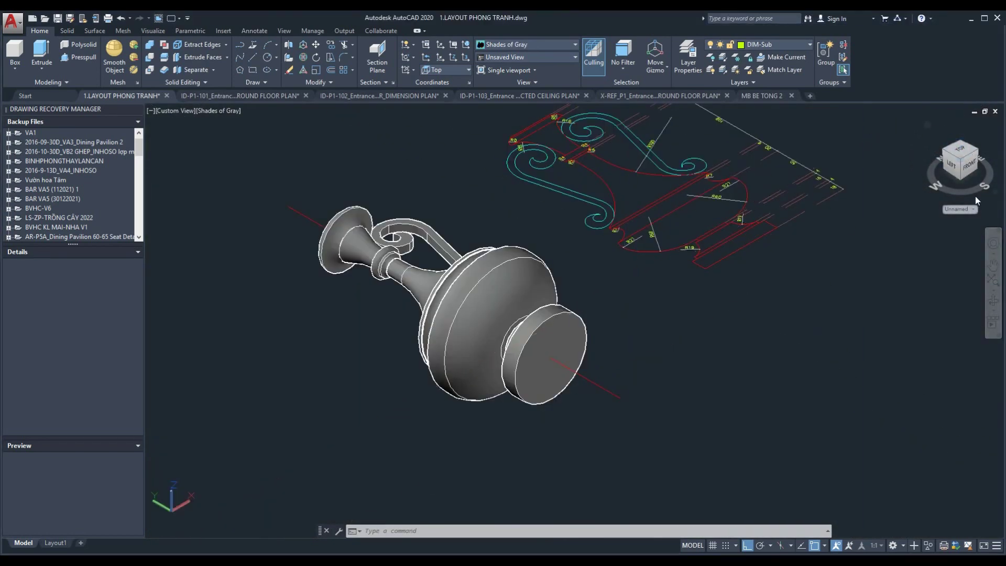
Return to isometric, then set the Top view and 2D Wireframe style
{"action": "left_click", "coordinate": [969, 165]}
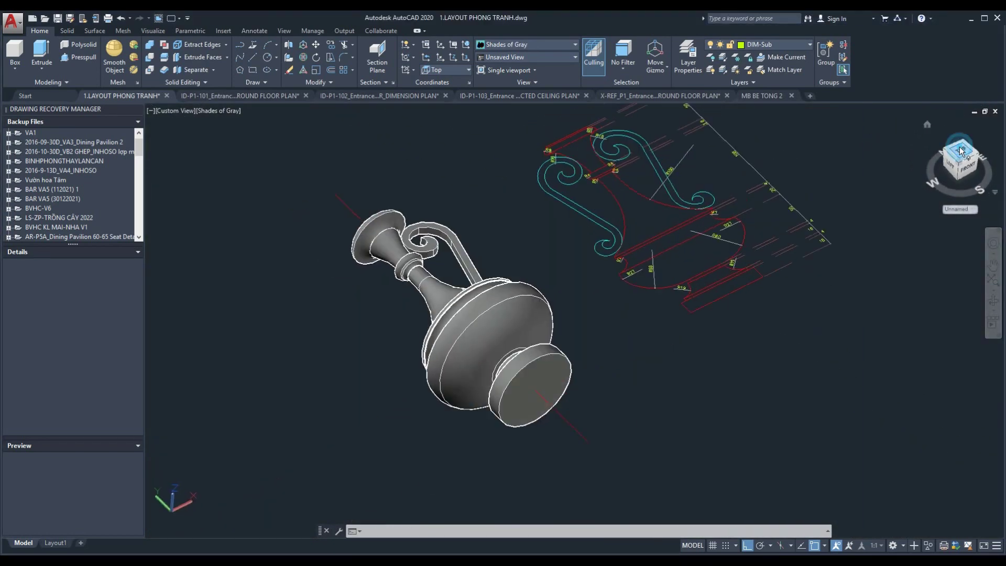
{"action": "left_click", "coordinate": [914, 129]}
{"action": "left_click", "coordinate": [173, 110]}
{"action": "left_click", "coordinate": [201, 138]}
{"action": "left_click", "coordinate": [193, 111]}
{"action": "left_click", "coordinate": [226, 138]}
Mirror the handle about the vase's vertical axis, keeping the original
{"action": "left_click", "coordinate": [493, 322]}
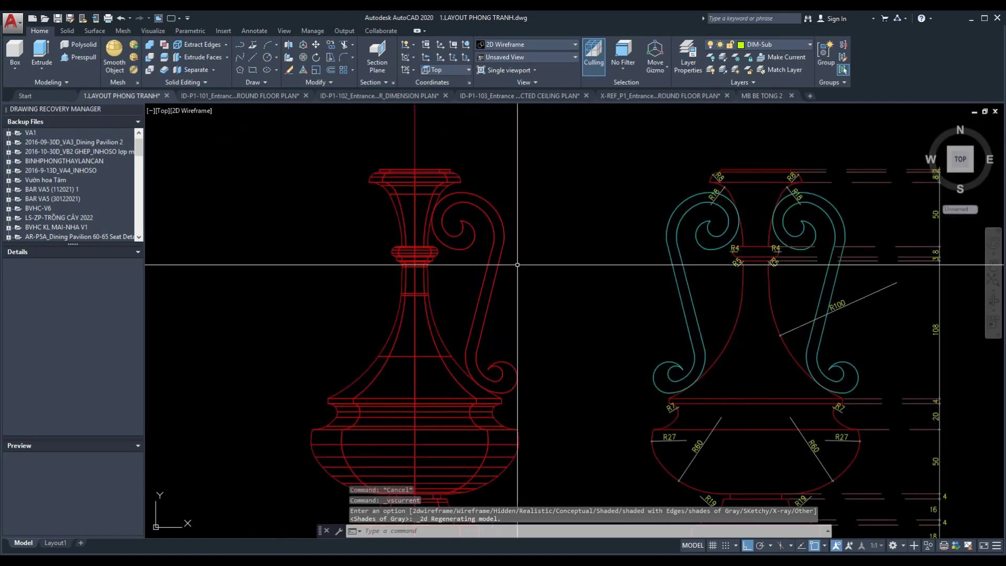
{"action": "left_click", "coordinate": [526, 316]}
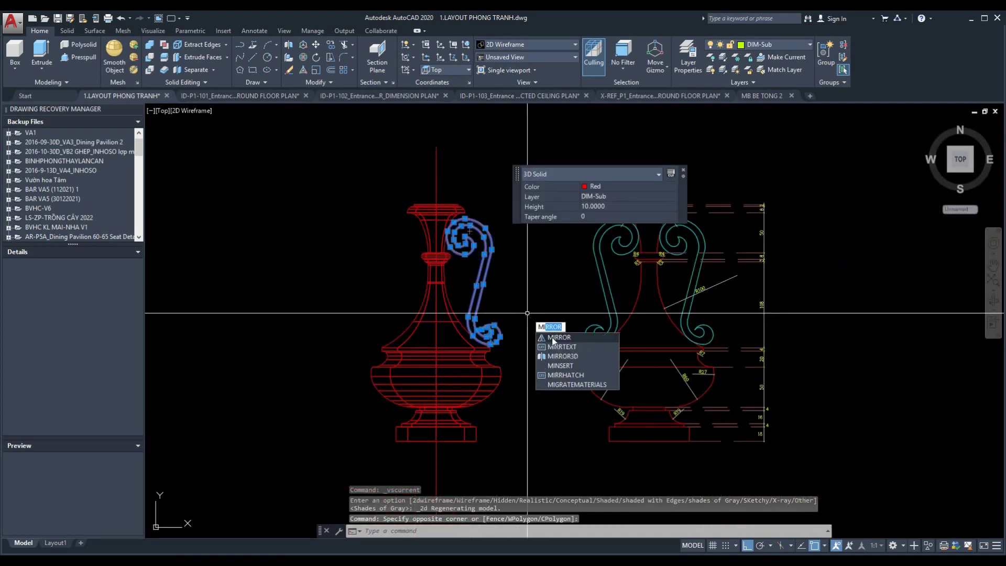
{"action": "left_click", "coordinate": [552, 340]}
{"action": "left_click", "coordinate": [436, 443]}
{"action": "left_click", "coordinate": [441, 123]}
{"action": "key", "text": "Return"}
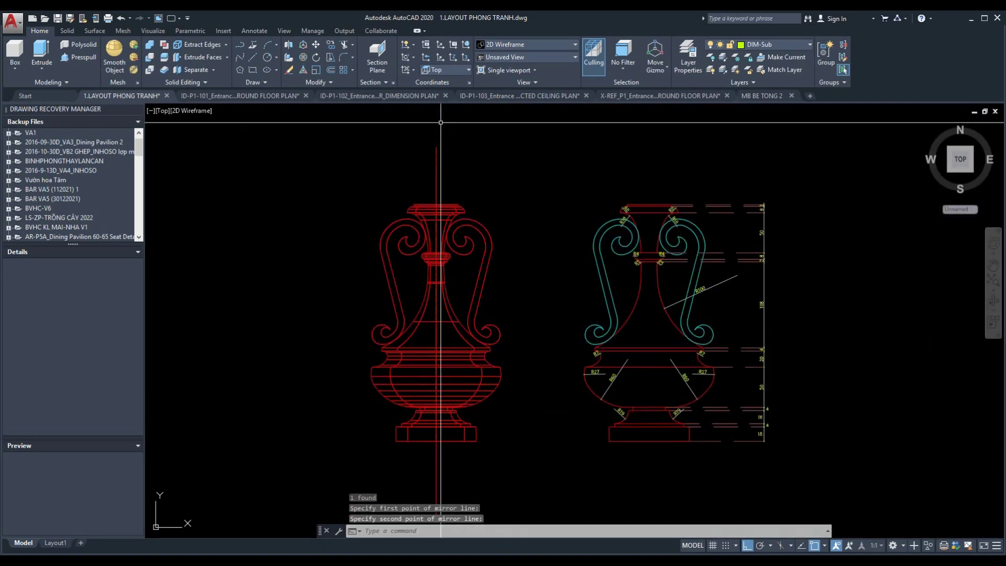
{"action": "type", "text": "n"}
{"action": "key", "text": "Return"}
Check the two-handled vase from the Bottom, Left, Right and Back views
{"action": "left_click", "coordinate": [163, 111]}
{"action": "left_click", "coordinate": [191, 147]}
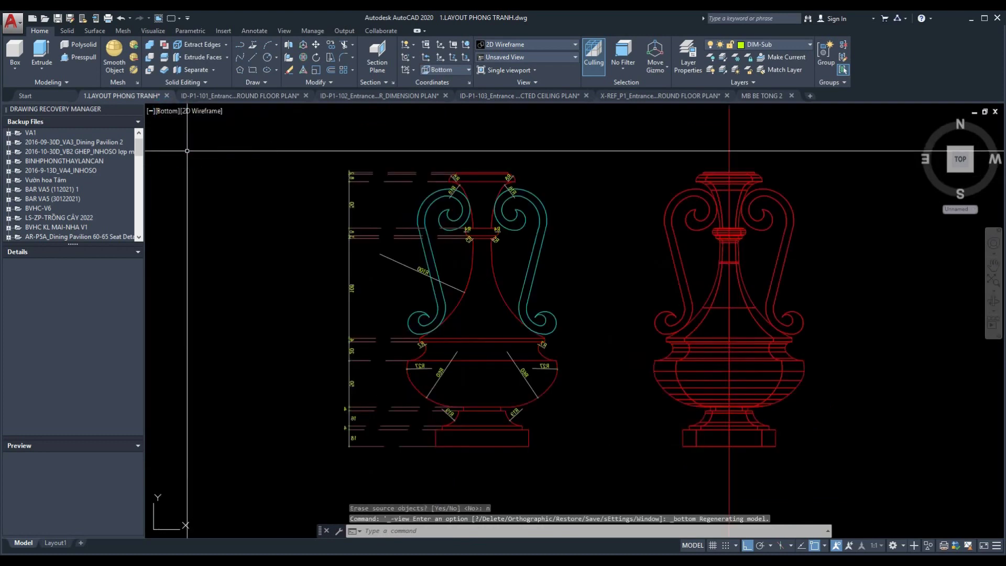
{"action": "left_click", "coordinate": [167, 110]}
{"action": "left_click", "coordinate": [187, 158]}
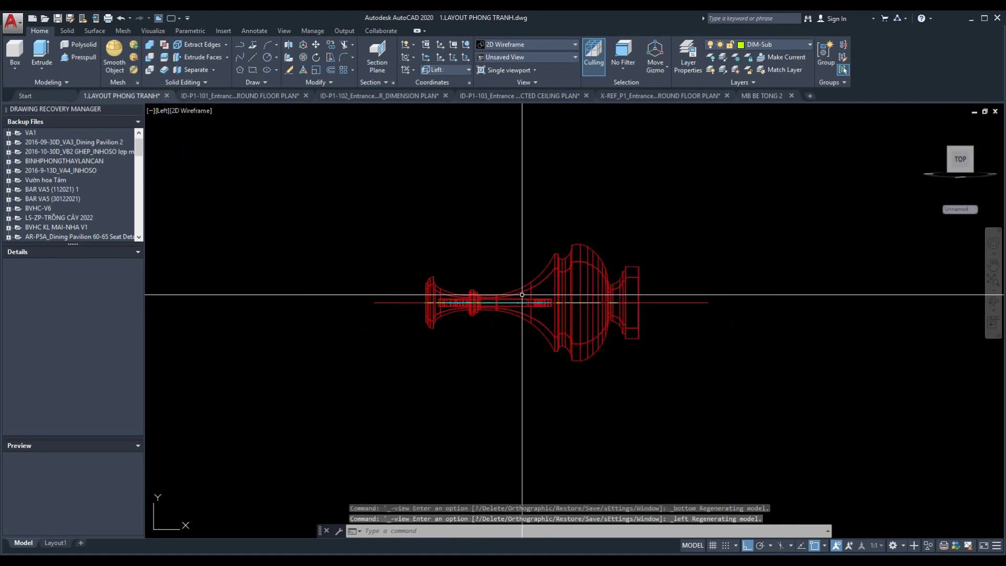
{"action": "left_click", "coordinate": [161, 111]}
{"action": "left_click", "coordinate": [186, 170]}
{"action": "left_click", "coordinate": [165, 112]}
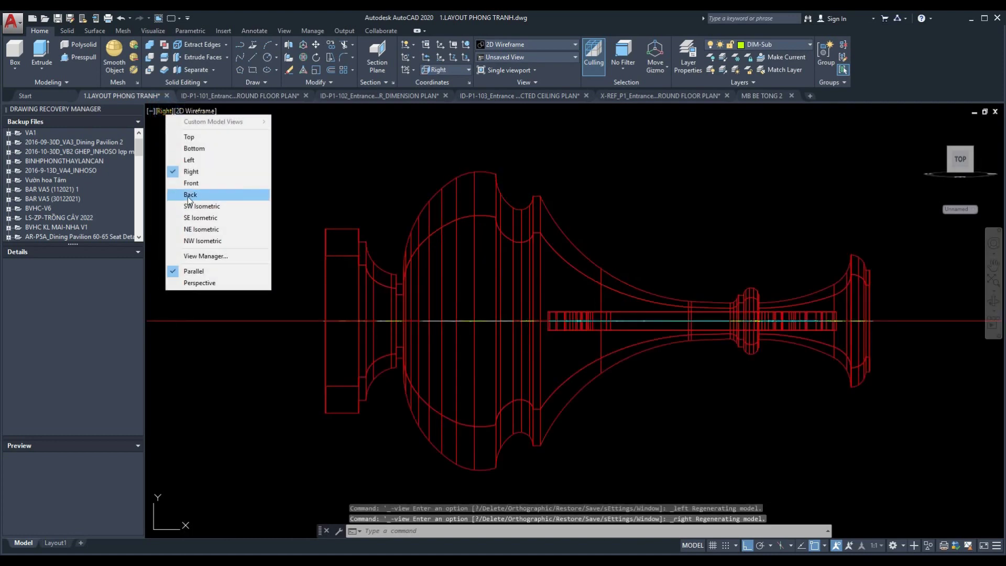
{"action": "left_click", "coordinate": [186, 194]}
Return to Top view and frame both vases with their vertical centre line
{"action": "left_click", "coordinate": [163, 110]}
{"action": "left_click", "coordinate": [186, 135]}
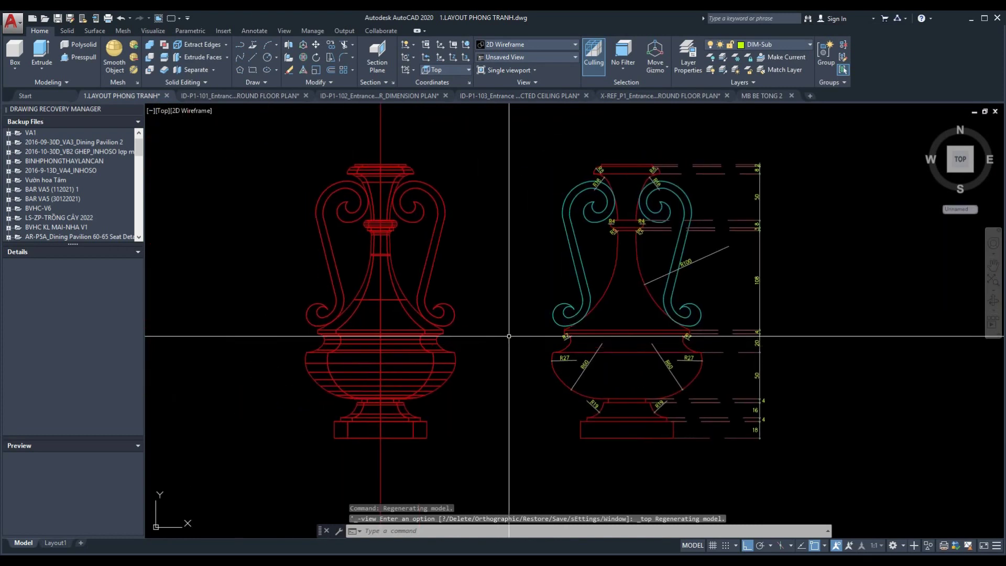
{"action": "scroll", "coordinate": [529, 342], "scroll_direction": "down", "scroll_amount": 2}
{"action": "left_click", "coordinate": [500, 532]}
{"action": "left_click", "coordinate": [332, 187]}
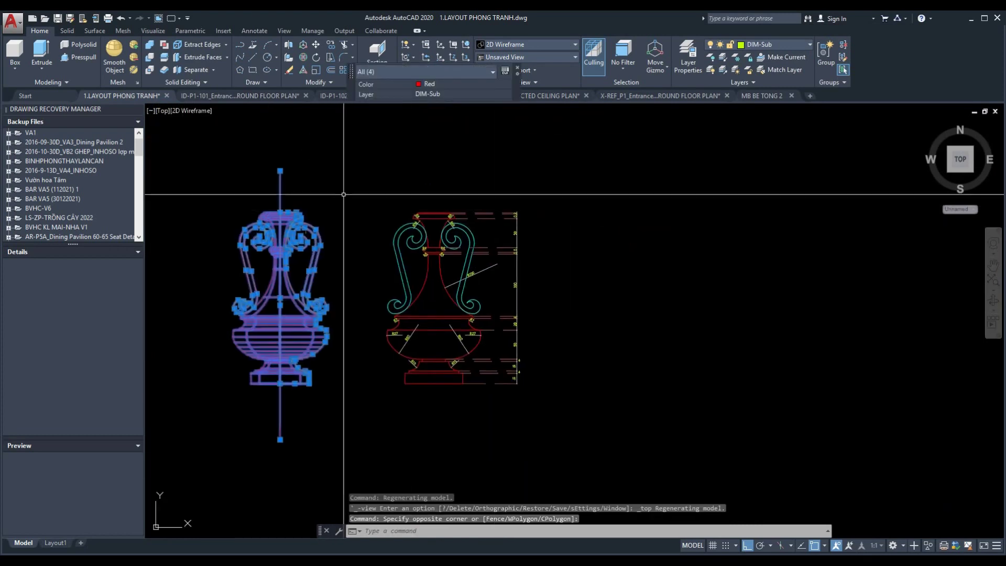
{"action": "key", "text": "Escape"}
{"action": "scroll", "coordinate": [433, 377], "scroll_direction": "up", "scroll_amount": 3}
{"action": "middle_click_drag", "start_coordinate": [433, 378], "coordinate": [432, 358]}
{"action": "scroll", "coordinate": [378, 294], "scroll_direction": "down", "scroll_amount": 2}
{"action": "scroll", "coordinate": [382, 419], "scroll_direction": "up", "scroll_amount": 3}
{"action": "left_click", "coordinate": [458, 440]}
{"action": "left_click", "coordinate": [335, 439]}
Draw a horizontal base line beneath both vases
{"action": "type", "text": "l"}
{"action": "key", "text": "Return"}
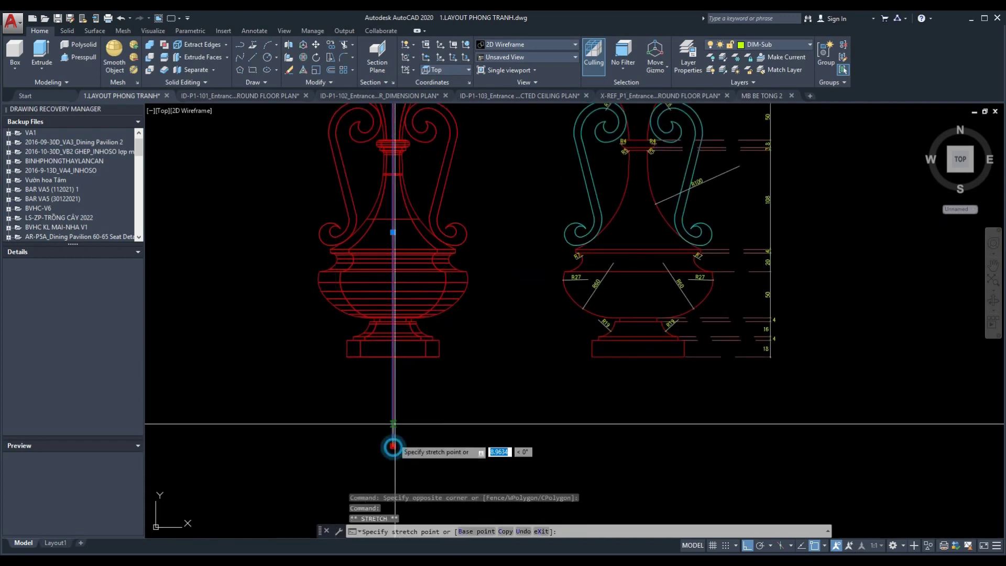
{"action": "left_click", "coordinate": [346, 357]}
{"action": "left_click", "coordinate": [888, 356]}
{"action": "key", "text": "Escape"}
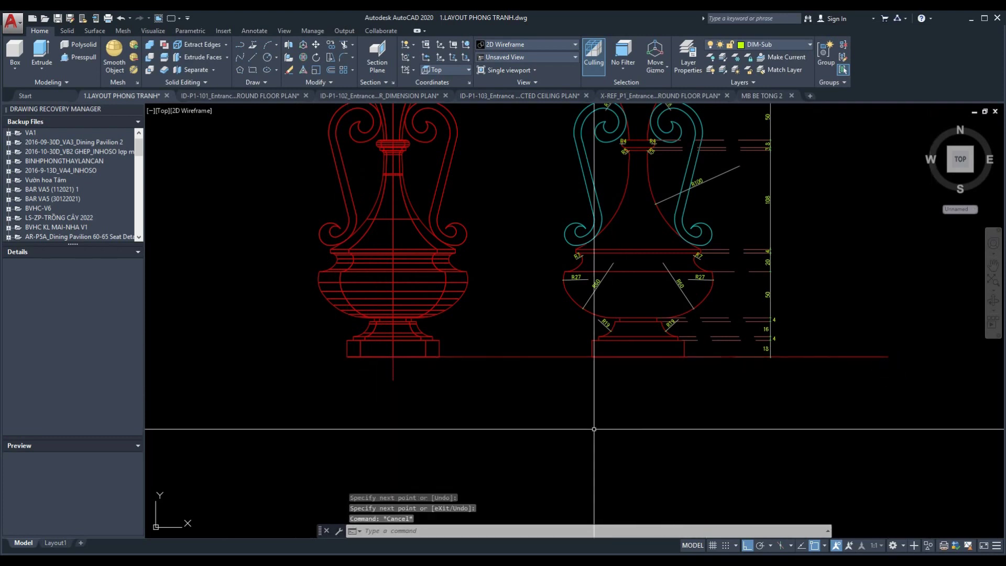
{"action": "scroll", "coordinate": [594, 429], "scroll_direction": "down", "scroll_amount": 2}
Make the base line and vertical centre line cyan with the HIDDEN2 linetype
{"action": "left_click", "coordinate": [576, 426]}
{"action": "left_click", "coordinate": [597, 451]}
{"action": "left_click", "coordinate": [337, 202]}
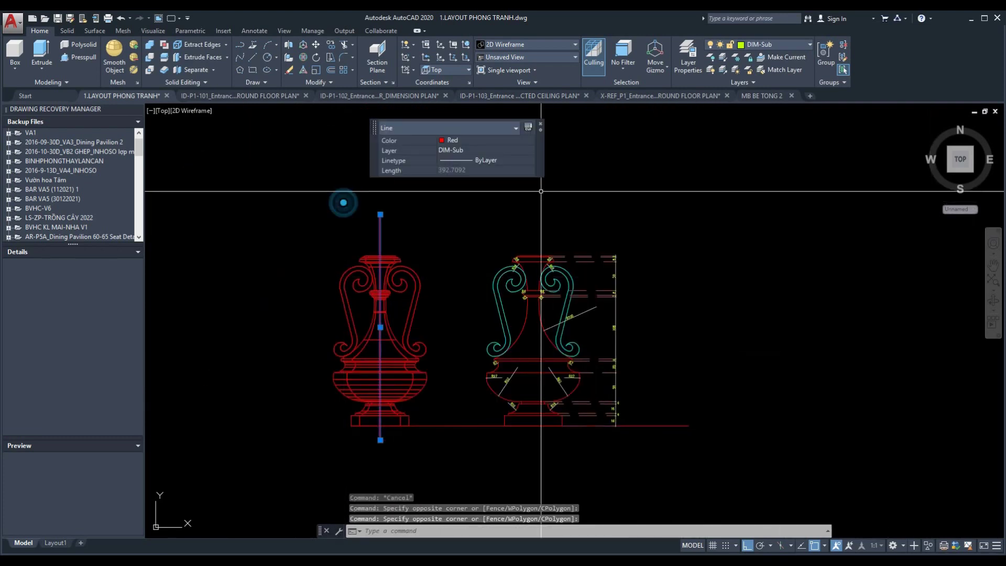
{"action": "left_click", "coordinate": [766, 297]}
{"action": "left_click", "coordinate": [757, 347]}
{"action": "left_click", "coordinate": [770, 321]}
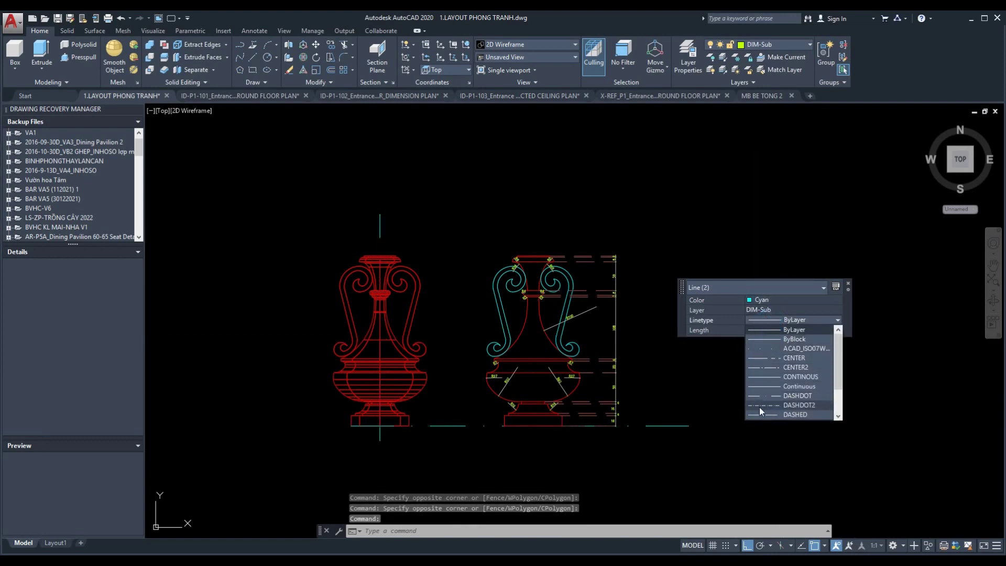
{"action": "scroll", "coordinate": [759, 407], "scroll_direction": "down", "scroll_amount": 2}
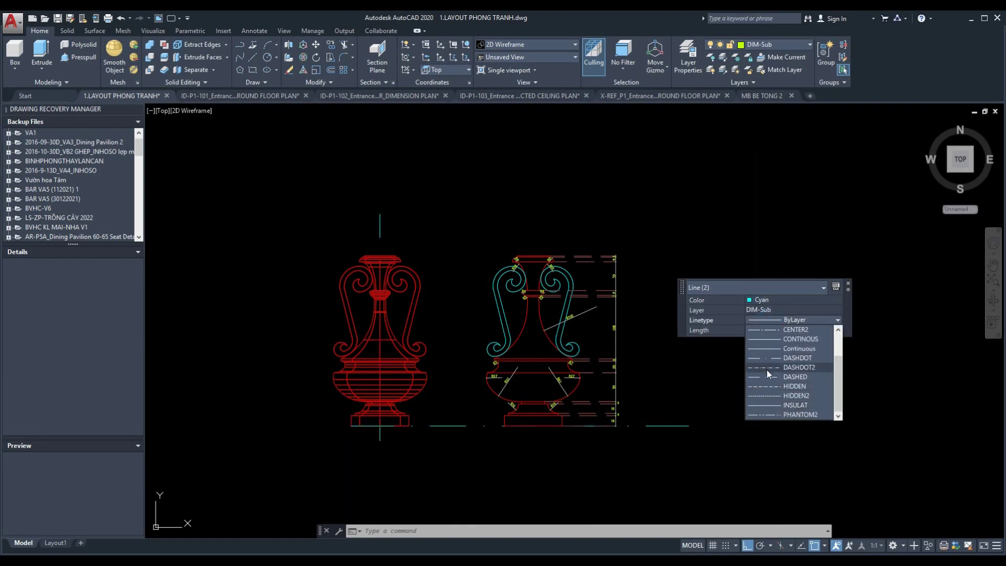
{"action": "left_click", "coordinate": [768, 396]}
{"action": "key", "text": "Escape"}
{"action": "scroll", "coordinate": [489, 371], "scroll_direction": "up", "scroll_amount": 3}
Try the Conceptual, Hidden and Shaded visual styles on the vase model
{"action": "left_click", "coordinate": [187, 111]}
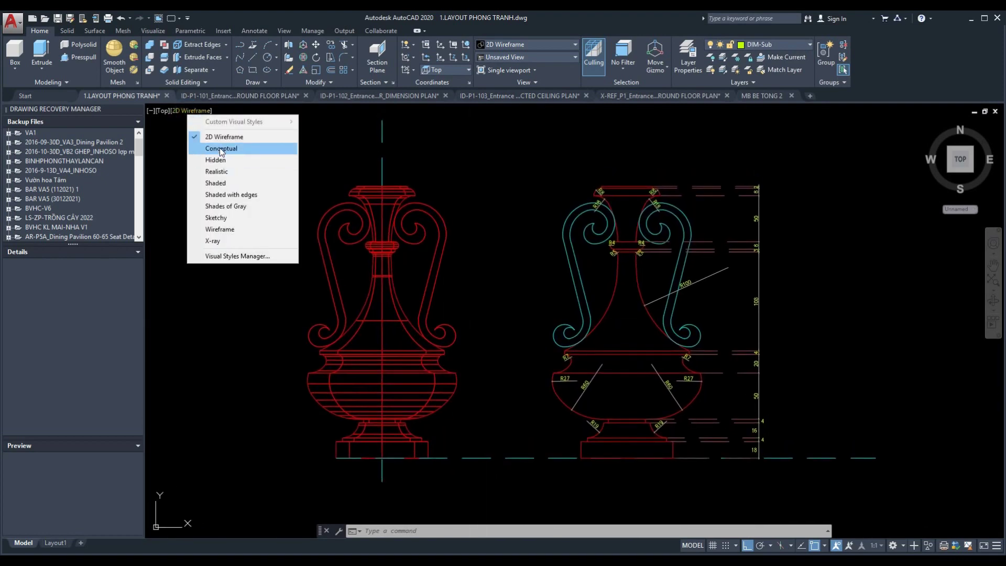
{"action": "left_click", "coordinate": [218, 147]}
{"action": "left_click", "coordinate": [187, 111]}
{"action": "left_click", "coordinate": [214, 159]}
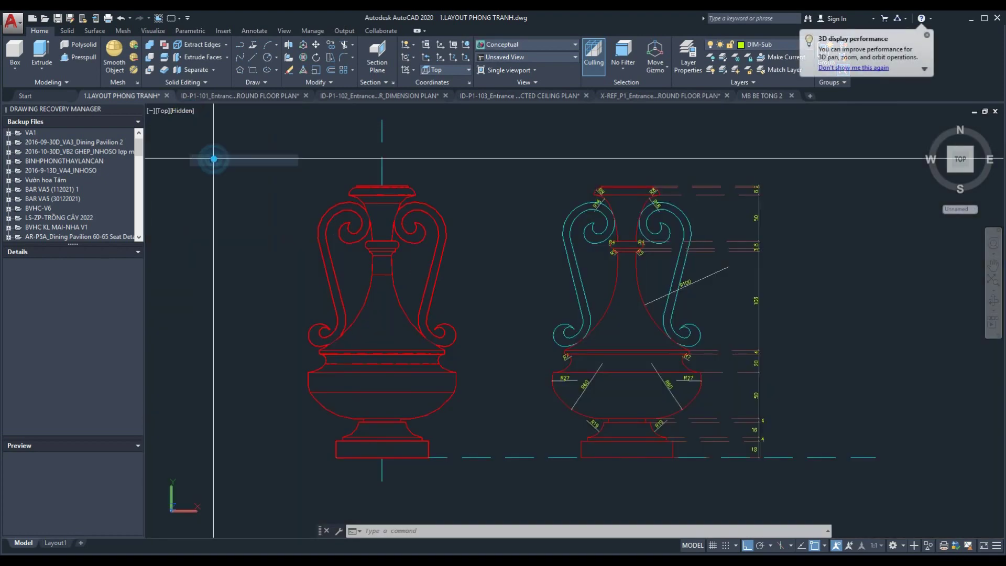
{"action": "left_click", "coordinate": [181, 111]}
{"action": "left_click", "coordinate": [215, 182]}
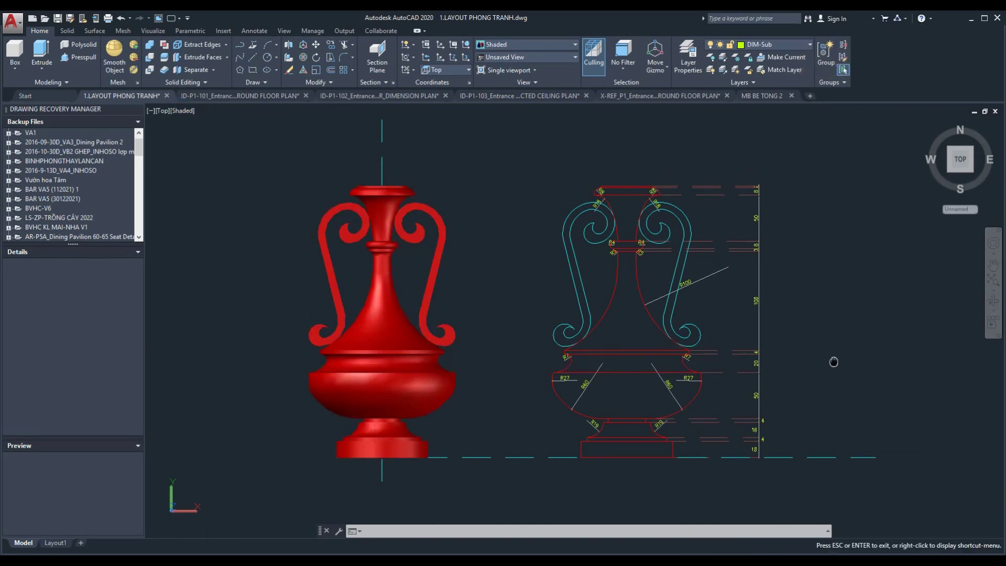
Make both vase handles cyan
{"action": "left_click", "coordinate": [322, 233]}
{"action": "left_click", "coordinate": [440, 241]}
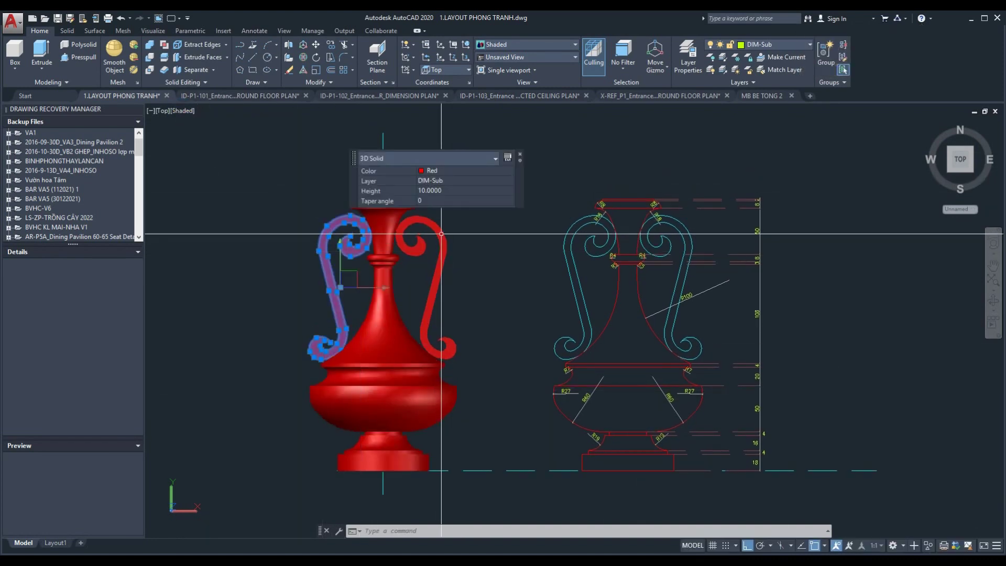
{"action": "left_click", "coordinate": [549, 179]}
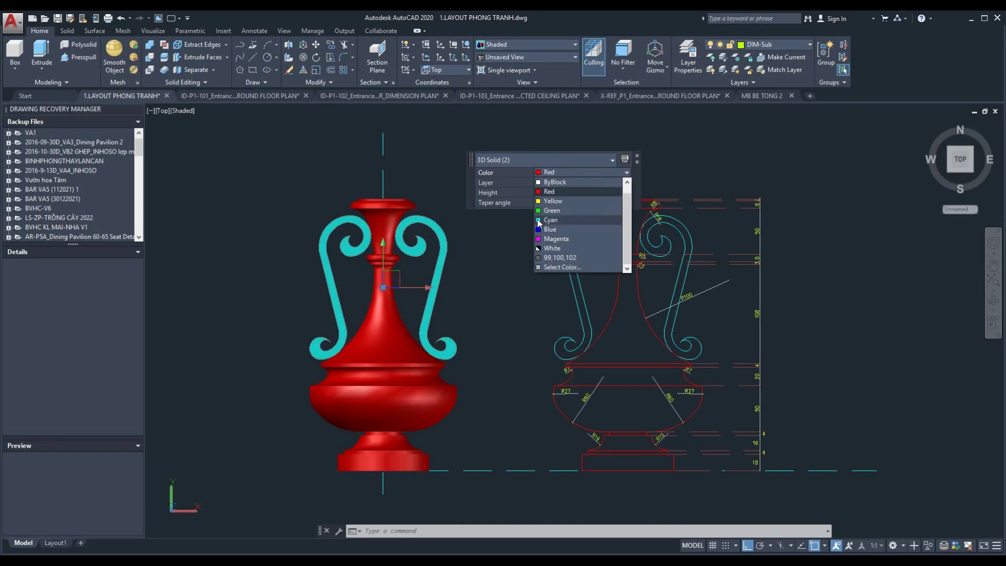
{"action": "left_click", "coordinate": [539, 223]}
{"action": "key", "text": "Escape"}
Open the vase body's colour picker but cancel, leaving the body red
{"action": "left_click", "coordinate": [382, 367]}
{"action": "left_click", "coordinate": [513, 157]}
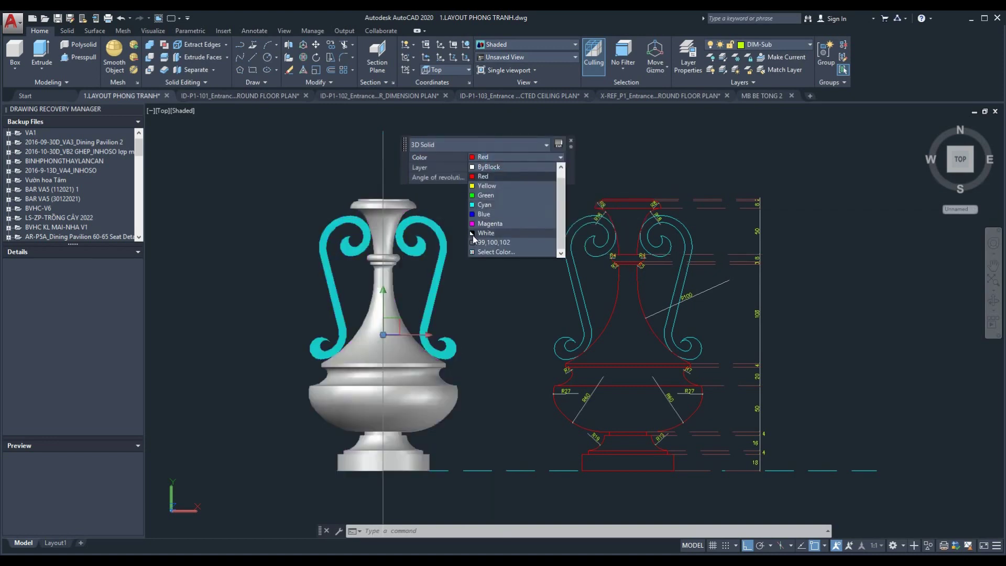
{"action": "left_click", "coordinate": [471, 252]}
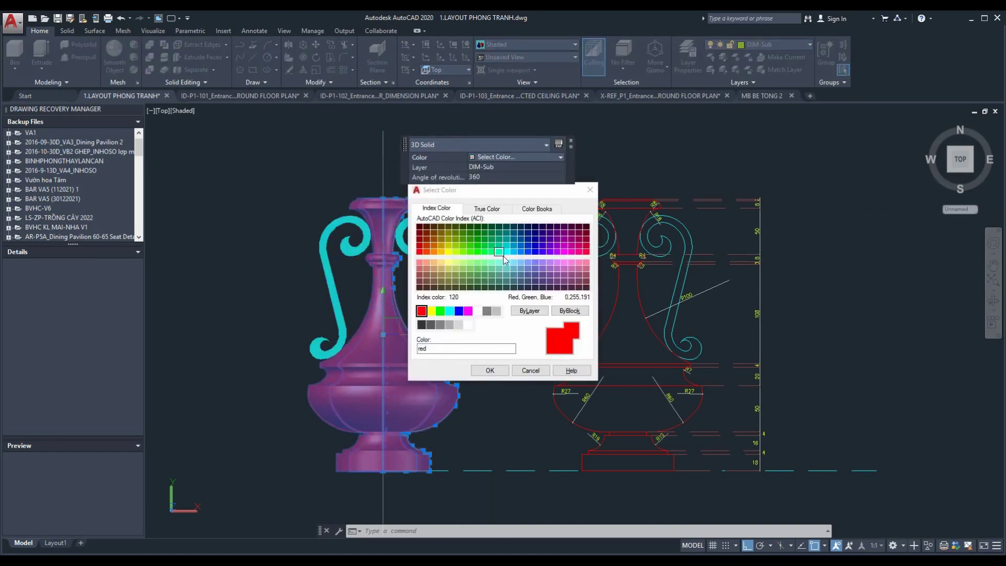
{"action": "key", "text": "Return"}
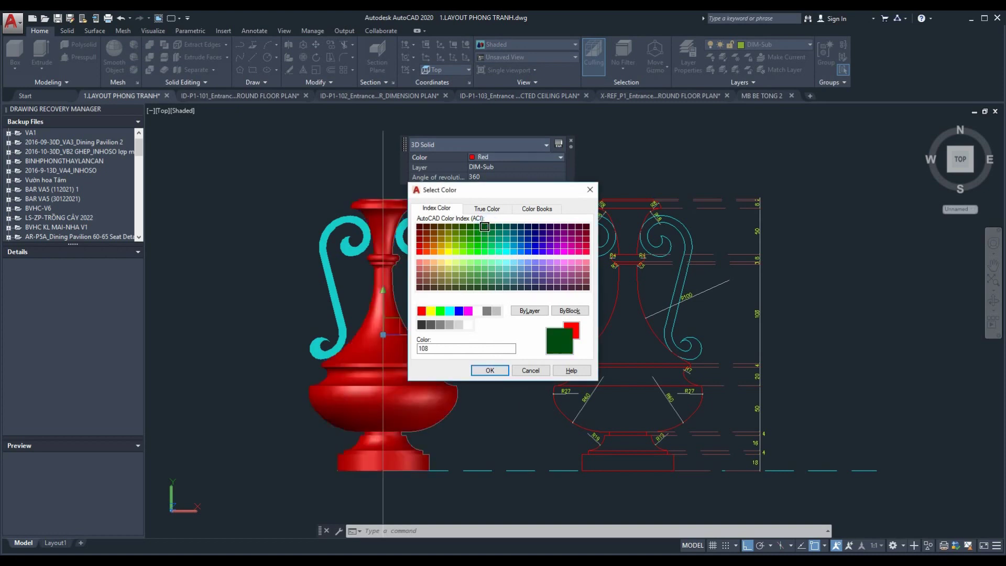
{"action": "key", "text": "Escape"}
Turn both handles and the vase body yellow
{"action": "left_click", "coordinate": [435, 222]}
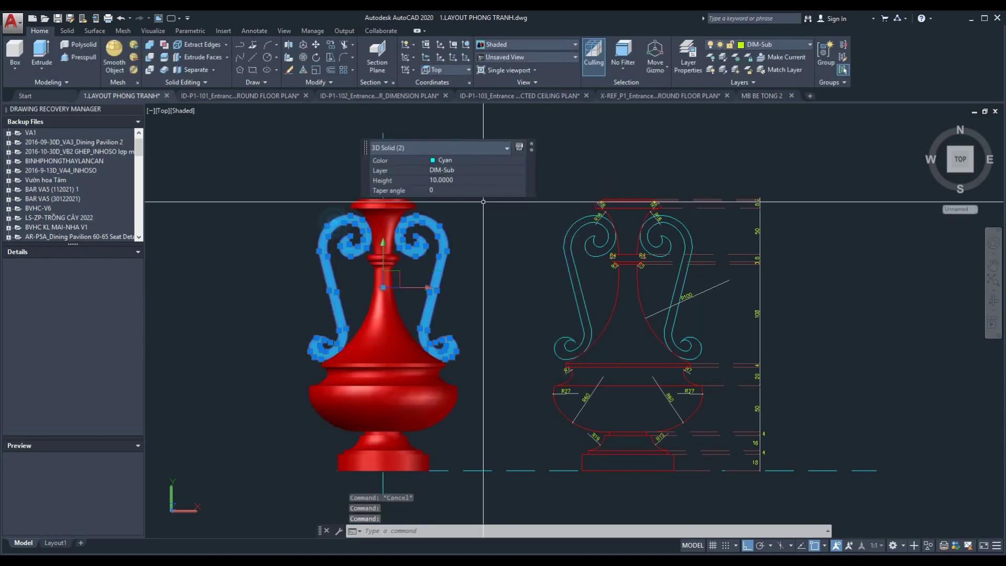
{"action": "left_click", "coordinate": [458, 161]}
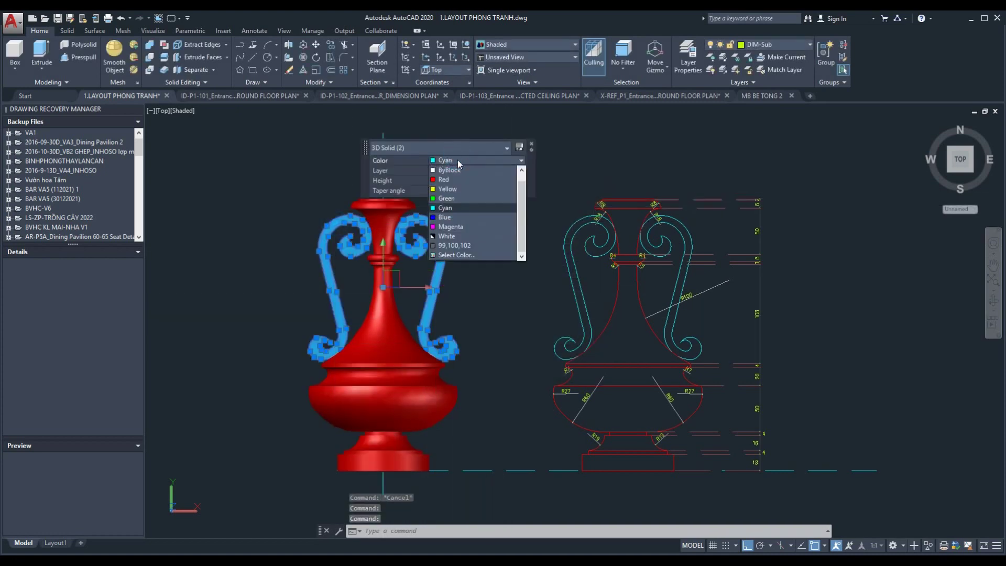
{"action": "left_click", "coordinate": [441, 189]}
{"action": "key", "text": "Escape"}
{"action": "left_click", "coordinate": [409, 215]}
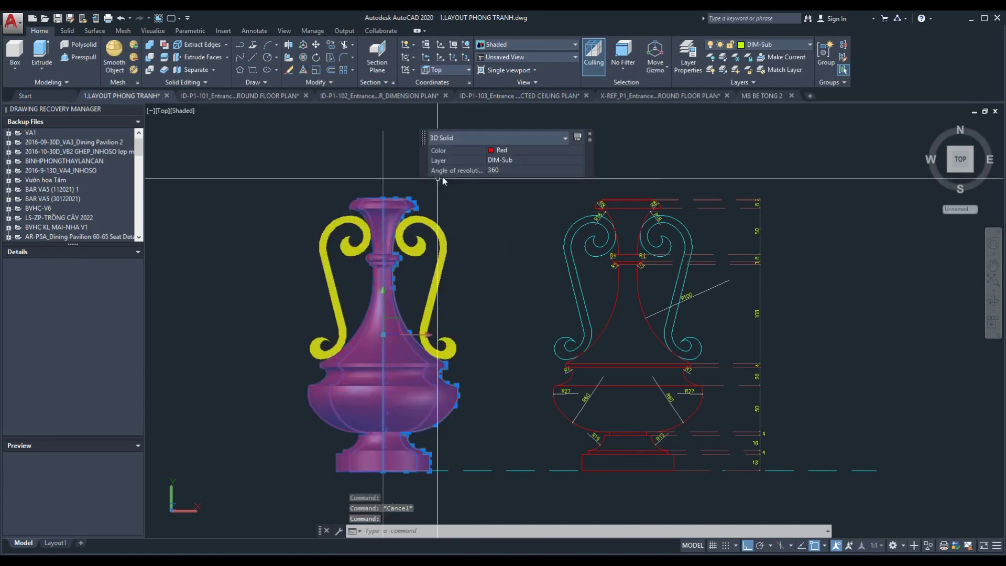
{"action": "left_click", "coordinate": [501, 150]}
{"action": "left_click", "coordinate": [503, 181]}
{"action": "key", "text": "Escape"}
Shorten the body's revolution angle to cut part away, recentre the view, and open Plot
{"action": "left_click", "coordinate": [432, 335]}
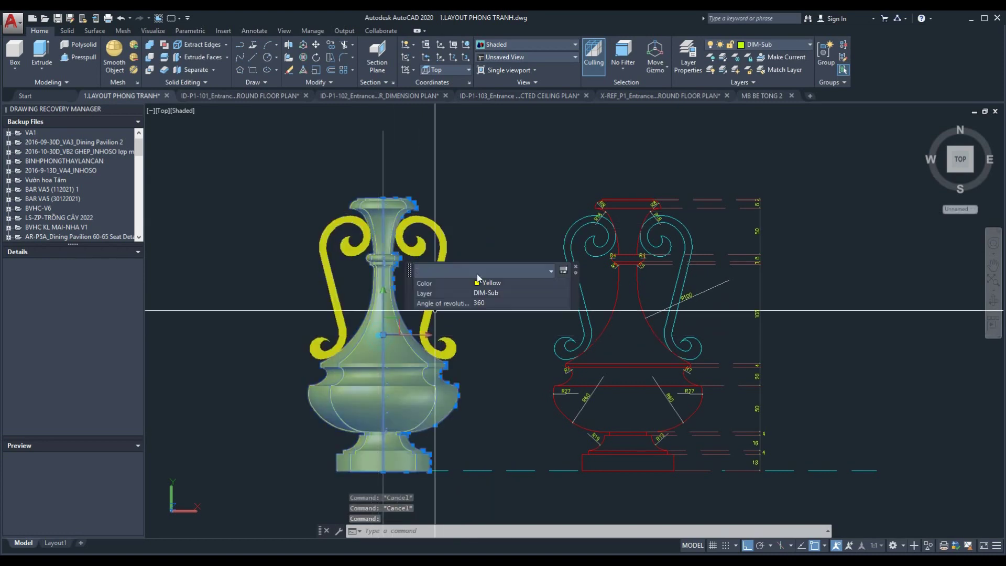
{"action": "type", "text": "26"}
{"action": "key", "text": "Return"}
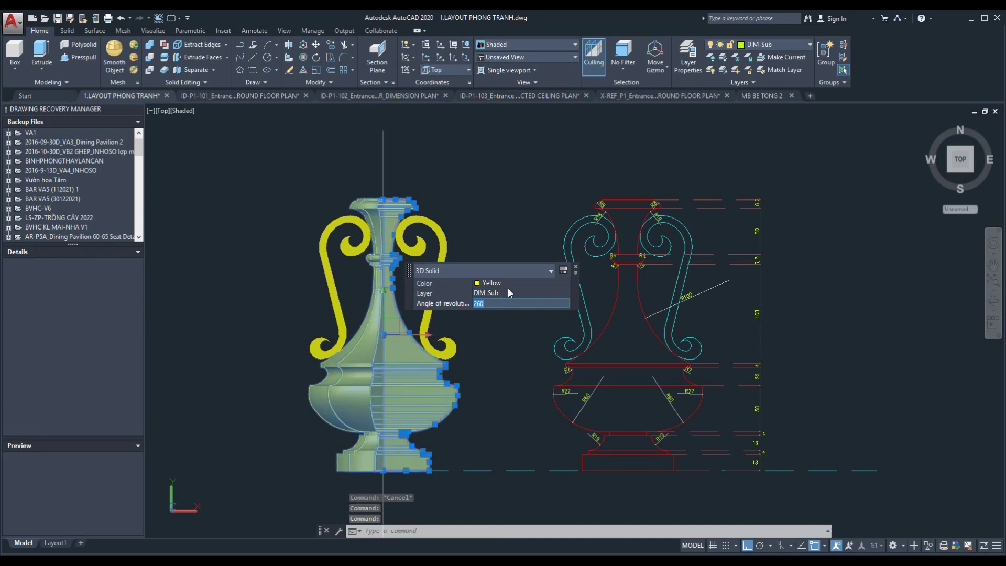
{"action": "key", "text": "Escape"}
{"action": "scroll", "coordinate": [551, 348], "scroll_direction": "down", "scroll_amount": 1}
{"action": "middle_click_drag", "start_coordinate": [551, 348], "coordinate": [506, 360]}
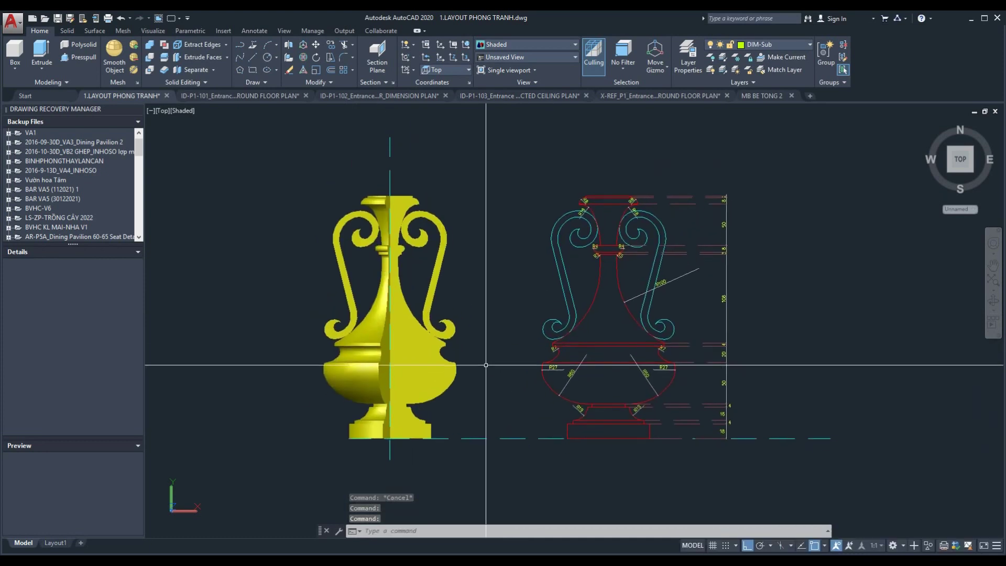
{"action": "scroll", "coordinate": [485, 372], "scroll_direction": "down", "scroll_amount": 1}
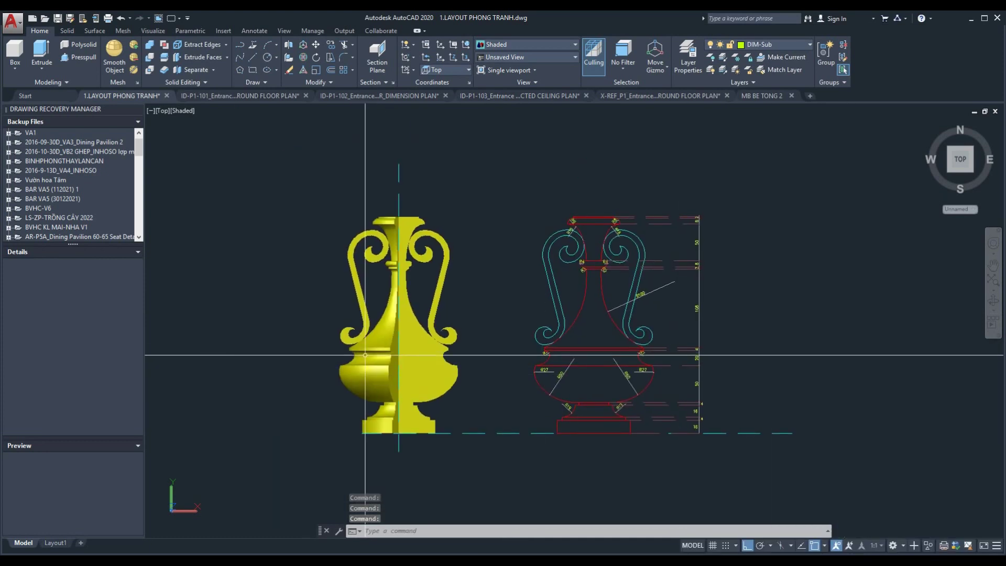
{"action": "key", "text": "ctrl+p"}
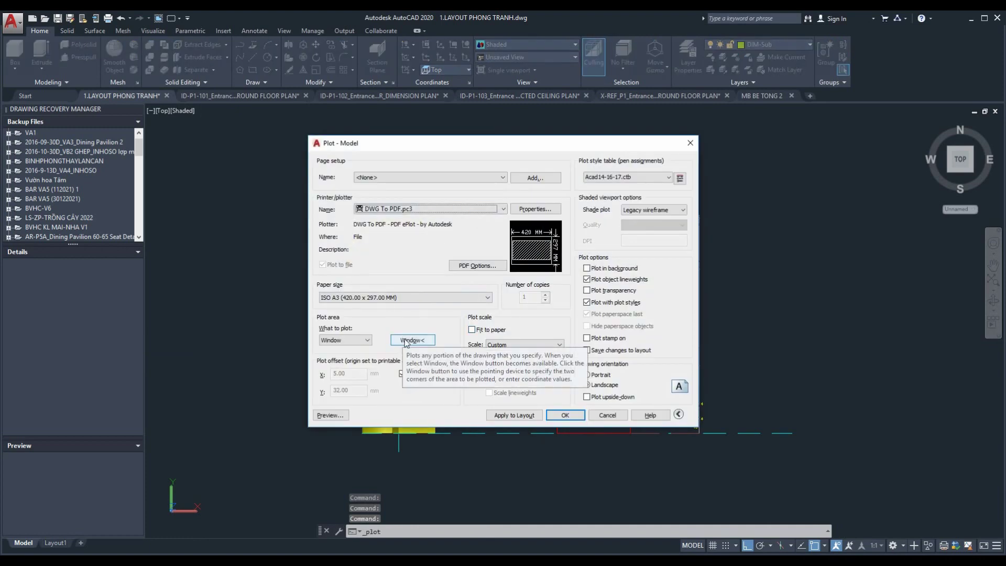
Set the plot to a picked window with acad.ctb, fitted to paper
{"action": "left_click", "coordinate": [406, 340]}
{"action": "left_click", "coordinate": [292, 152]}
{"action": "left_click", "coordinate": [791, 467]}
{"action": "left_click", "coordinate": [628, 177]}
{"action": "left_click", "coordinate": [603, 200]}
{"action": "left_click", "coordinate": [473, 330]}
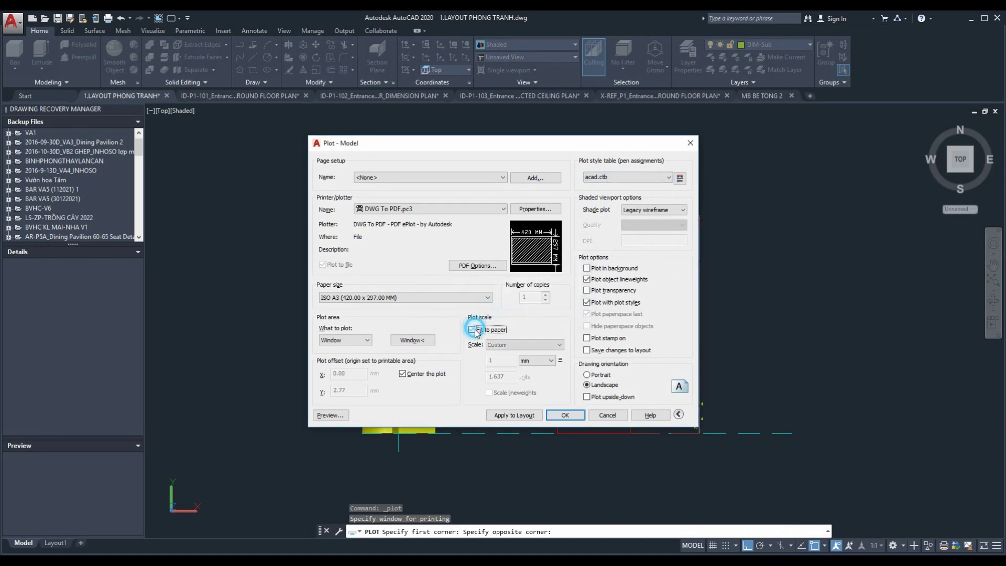
Plot the PDF to the Desktop and scroll through it in Foxit
{"action": "left_click", "coordinate": [566, 415]}
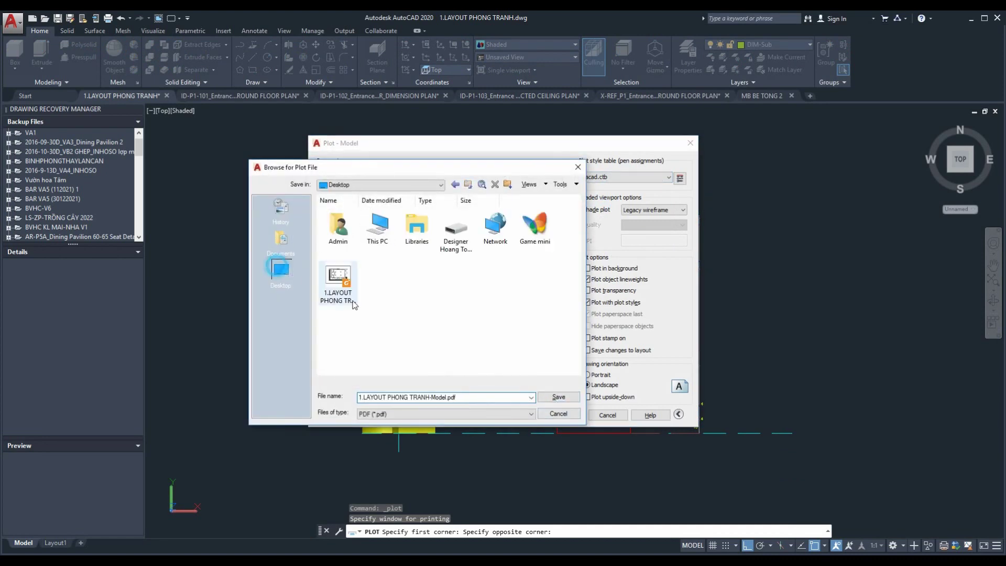
{"action": "left_click", "coordinate": [570, 402]}
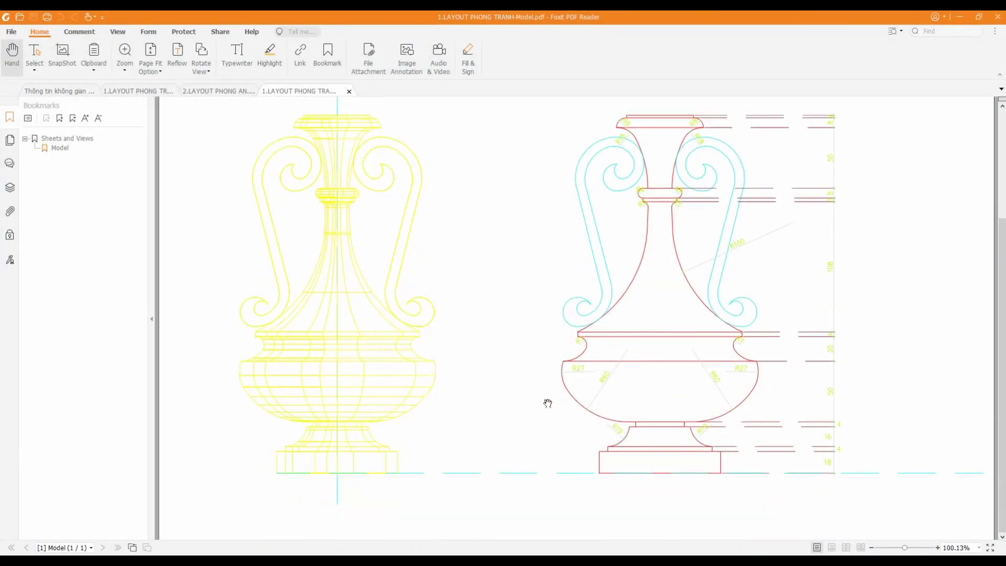
{"action": "scroll", "coordinate": [547, 404], "scroll_direction": "down", "scroll_amount": 3}
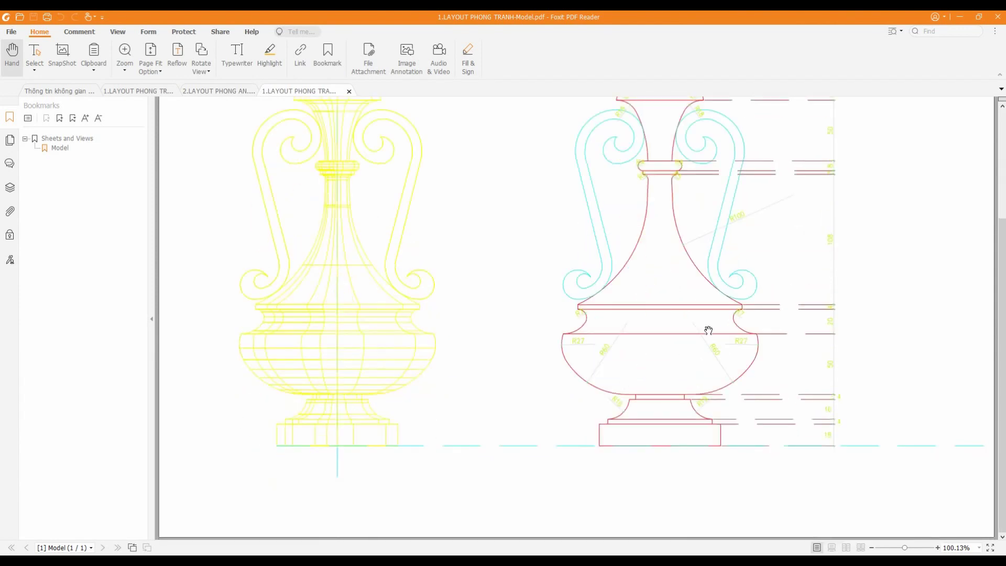
{"action": "scroll", "coordinate": [711, 322], "scroll_direction": "up", "scroll_amount": 4}
Return from Foxit, enlarge the view, and assign the monochrome.ctb plot style
{"action": "key", "text": "Return"}
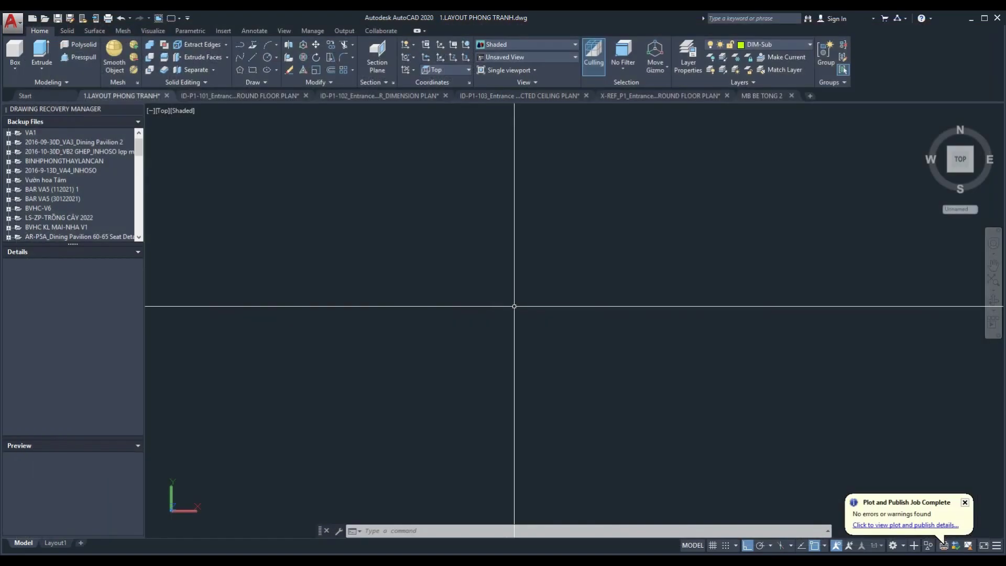
{"action": "scroll", "coordinate": [468, 347], "scroll_direction": "up", "scroll_amount": 2}
{"action": "middle_click_drag", "start_coordinate": [468, 347], "coordinate": [462, 360]}
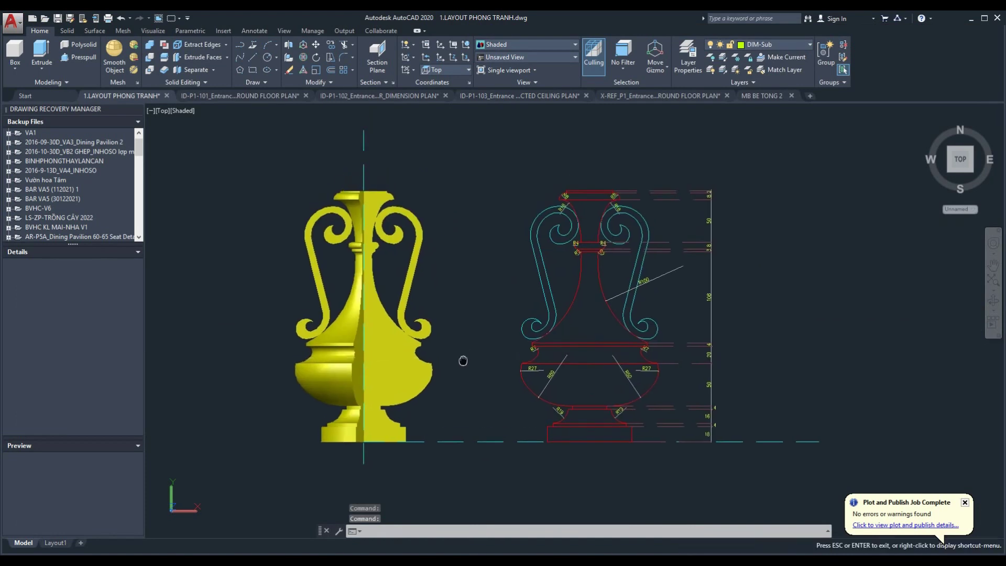
{"action": "key", "text": "ctrl+p"}
{"action": "left_click", "coordinate": [614, 178]}
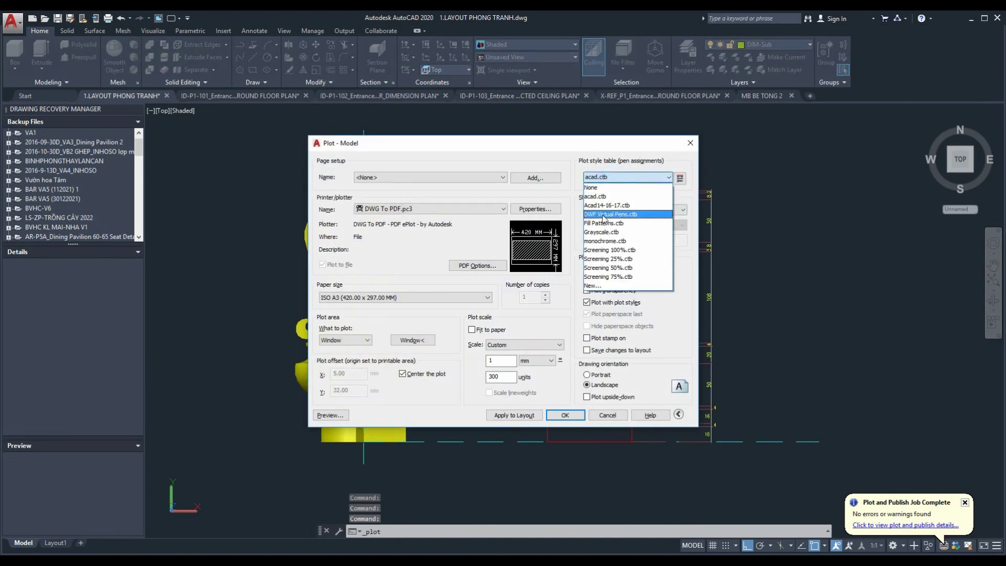
{"action": "left_click", "coordinate": [600, 242]}
{"action": "left_click", "coordinate": [503, 310]}
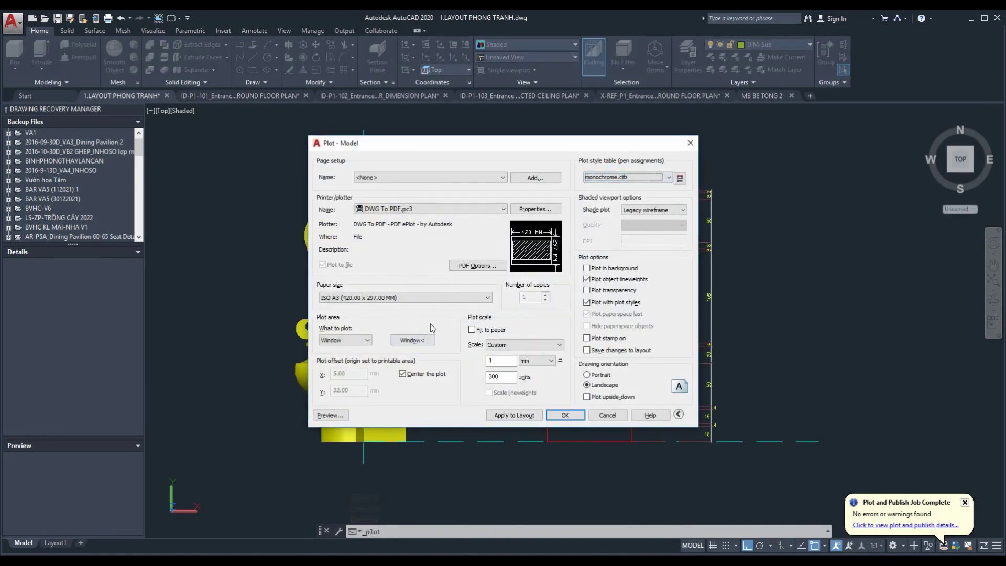
Window the plot area, preview the monochrome plot, then cancel without plotting
{"action": "left_click", "coordinate": [409, 340]}
{"action": "left_click", "coordinate": [264, 137]}
{"action": "left_click", "coordinate": [769, 470]}
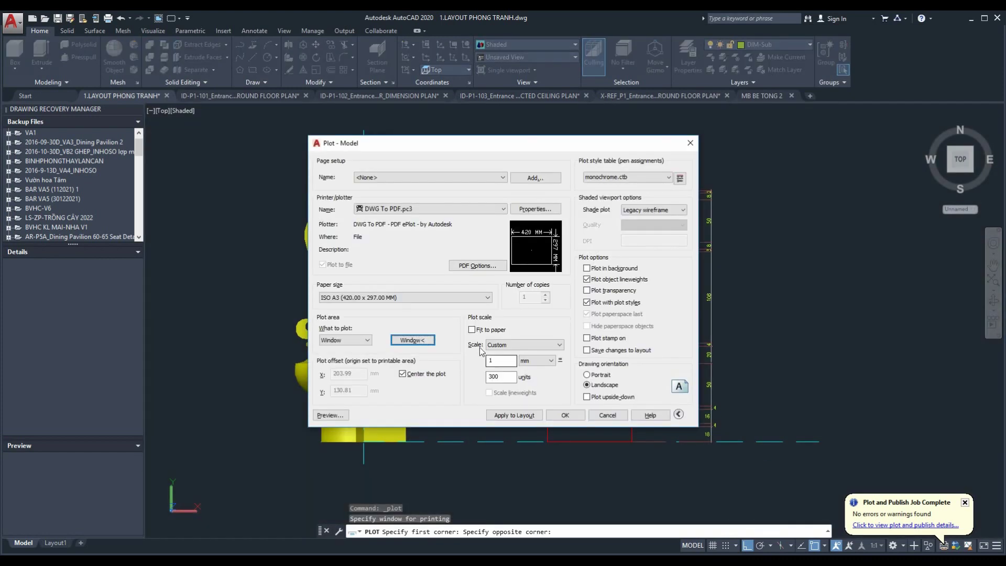
{"action": "left_click", "coordinate": [330, 415]}
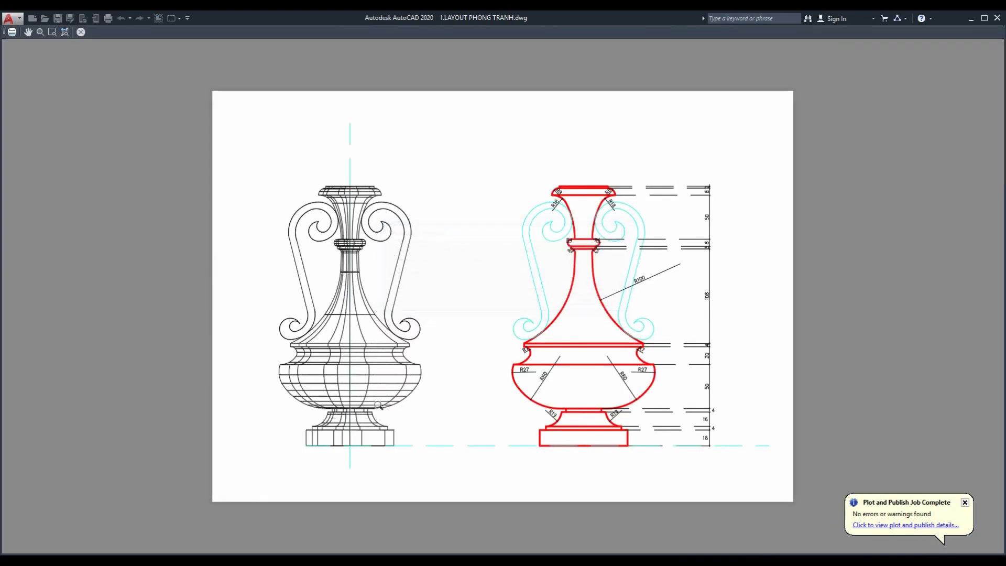
{"action": "scroll", "coordinate": [478, 370], "scroll_direction": "up", "scroll_amount": 2}
{"action": "scroll", "coordinate": [499, 368], "scroll_direction": "up", "scroll_amount": 2}
{"action": "scroll", "coordinate": [498, 369], "scroll_direction": "down", "scroll_amount": 1}
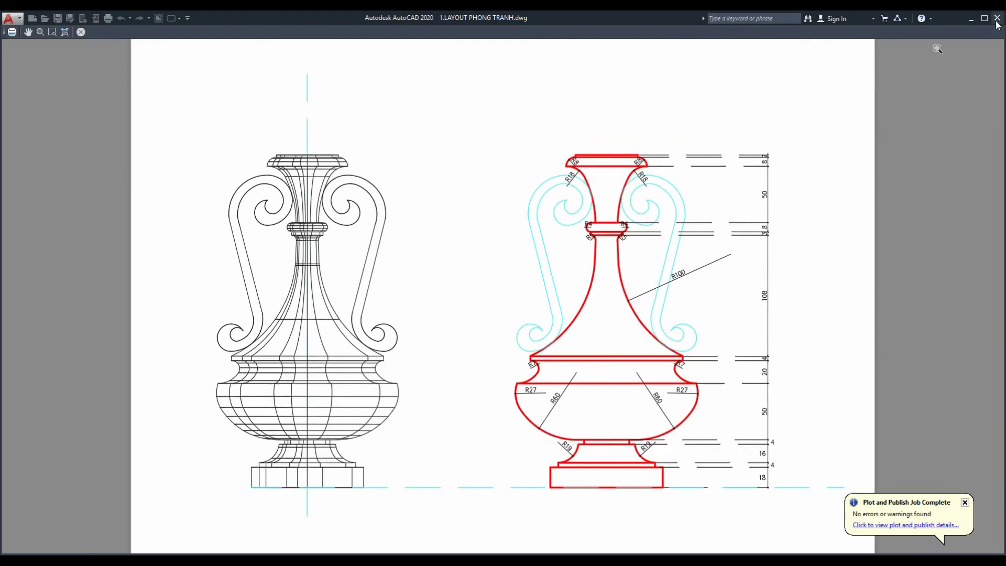
{"action": "left_click", "coordinate": [81, 31]}
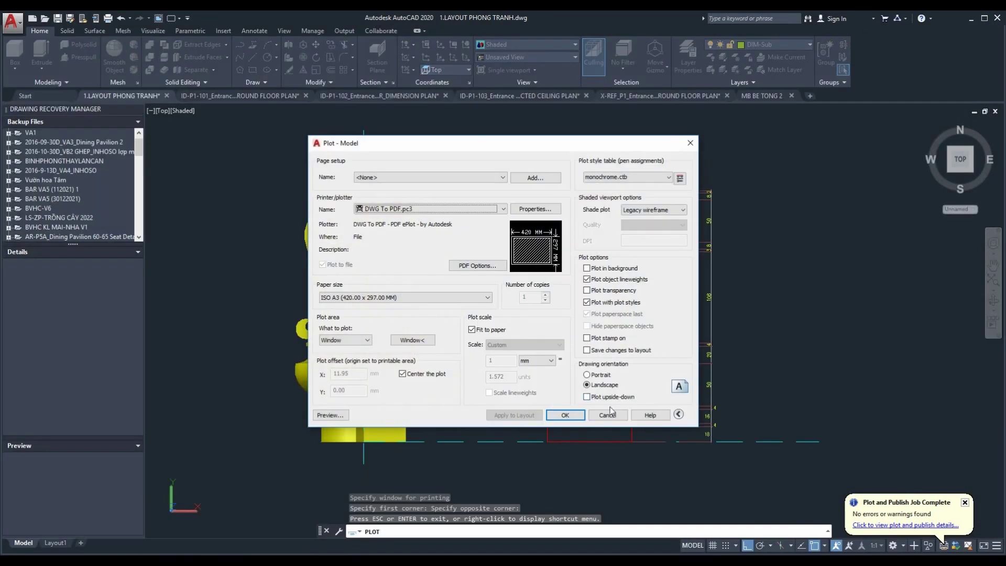
{"action": "left_click", "coordinate": [608, 414]}
Copy the red line's properties onto the right handle curve with MATCHPROP
{"action": "key", "text": "Return"}
{"action": "left_click", "coordinate": [608, 301]}
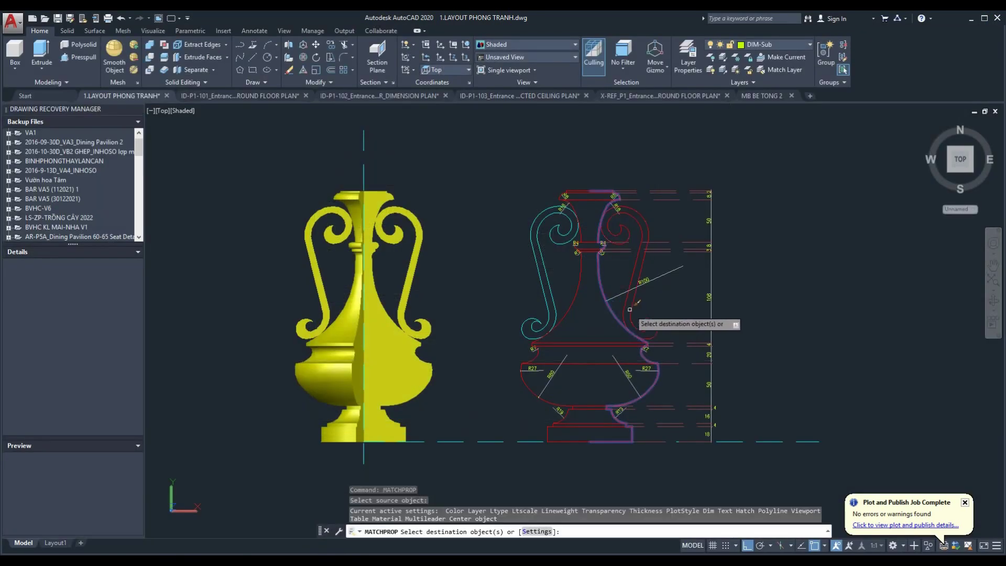
{"action": "key", "text": "Escape"}
{"action": "key", "text": "Escape"}
Display the yellow vase with the Shaded with Edges visual style
{"action": "left_click", "coordinate": [422, 417]}
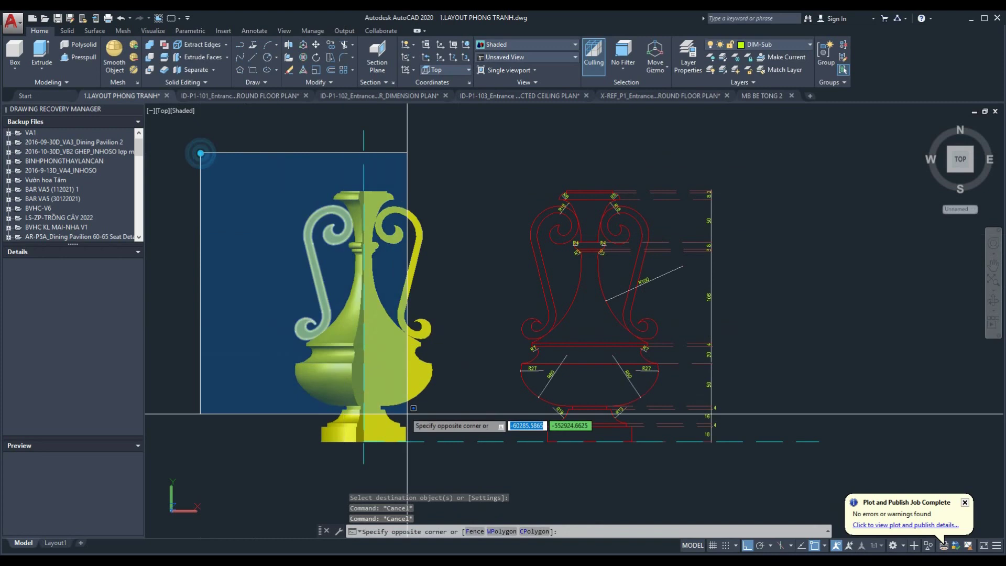
{"action": "left_click", "coordinate": [251, 111]}
{"action": "left_click", "coordinate": [182, 111]}
{"action": "left_click", "coordinate": [226, 195]}
{"action": "key", "text": "Escape"}
{"action": "key", "text": "Escape"}
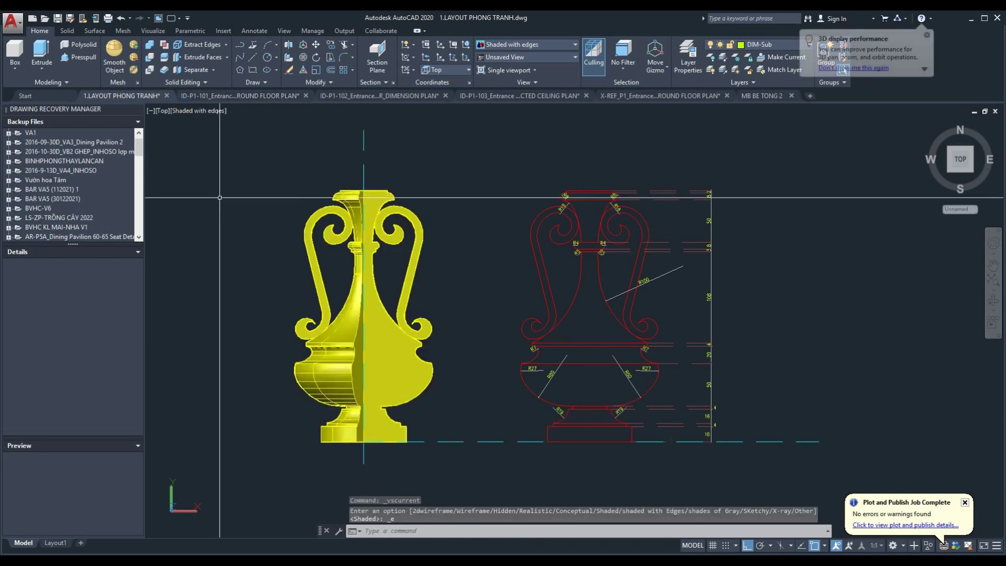
Window the plot area and assign the Grayscale.ctb plot style
{"action": "key", "text": "ctrl+p"}
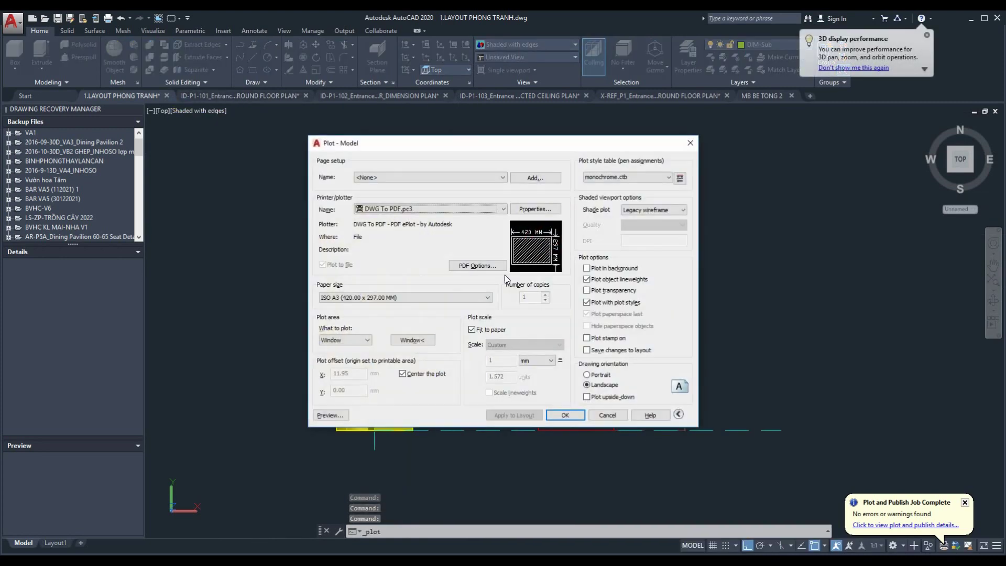
{"action": "left_click", "coordinate": [340, 349]}
{"action": "left_click", "coordinate": [335, 367]}
{"action": "left_click", "coordinate": [403, 344]}
{"action": "left_click", "coordinate": [288, 143]}
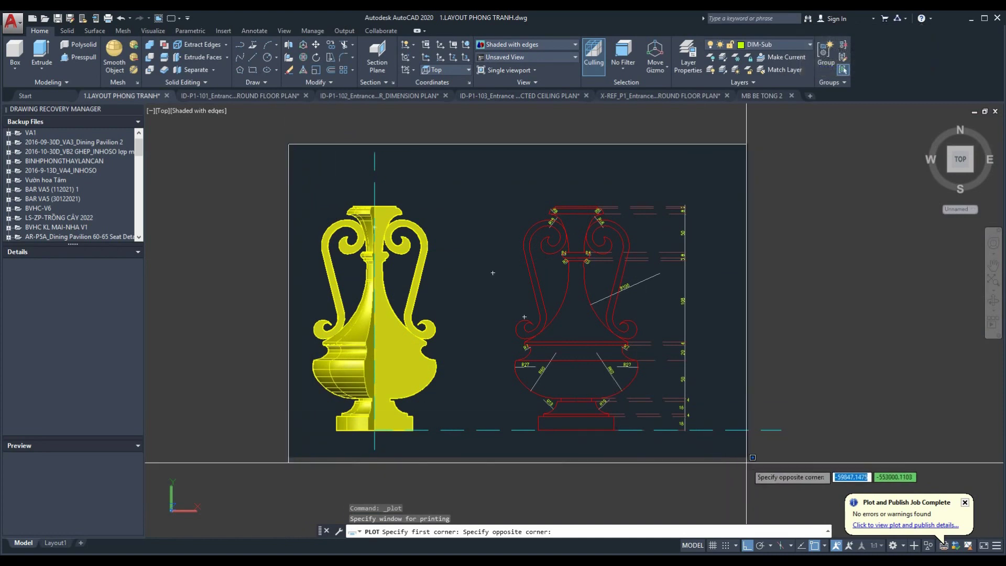
{"action": "left_click", "coordinate": [749, 457]}
{"action": "left_click", "coordinate": [631, 177]}
{"action": "left_click", "coordinate": [603, 233]}
{"action": "left_click", "coordinate": [500, 312]}
Preview the grayscale plot, zooming around the sheet, then close the preview
{"action": "left_click", "coordinate": [330, 415]}
{"action": "scroll", "coordinate": [376, 400], "scroll_direction": "up", "scroll_amount": 2}
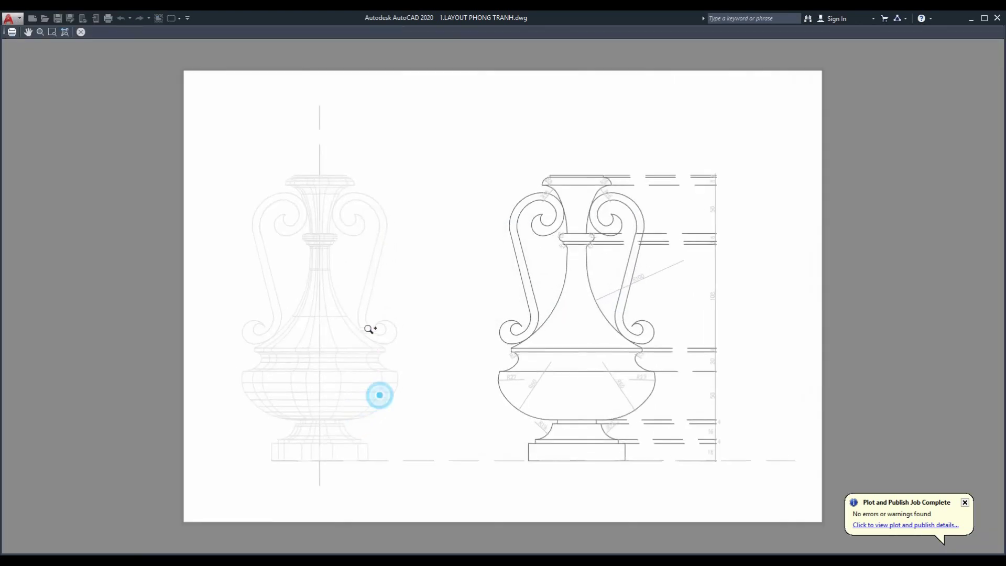
{"action": "scroll", "coordinate": [314, 367], "scroll_direction": "up", "scroll_amount": 5}
{"action": "scroll", "coordinate": [341, 355], "scroll_direction": "down", "scroll_amount": 3}
{"action": "scroll", "coordinate": [342, 355], "scroll_direction": "down", "scroll_amount": 3}
{"action": "scroll", "coordinate": [375, 320], "scroll_direction": "up", "scroll_amount": 2}
{"action": "scroll", "coordinate": [375, 281], "scroll_direction": "up", "scroll_amount": 1}
{"action": "scroll", "coordinate": [398, 312], "scroll_direction": "down", "scroll_amount": 2}
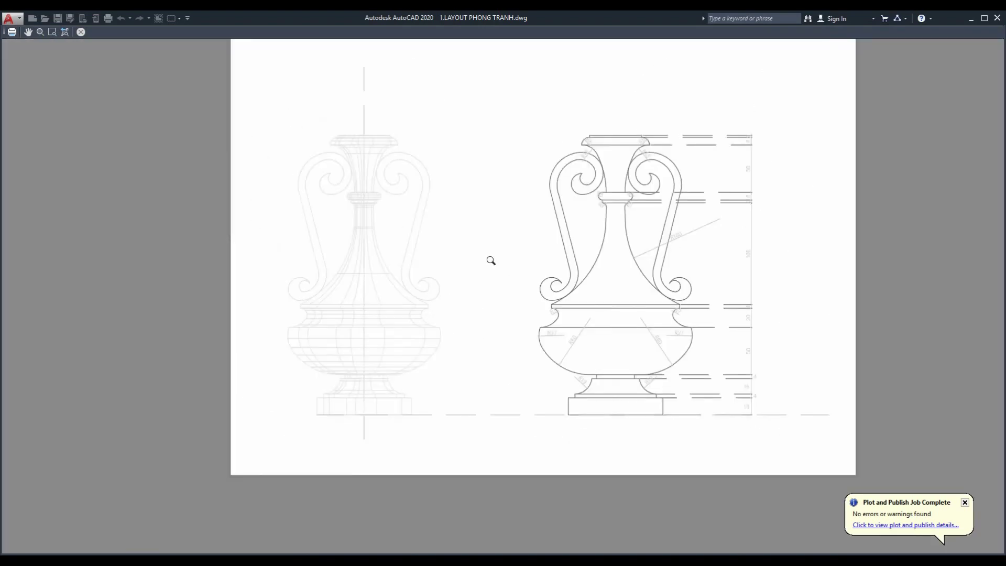
{"action": "left_click", "coordinate": [82, 32]}
Set the plot style table to None and re-pick the plot window
{"action": "left_click", "coordinate": [614, 178]}
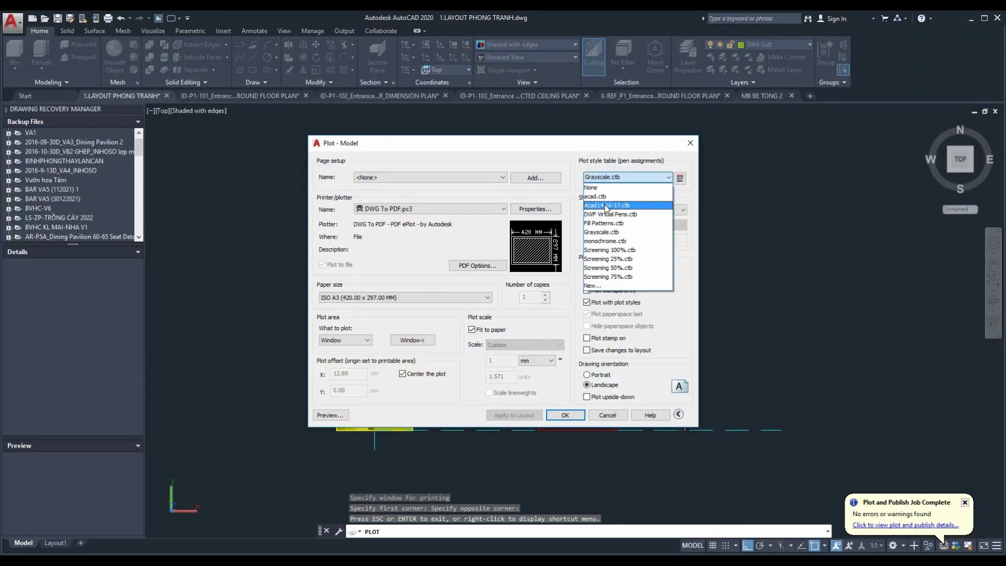
{"action": "left_click", "coordinate": [595, 189]}
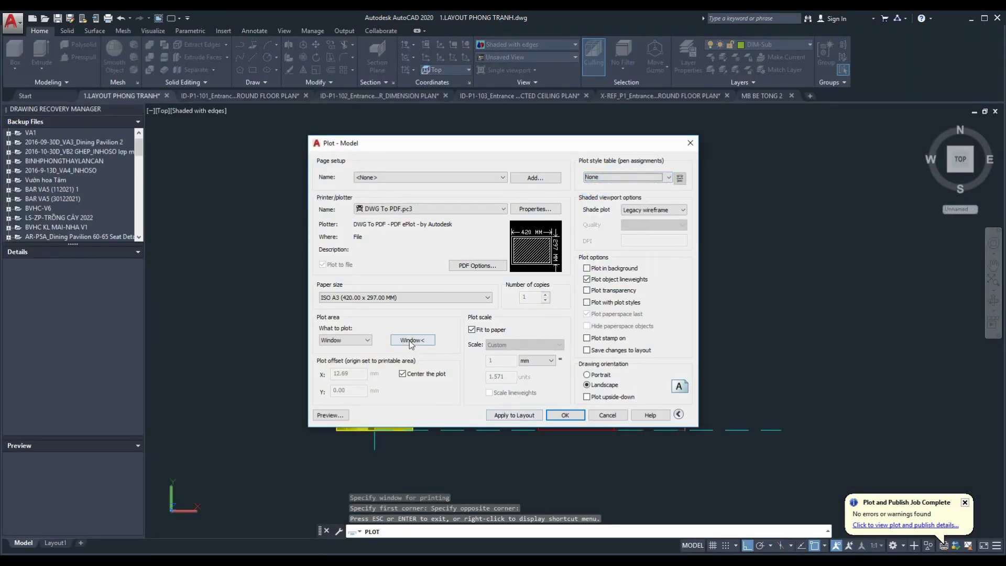
{"action": "left_click", "coordinate": [411, 343]}
{"action": "left_click", "coordinate": [669, 460]}
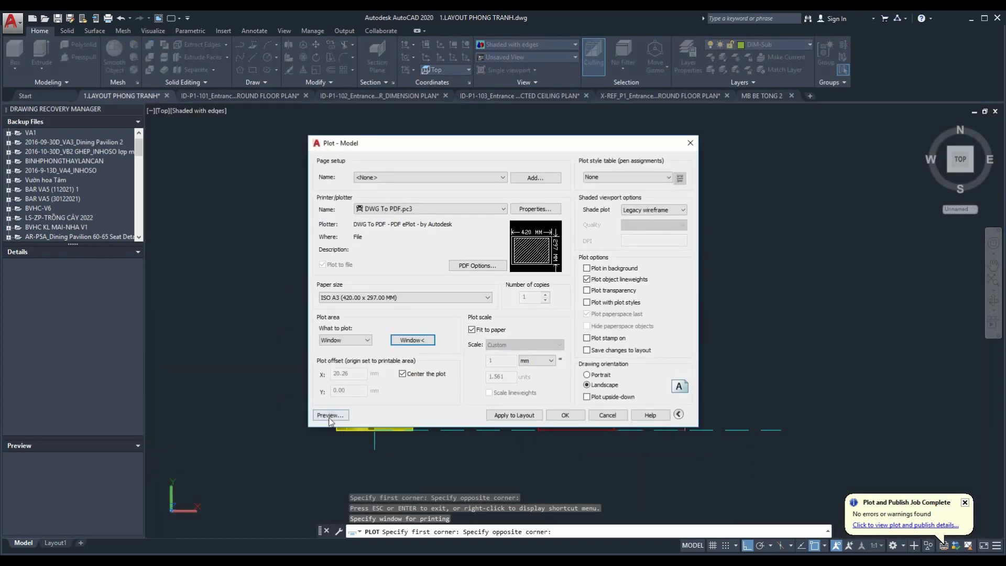
Preview the full-colour plot, then close the preview and Plot dialog
{"action": "left_click", "coordinate": [325, 433]}
{"action": "scroll", "coordinate": [384, 317], "scroll_direction": "down", "scroll_amount": 4}
{"action": "scroll", "coordinate": [380, 325], "scroll_direction": "up", "scroll_amount": 3}
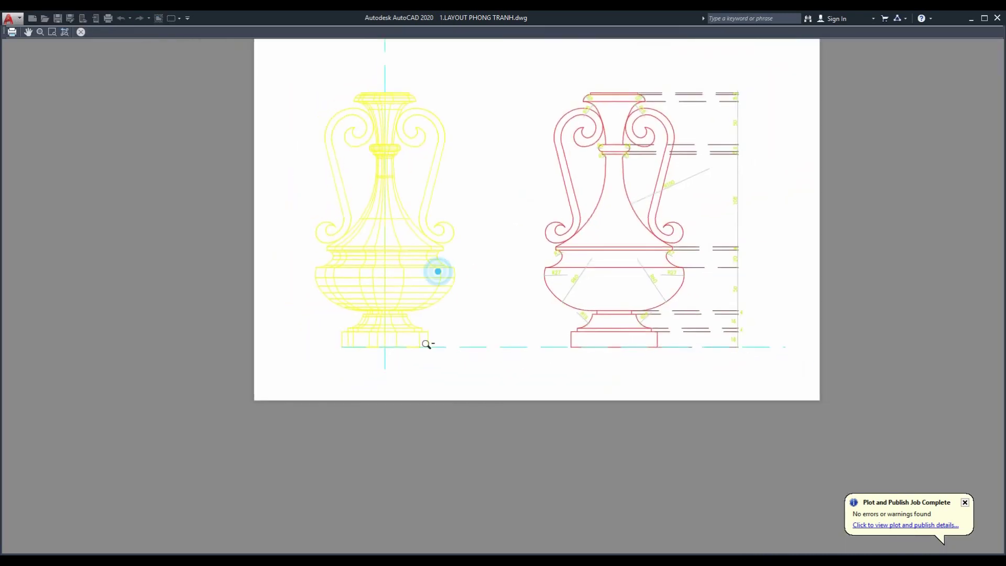
{"action": "scroll", "coordinate": [494, 252], "scroll_direction": "up", "scroll_amount": 2}
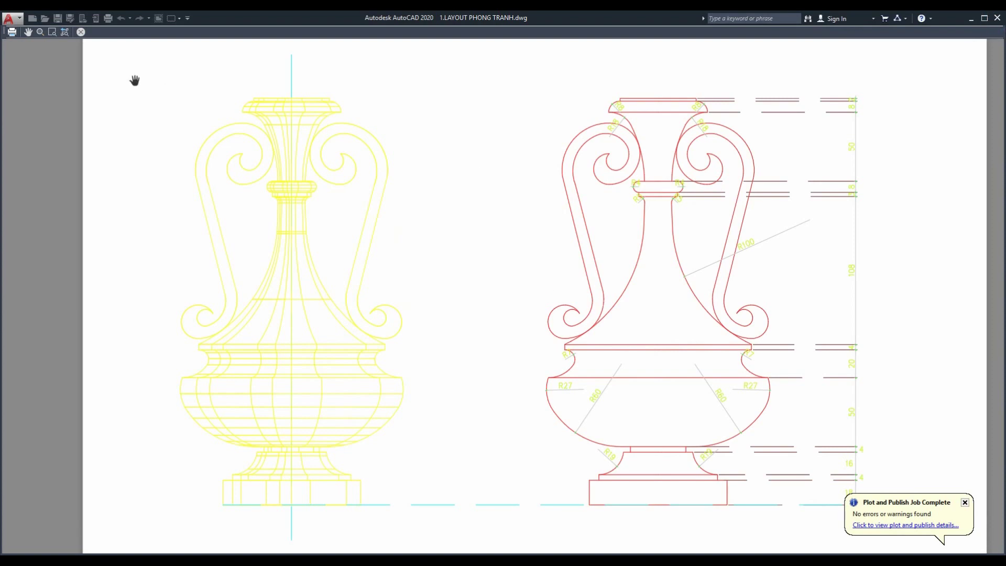
{"action": "left_click", "coordinate": [81, 32]}
{"action": "key", "text": "Escape"}
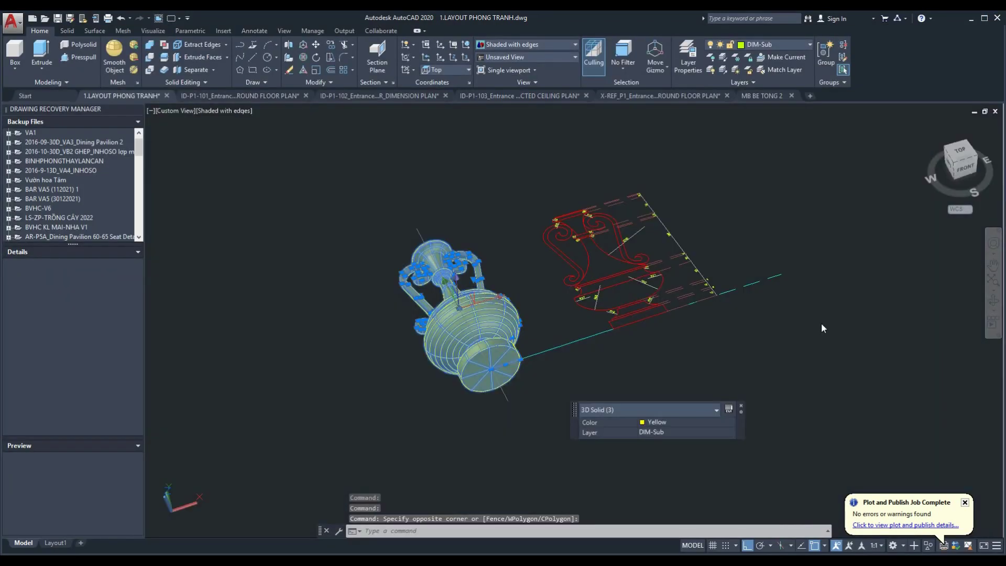
Stand the vase upright with a 90° rotation using the rotate gizmo
{"action": "left_click", "coordinate": [667, 70]}
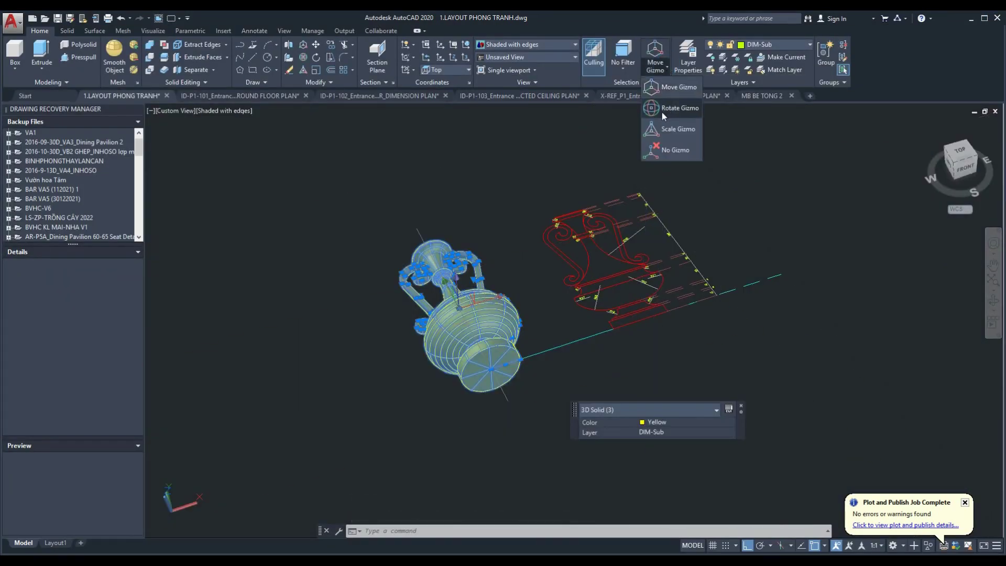
{"action": "left_click", "coordinate": [676, 108]}
{"action": "middle_click_drag", "start_coordinate": [489, 384], "coordinate": [443, 283], "text": "shift"}
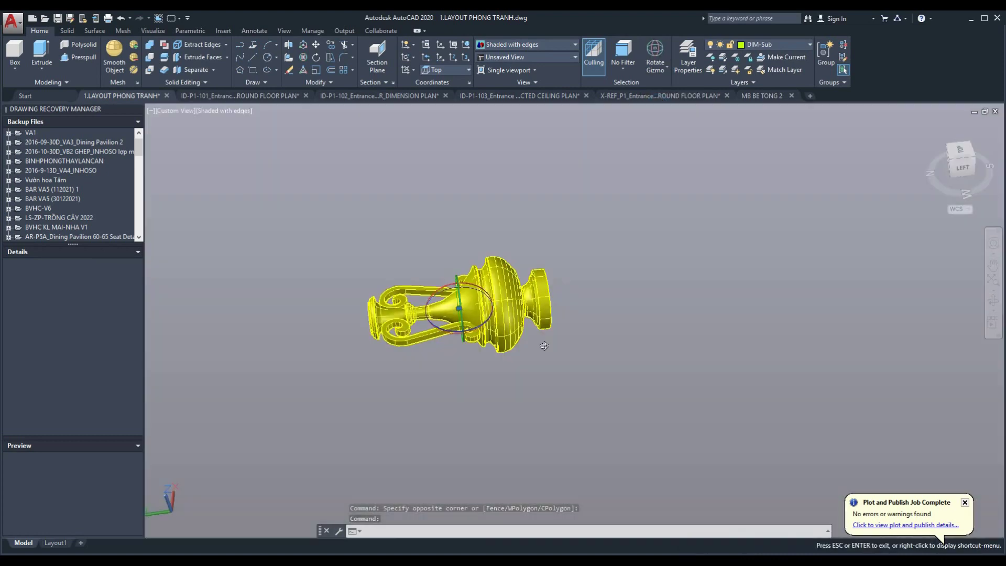
{"action": "left_click", "coordinate": [443, 285]}
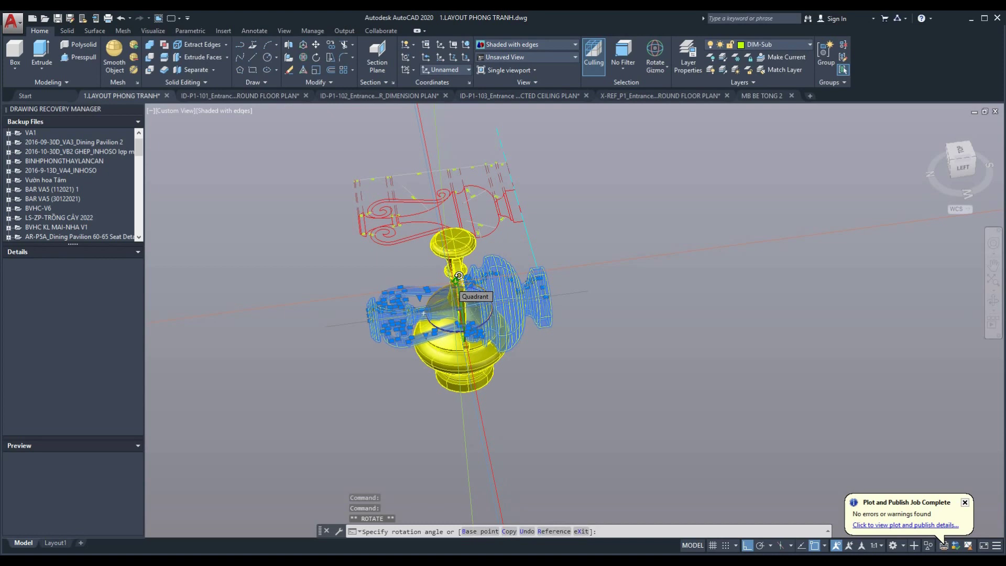
{"action": "type", "text": "90"}
{"action": "key", "text": "Return"}
{"action": "mouse_move", "coordinate": [458, 275]}
{"action": "middle_mouse_down", "text": "shift"}
{"action": "mouse_move", "coordinate": [380, 356]}
{"action": "mouse_move", "coordinate": [444, 304]}
{"action": "mouse_move", "coordinate": [191, 52]}
{"action": "middle_mouse_up", "text": "shift"}
{"action": "key", "text": "Escape"}
{"action": "key", "text": "Escape"}
Move the vase to a new spot beside its profile and switch to Layout1
{"action": "left_click", "coordinate": [303, 193]}
{"action": "left_click", "coordinate": [533, 445]}
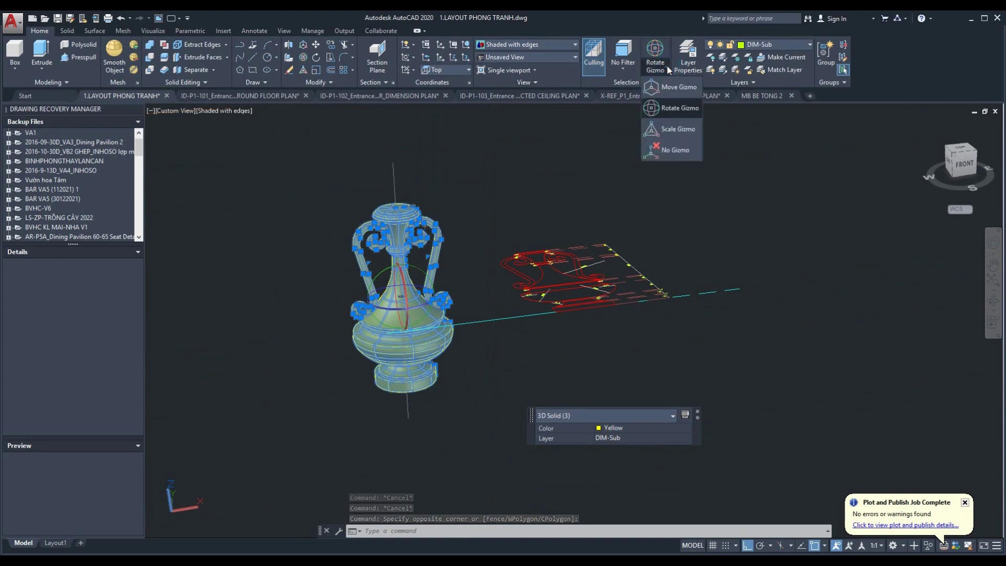
{"action": "left_click", "coordinate": [316, 44]}
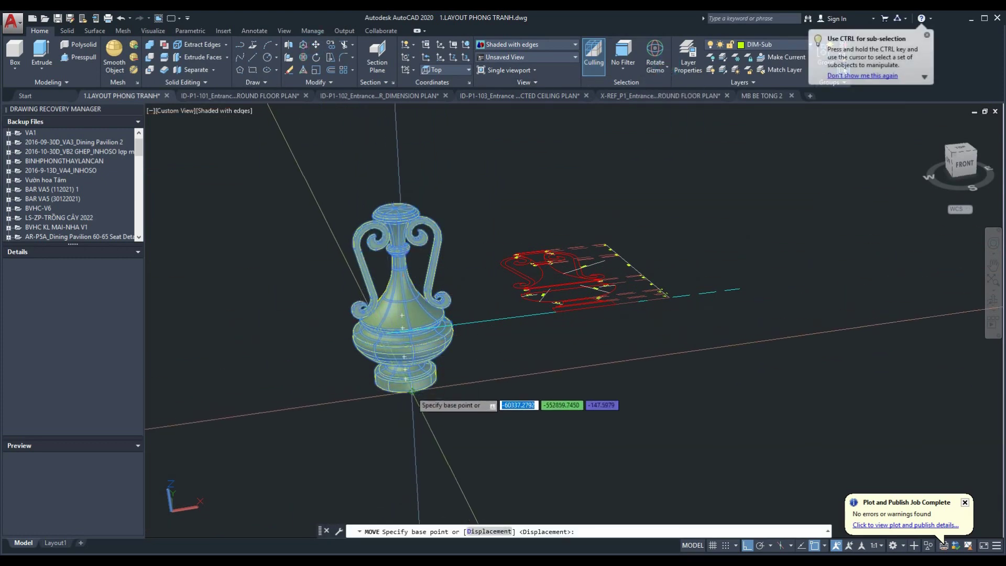
{"action": "left_click", "coordinate": [412, 391]}
{"action": "left_click", "coordinate": [412, 322]}
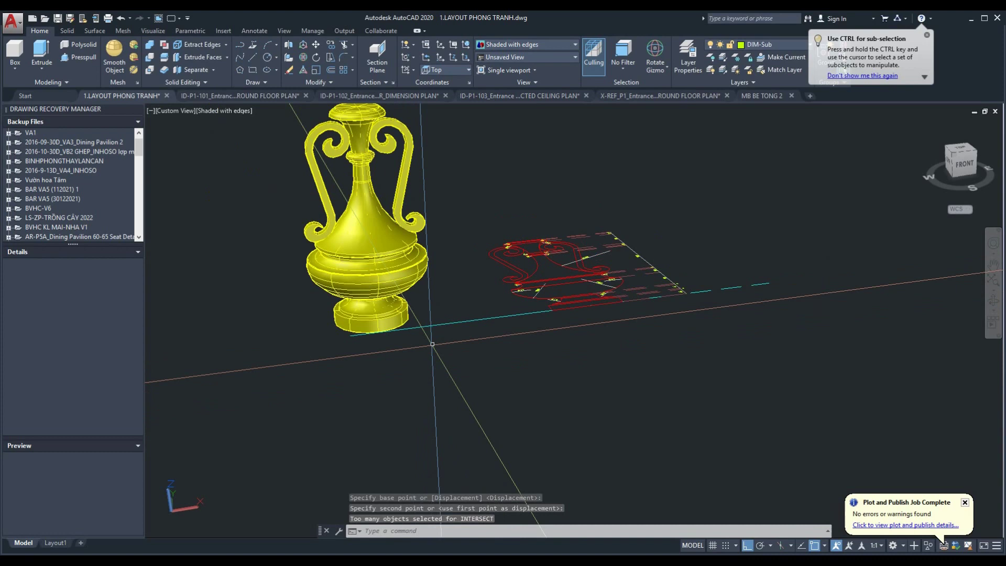
{"action": "scroll", "coordinate": [418, 404], "scroll_direction": "down", "scroll_amount": 2}
{"action": "left_click", "coordinate": [55, 542]}
Return to Model space and orbit around the upright yellow vase and red profile
{"action": "scroll", "coordinate": [410, 388], "scroll_direction": "down", "scroll_amount": 2}
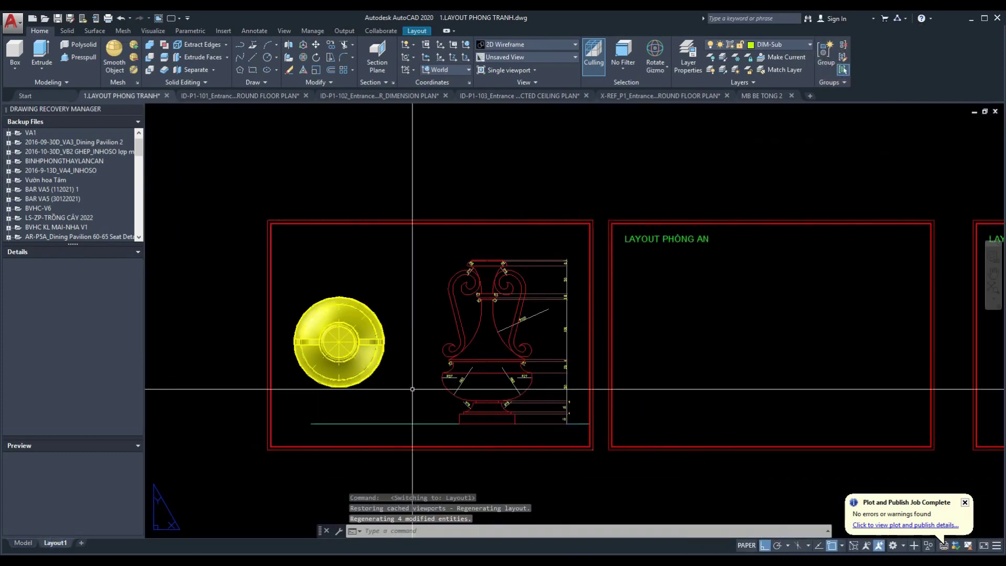
{"action": "scroll", "coordinate": [357, 395], "scroll_direction": "up", "scroll_amount": 2}
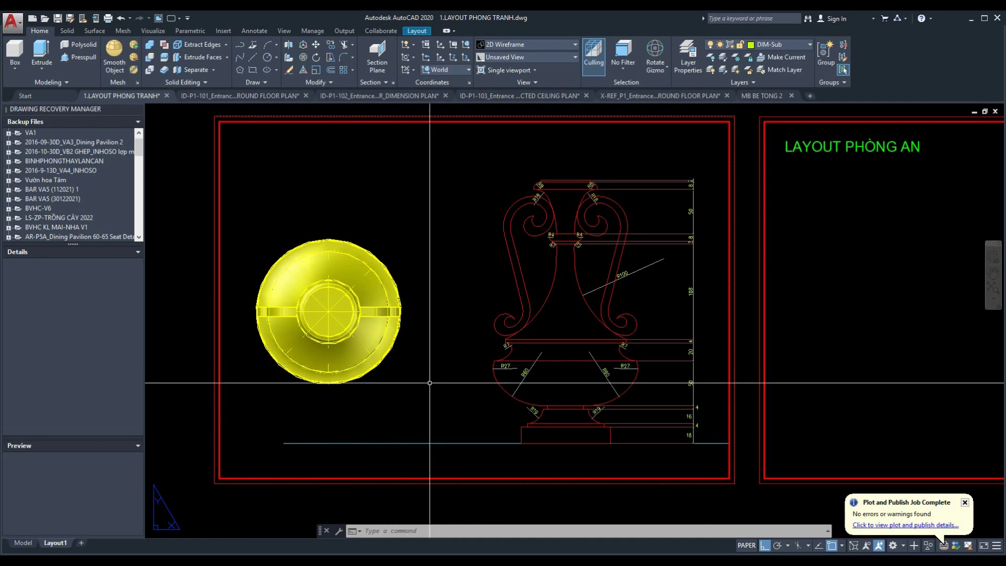
{"action": "left_click", "coordinate": [30, 540]}
{"action": "mouse_move", "coordinate": [588, 411]}
{"action": "middle_mouse_down", "text": "shift"}
{"action": "mouse_move", "coordinate": [553, 460]}
{"action": "mouse_move", "coordinate": [572, 439]}
{"action": "mouse_move", "coordinate": [559, 494]}
{"action": "mouse_move", "coordinate": [653, 391]}
{"action": "mouse_move", "coordinate": [621, 446]}
{"action": "mouse_move", "coordinate": [622, 357]}
{"action": "mouse_move", "coordinate": [629, 386]}
{"action": "mouse_move", "coordinate": [404, 287]}
{"action": "middle_mouse_up", "text": "shift"}
Cycle the ViewCube through home, top and front, then orbit to a front-angled view
{"action": "middle_click_drag", "start_coordinate": [452, 320], "coordinate": [602, 241], "text": "shift"}
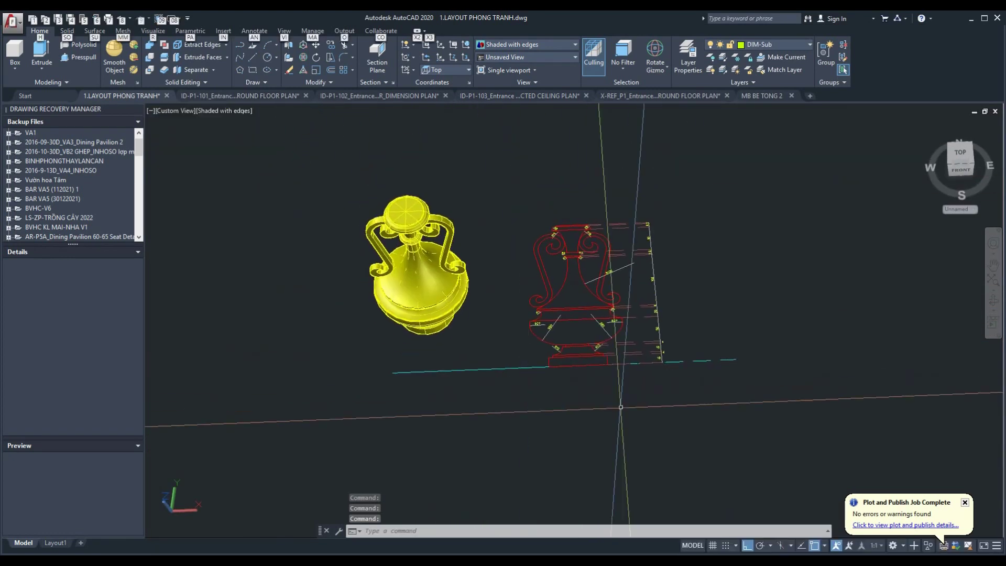
{"action": "left_click", "coordinate": [925, 125]}
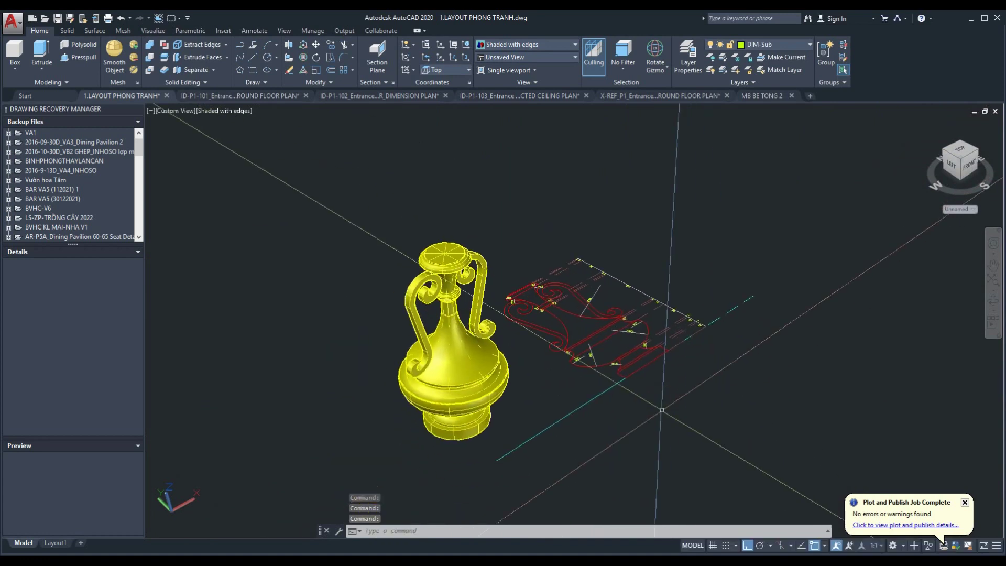
{"action": "key", "text": "alt"}
{"action": "left_click", "coordinate": [962, 151]}
{"action": "left_click", "coordinate": [961, 177]}
{"action": "left_click", "coordinate": [929, 125]}
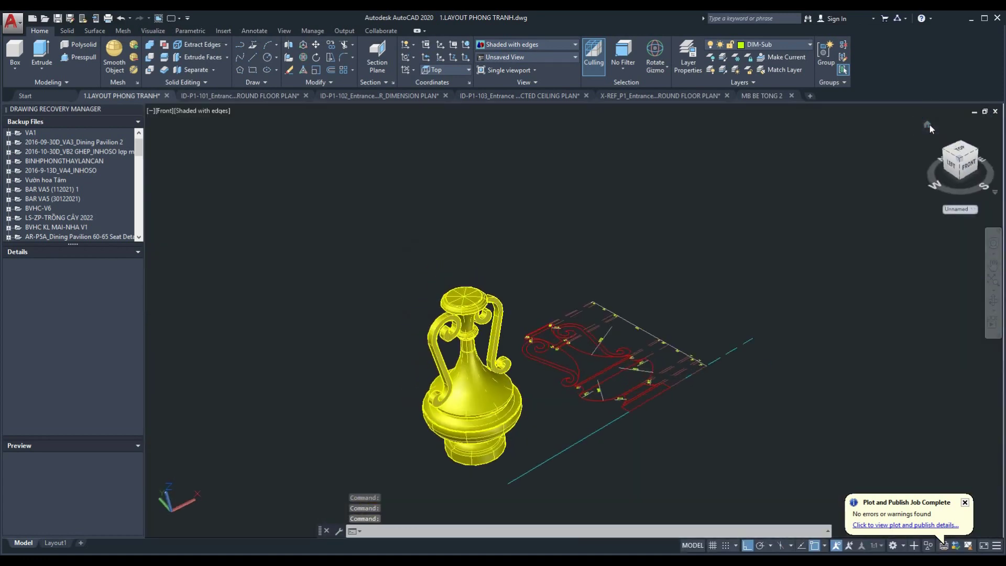
{"action": "middle_click_drag", "start_coordinate": [647, 420], "coordinate": [656, 348], "text": "shift"}
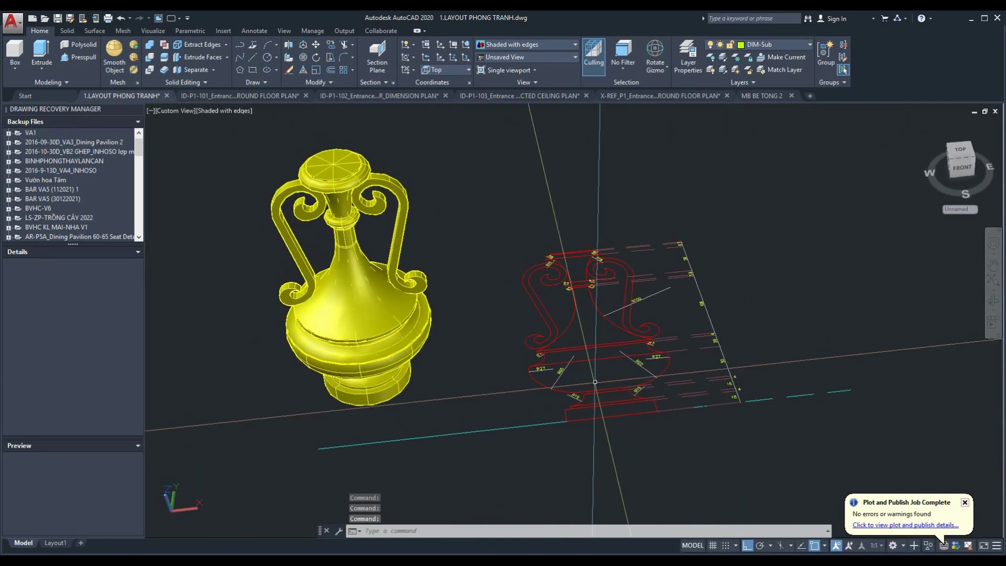
Set the plot area to a window around the vase and its profile
{"action": "key", "text": "ctrl+p"}
{"action": "left_click", "coordinate": [418, 342]}
{"action": "left_click", "coordinate": [319, 163]}
{"action": "left_click", "coordinate": [545, 429]}
Preview and zoom into the windowed plot, then exit without plotting
{"action": "left_click", "coordinate": [330, 414]}
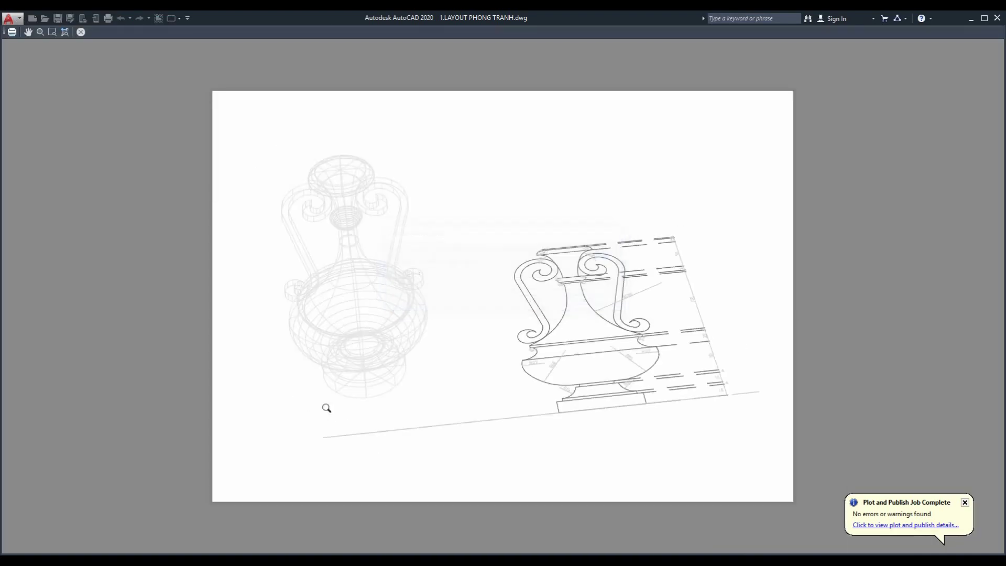
{"action": "left_click_drag", "start_coordinate": [384, 344], "coordinate": [389, 318]}
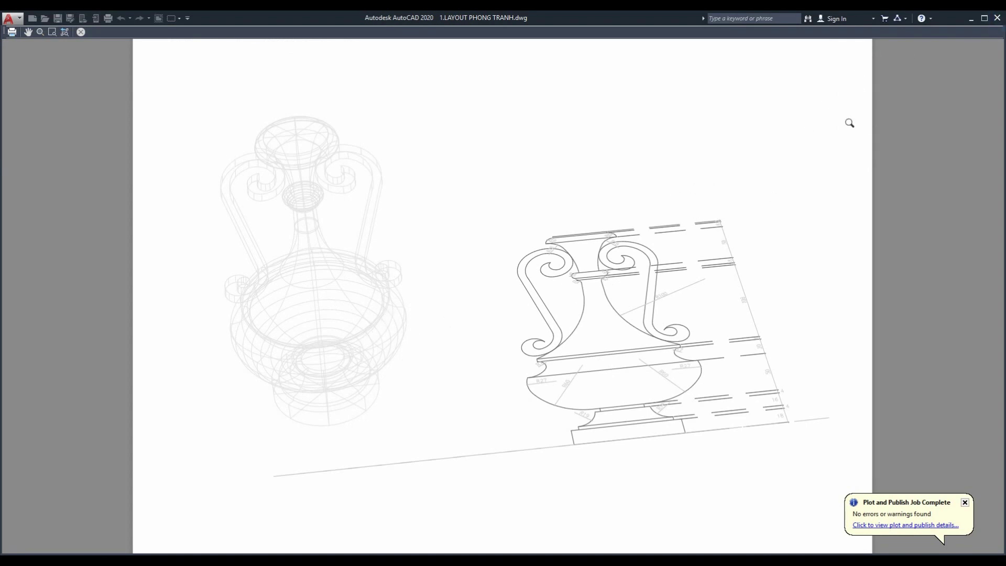
{"action": "left_click", "coordinate": [81, 32]}
{"action": "left_click", "coordinate": [608, 414]}
Select the drawing and turn the ViewCube to a top plan view
{"action": "left_click", "coordinate": [504, 181]}
{"action": "left_click", "coordinate": [754, 450]}
{"action": "left_click", "coordinate": [962, 168]}
{"action": "left_click", "coordinate": [960, 145]}
{"action": "key", "text": "Escape"}
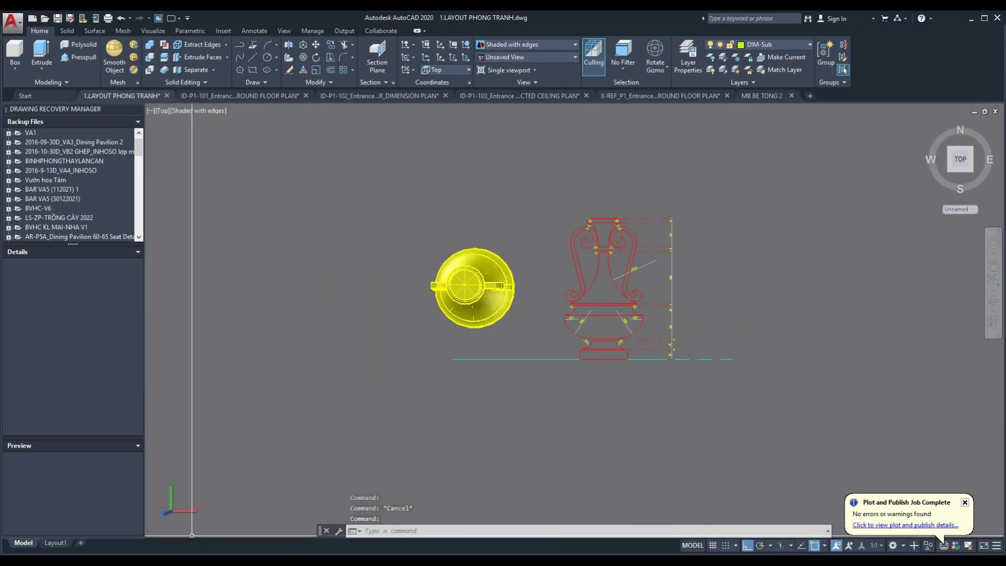
On Layout1, pull the viewport's left edge right so only the red profile shows
{"action": "key", "text": "ctrl+Page_Down"}
{"action": "double_click", "coordinate": [339, 328]}
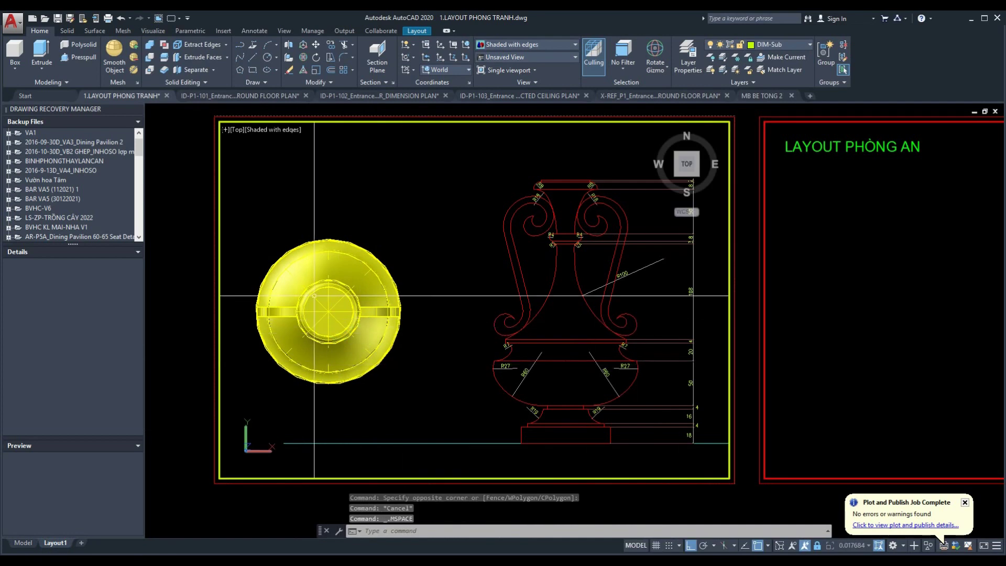
{"action": "double_click", "coordinate": [732, 290]}
{"action": "left_click", "coordinate": [714, 287]}
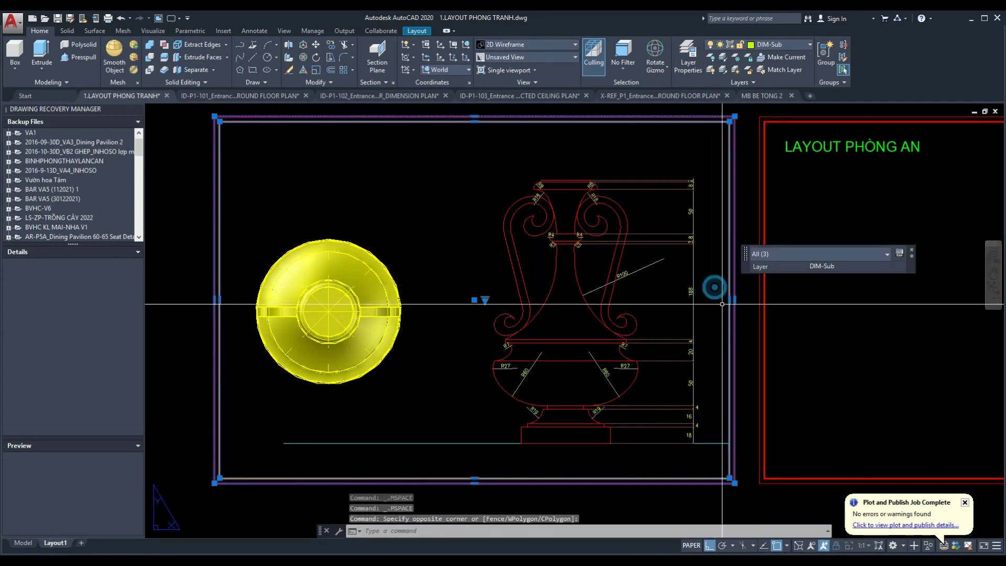
{"action": "left_click", "coordinate": [735, 370]}
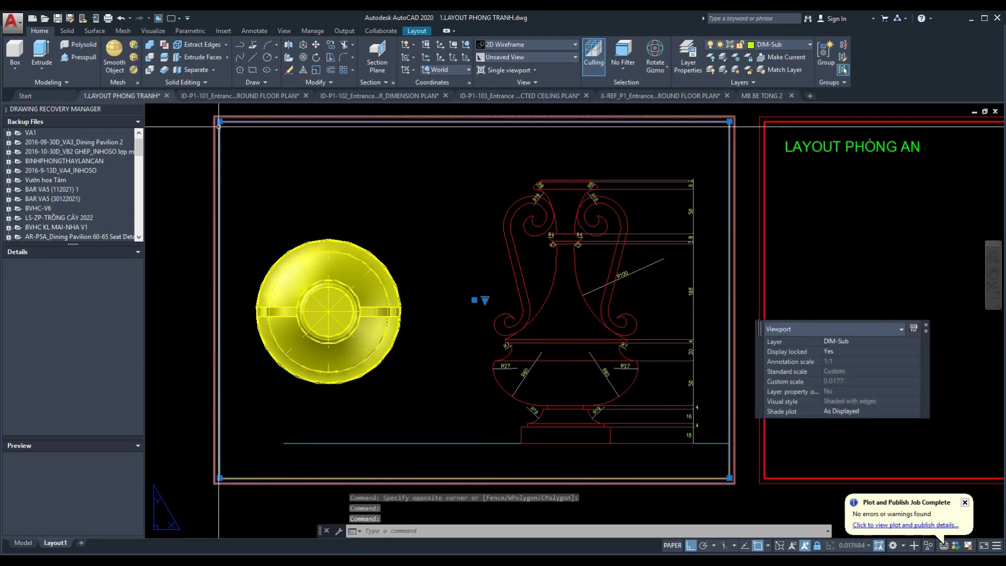
{"action": "left_click", "coordinate": [220, 122]}
{"action": "left_click", "coordinate": [456, 122]}
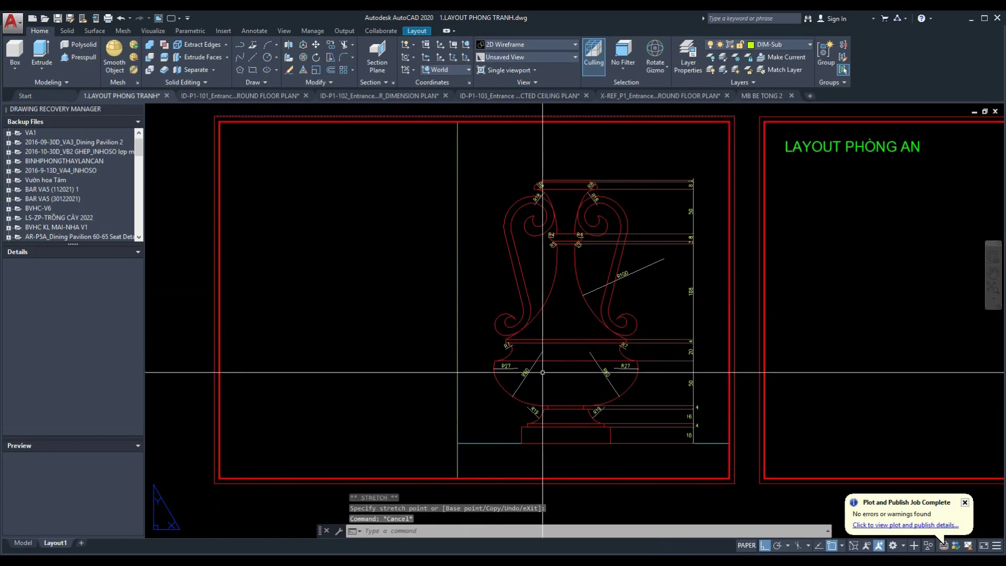
{"action": "left_click", "coordinate": [454, 257]}
Copy the resized viewport to a new position left of the profile
{"action": "key", "text": "Return"}
{"action": "left_click", "coordinate": [729, 121]}
{"action": "left_click", "coordinate": [459, 126]}
{"action": "scroll", "coordinate": [383, 314], "scroll_direction": "down", "scroll_amount": 3}
{"action": "key", "text": "Escape"}
{"action": "scroll", "coordinate": [271, 312], "scroll_direction": "up", "scroll_amount": 3}
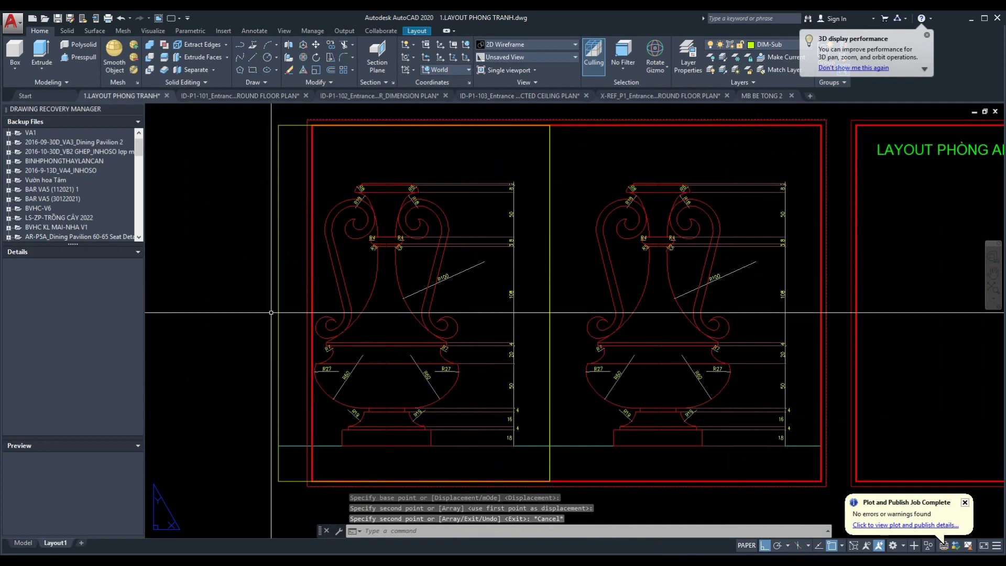
Orbit the new left viewport to show the 3D vase and zoom-window it to fill the view
{"action": "double_click", "coordinate": [450, 347]}
{"action": "mouse_move", "coordinate": [450, 347]}
{"action": "middle_mouse_down", "text": "shift"}
{"action": "mouse_move", "coordinate": [426, 272]}
{"action": "mouse_move", "coordinate": [451, 365]}
{"action": "mouse_move", "coordinate": [409, 262]}
{"action": "middle_mouse_up", "text": "shift"}
{"action": "scroll", "coordinate": [426, 272], "scroll_direction": "up", "scroll_amount": 3}
{"action": "type", "text": "z"}
{"action": "key", "text": "Return"}
{"action": "left_click", "coordinate": [341, 209]}
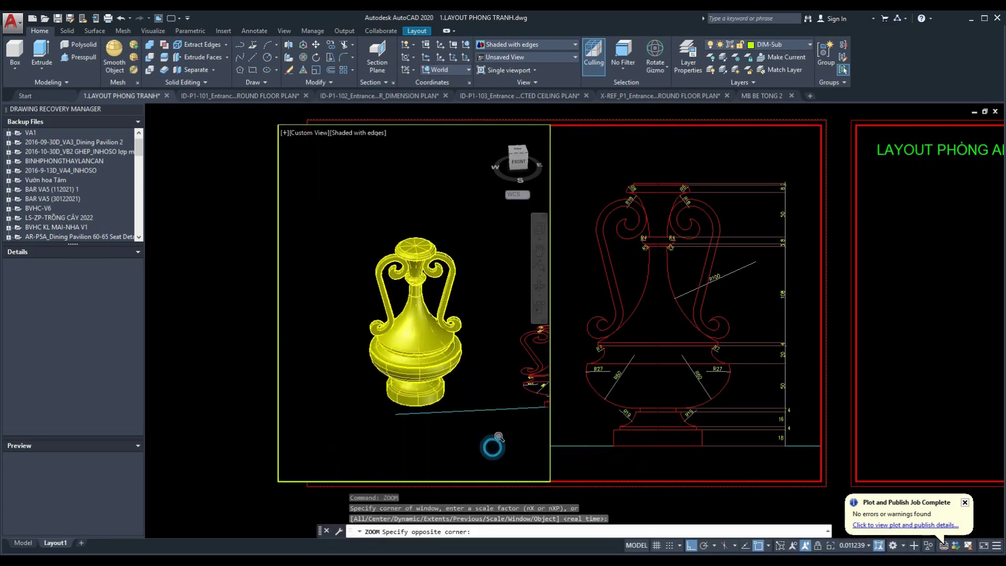
{"action": "left_click", "coordinate": [499, 437]}
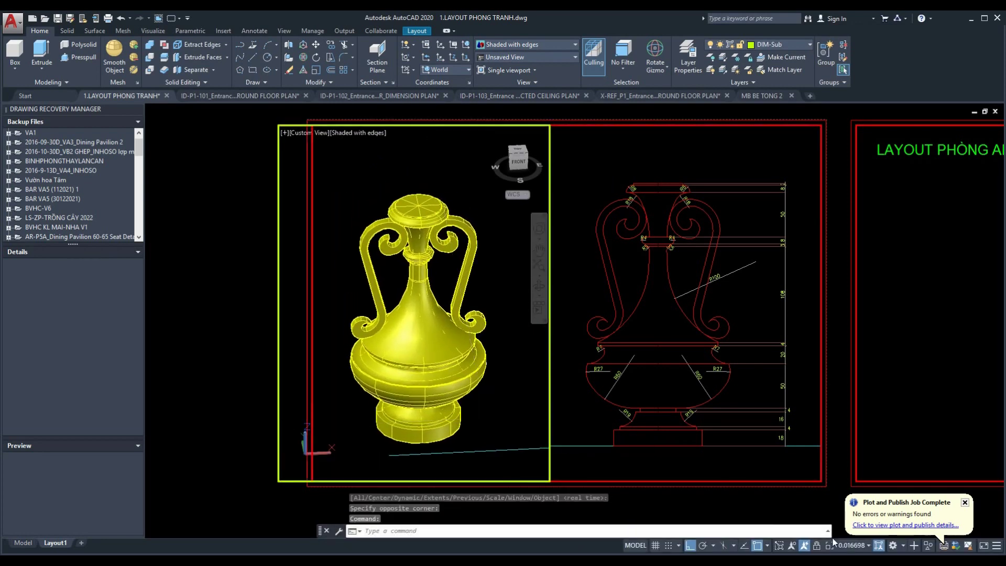
Return to paper space, deselect the left viewport, and go back to model space
{"action": "double_click", "coordinate": [240, 353]}
{"action": "left_click", "coordinate": [260, 328]}
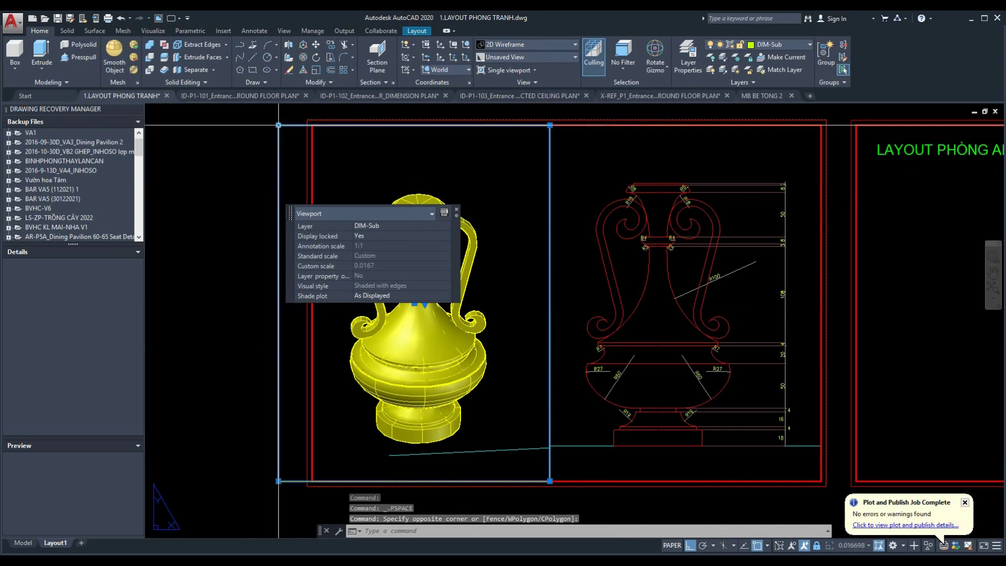
{"action": "left_click", "coordinate": [279, 124]}
{"action": "key", "text": "Escape"}
{"action": "key", "text": "Escape"}
{"action": "left_click", "coordinate": [25, 544]}
{"action": "left_click", "coordinate": [456, 371]}
{"action": "key", "text": "Escape"}
Shorten the cyan center line by moving its left endpoint
{"action": "left_click", "coordinate": [666, 68]}
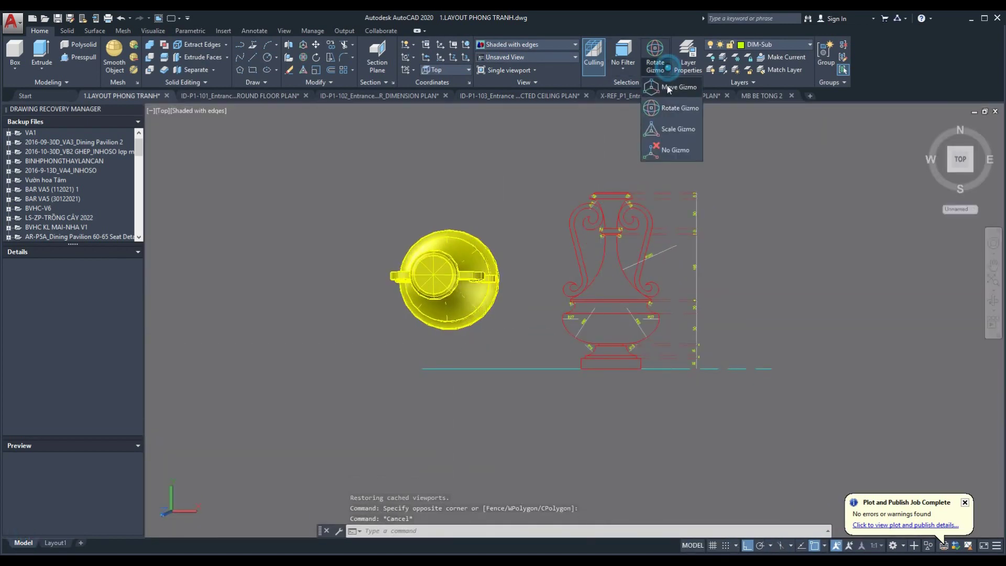
{"action": "left_click", "coordinate": [456, 368]}
{"action": "left_click", "coordinate": [422, 369]}
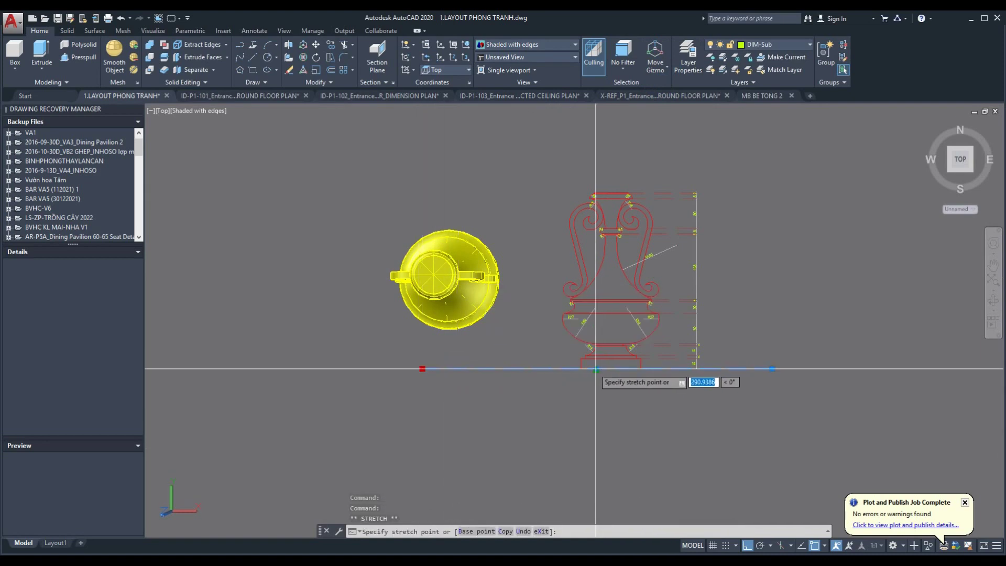
{"action": "left_click", "coordinate": [443, 367]}
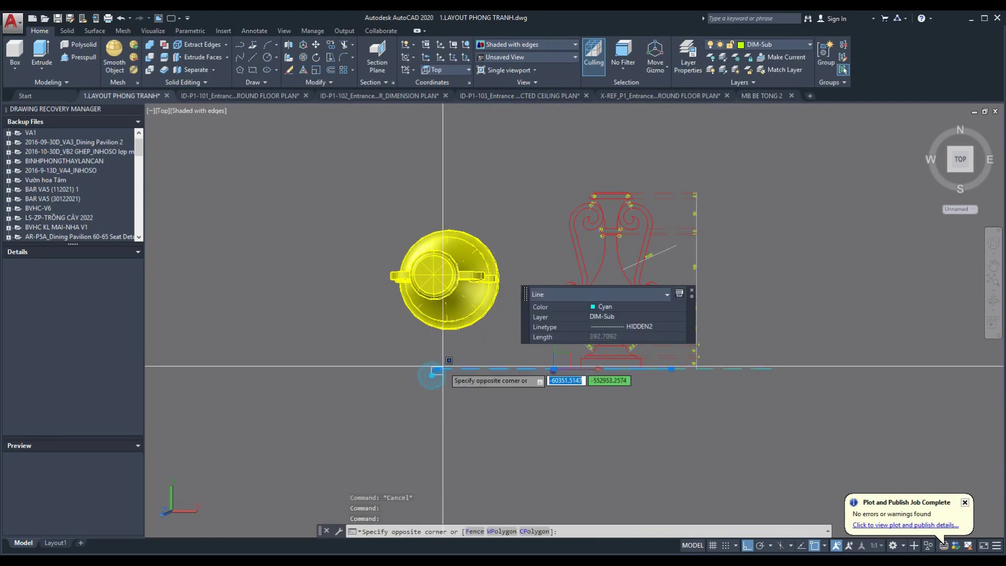
{"action": "left_click", "coordinate": [440, 373]}
{"action": "left_click", "coordinate": [439, 366]}
{"action": "left_click", "coordinate": [554, 369]}
{"action": "key", "text": "Escape"}
Trial-select the dimension column and the vase profile, then clear the selection
{"action": "scroll", "coordinate": [705, 202], "scroll_direction": "up", "scroll_amount": 1}
{"action": "scroll", "coordinate": [705, 202], "scroll_direction": "up", "scroll_amount": 1}
{"action": "left_click", "coordinate": [719, 414]}
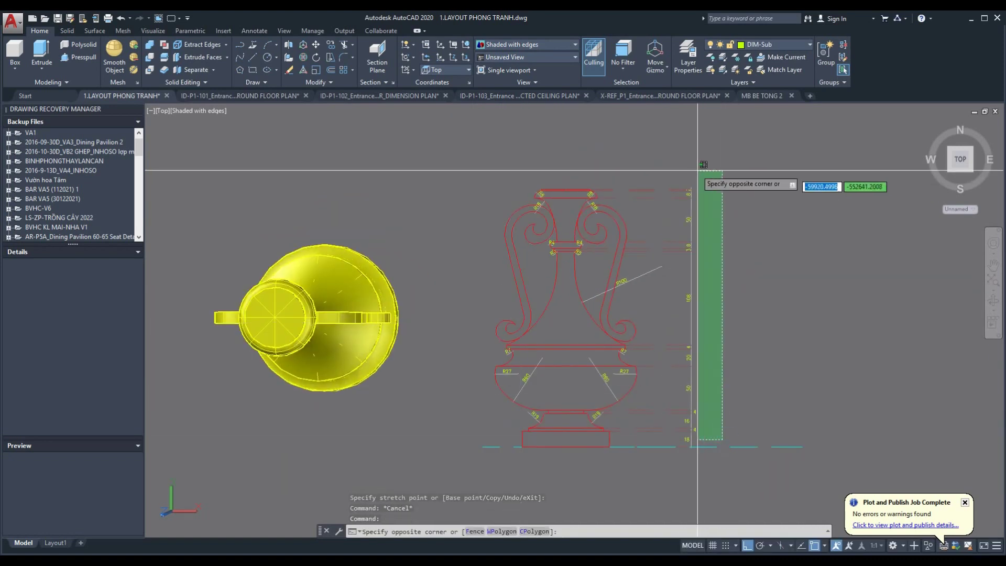
{"action": "left_click", "coordinate": [696, 179]}
{"action": "scroll", "coordinate": [573, 319], "scroll_direction": "up", "scroll_amount": 1}
{"action": "left_click", "coordinate": [490, 389]}
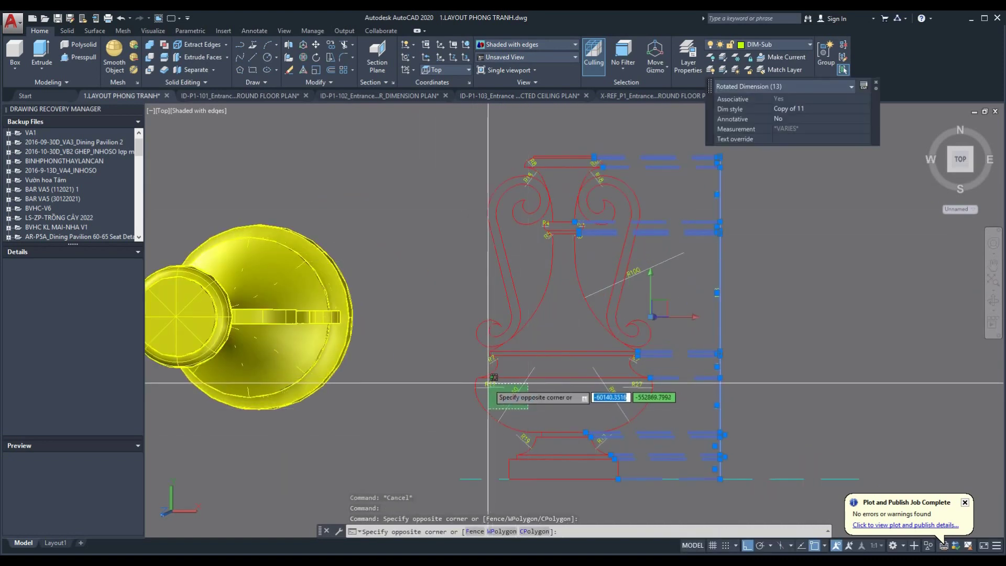
{"action": "scroll", "coordinate": [511, 309], "scroll_direction": "down", "scroll_amount": 1}
{"action": "left_click", "coordinate": [440, 160]}
{"action": "left_click", "coordinate": [749, 467]}
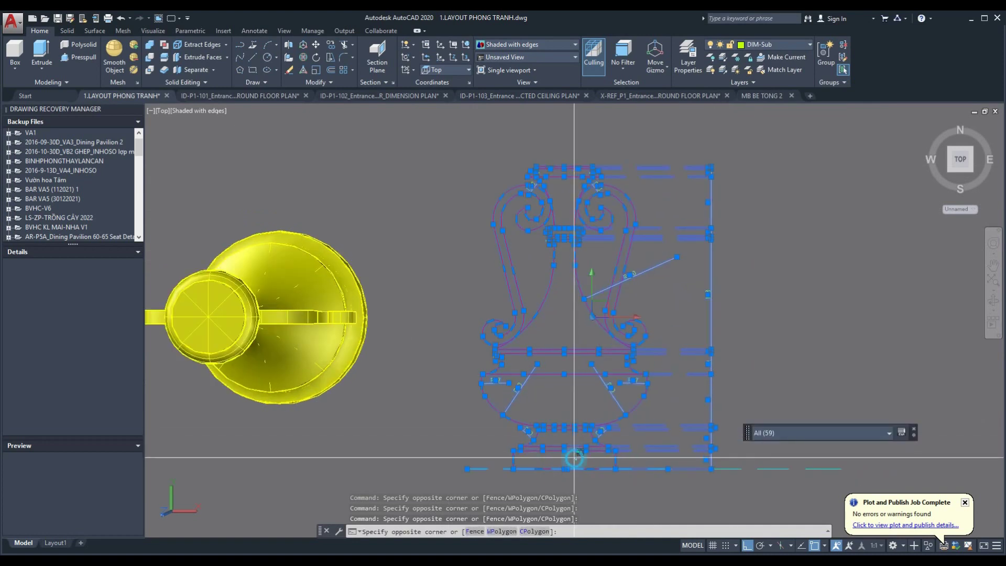
{"action": "left_click", "coordinate": [543, 376], "text": "shift"}
{"action": "left_click", "coordinate": [573, 419], "text": "shift"}
{"action": "left_click", "coordinate": [615, 419], "text": "shift"}
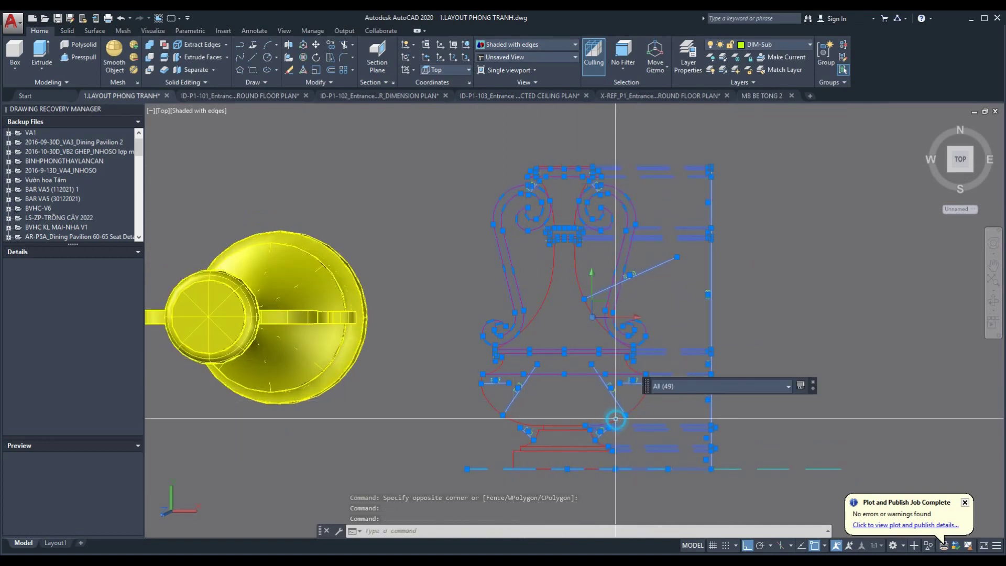
{"action": "key", "text": "Escape"}
{"action": "key", "text": "Escape"}
Select the column of dimensions and check the layer list without changing layers
{"action": "scroll", "coordinate": [576, 320], "scroll_direction": "up", "scroll_amount": 1}
{"action": "left_click", "coordinate": [648, 263]}
{"action": "key", "text": "Escape"}
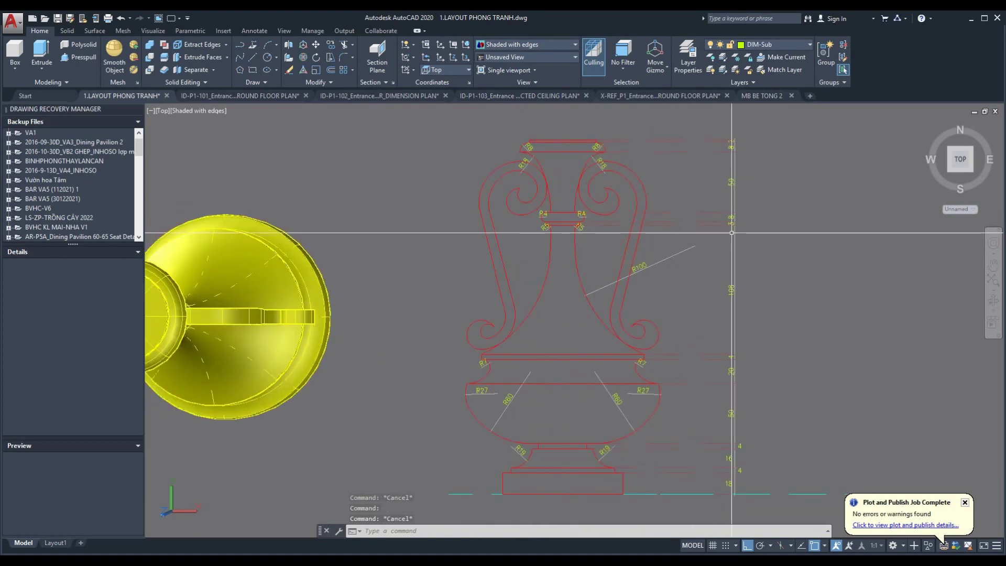
{"action": "scroll", "coordinate": [573, 320], "scroll_direction": "down", "scroll_amount": 2}
{"action": "left_click", "coordinate": [712, 440]}
{"action": "left_click", "coordinate": [690, 173]}
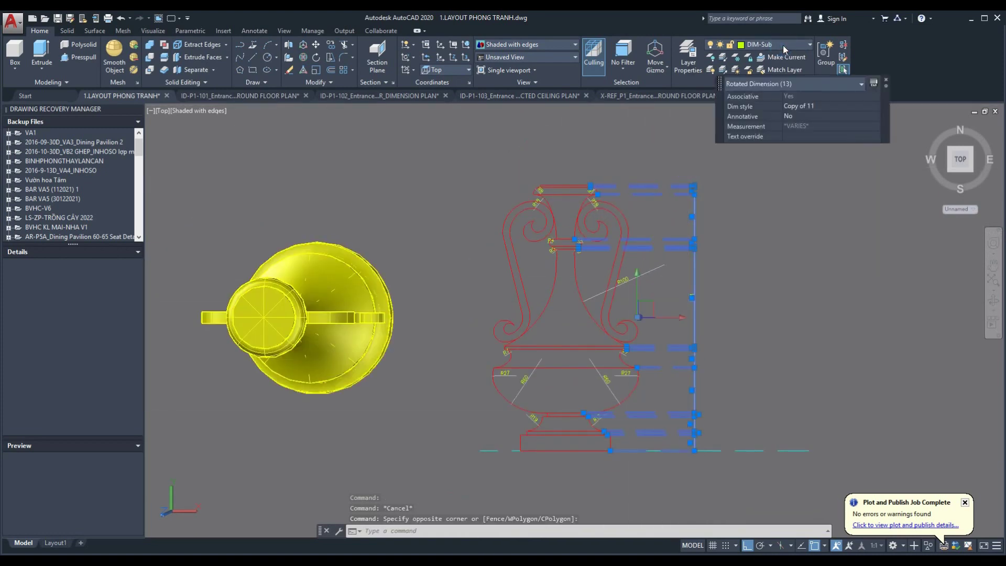
{"action": "left_click", "coordinate": [726, 46]}
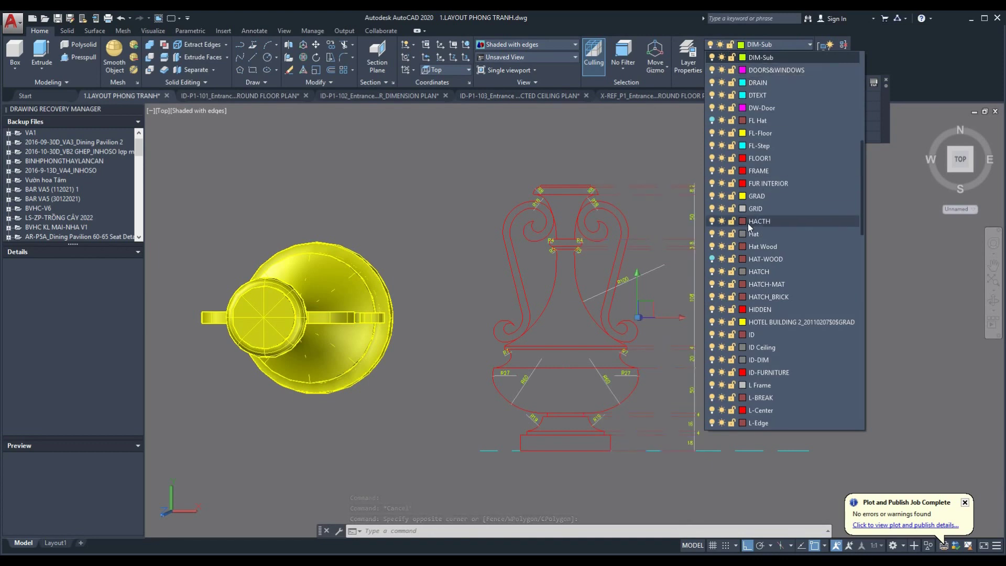
{"action": "scroll", "coordinate": [753, 358], "scroll_direction": "up", "scroll_amount": 5}
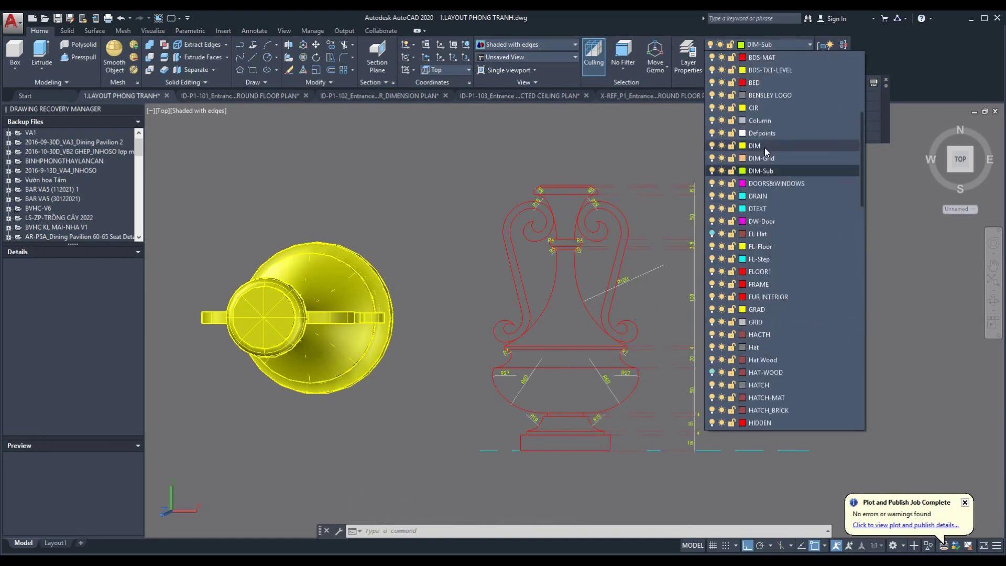
{"action": "scroll", "coordinate": [765, 147], "scroll_direction": "up", "scroll_amount": 5}
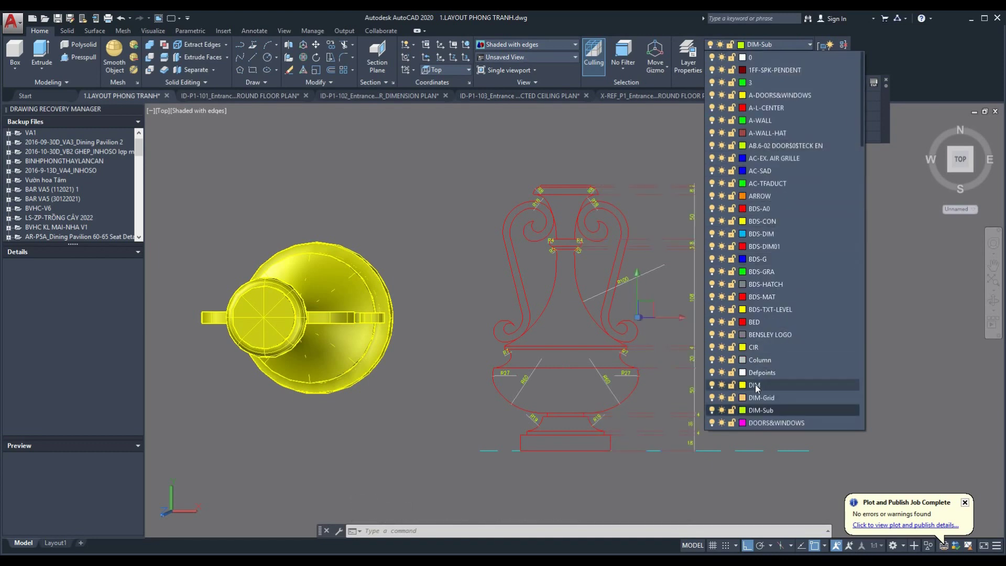
{"action": "left_click", "coordinate": [756, 451]}
Check the vase profile and top-right vertical dimension, then bring up the Layout1 sheet
{"action": "left_click", "coordinate": [472, 157]}
{"action": "key", "text": "Escape"}
{"action": "scroll", "coordinate": [669, 259], "scroll_direction": "up", "scroll_amount": 2}
{"action": "scroll", "coordinate": [663, 250], "scroll_direction": "up", "scroll_amount": 2}
{"action": "scroll", "coordinate": [663, 250], "scroll_direction": "up", "scroll_amount": 1}
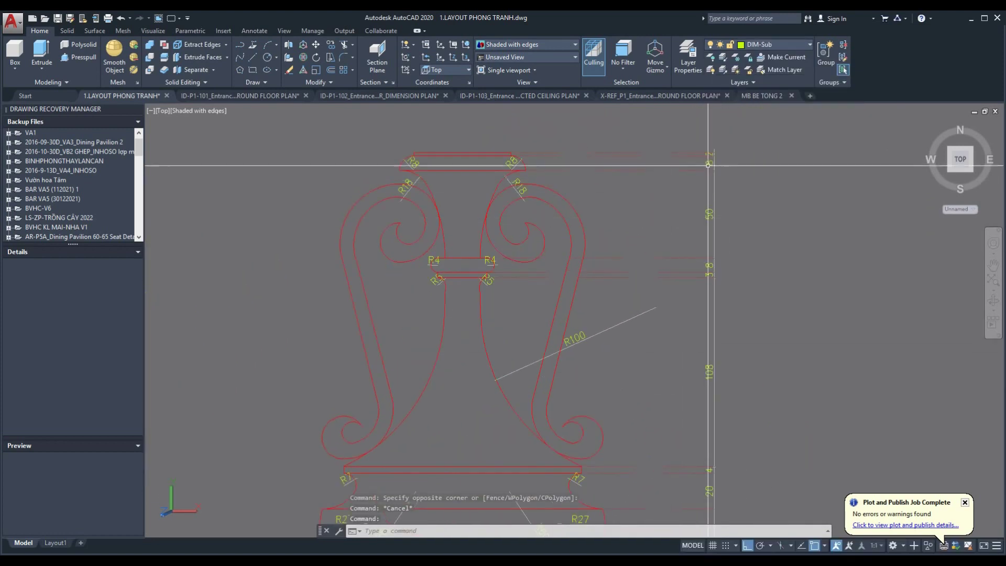
{"action": "left_click", "coordinate": [707, 166]}
{"action": "key", "text": "Escape"}
{"action": "scroll", "coordinate": [578, 297], "scroll_direction": "down", "scroll_amount": 5}
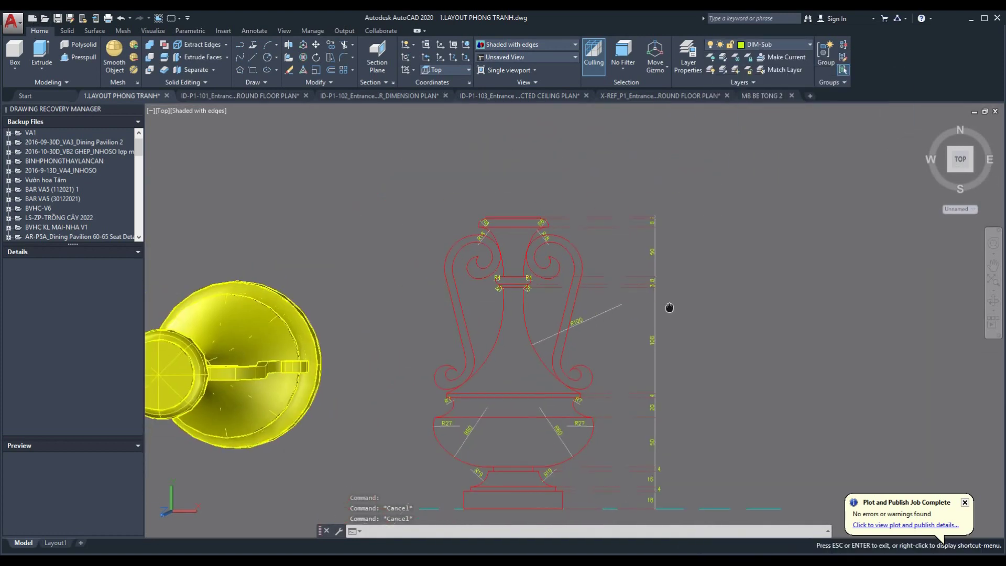
{"action": "left_click", "coordinate": [55, 543]}
Crossing-select the LAYOUT PHÒNG AN sheet and delete it
{"action": "scroll", "coordinate": [406, 356], "scroll_direction": "down", "scroll_amount": 3}
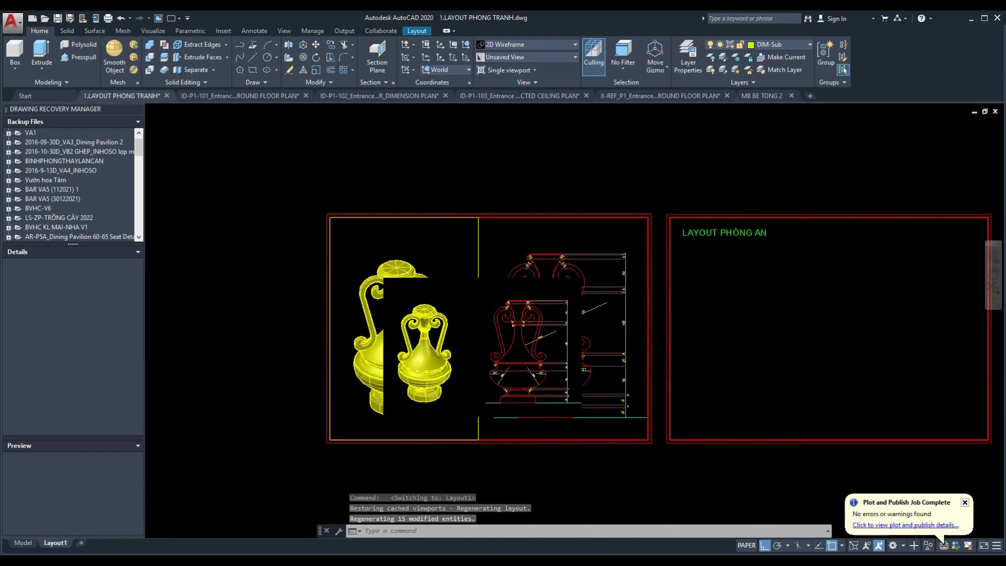
{"action": "left_click", "coordinate": [930, 425]}
{"action": "left_click", "coordinate": [628, 265]}
{"action": "key", "text": "Delete"}
Orbit the 3D vase in the left viewport to a slightly different angle
{"action": "scroll", "coordinate": [494, 389], "scroll_direction": "up", "scroll_amount": 3}
{"action": "scroll", "coordinate": [494, 388], "scroll_direction": "up", "scroll_amount": 2}
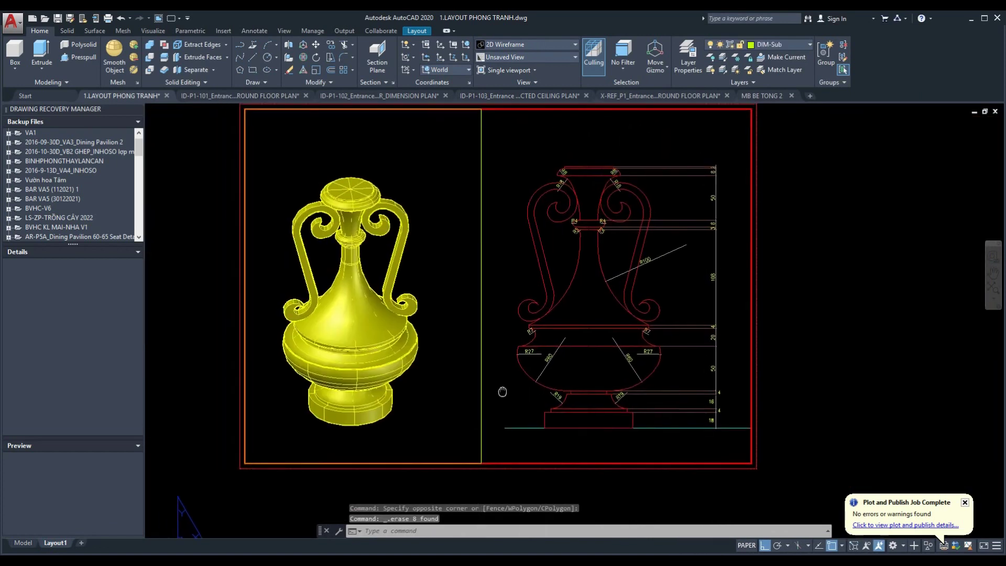
{"action": "double_click", "coordinate": [383, 401]}
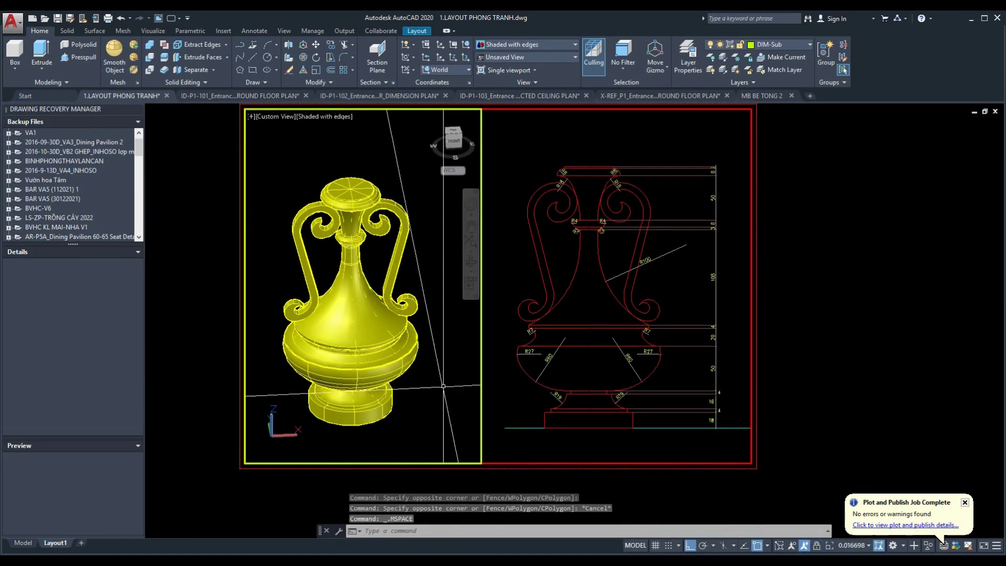
{"action": "middle_click_drag", "start_coordinate": [443, 386], "coordinate": [419, 388], "text": "shift"}
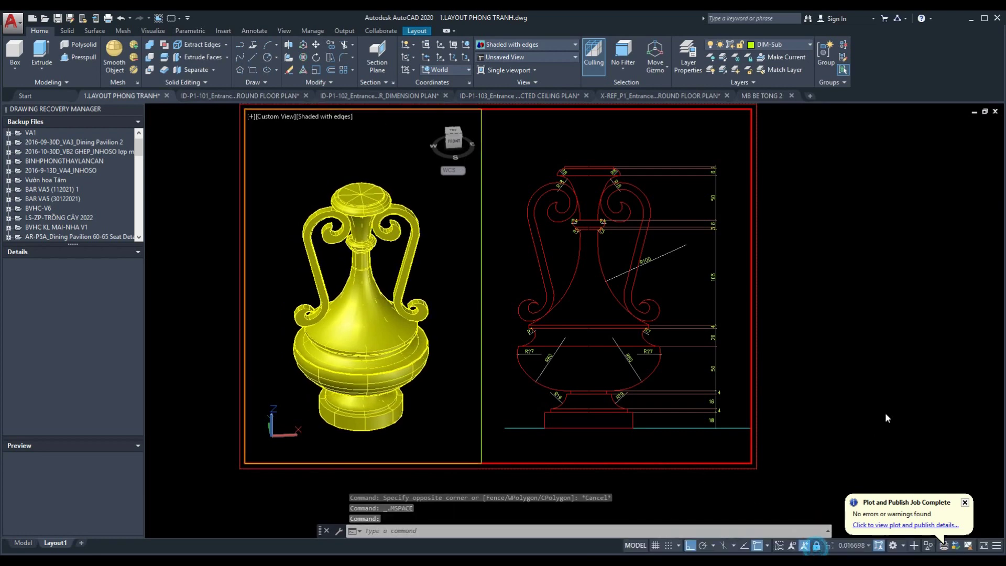
{"action": "scroll", "coordinate": [886, 418], "scroll_direction": "up", "scroll_amount": 3}
{"action": "scroll", "coordinate": [779, 375], "scroll_direction": "down", "scroll_amount": 4}
{"action": "scroll", "coordinate": [779, 375], "scroll_direction": "down", "scroll_amount": 2}
{"action": "double_click", "coordinate": [766, 382]}
{"action": "key", "text": "ctrl+p"}
Set the plot area to a window around the sheet and preview it
{"action": "left_click", "coordinate": [348, 353]}
{"action": "left_click", "coordinate": [348, 387]}
{"action": "left_click", "coordinate": [427, 219]}
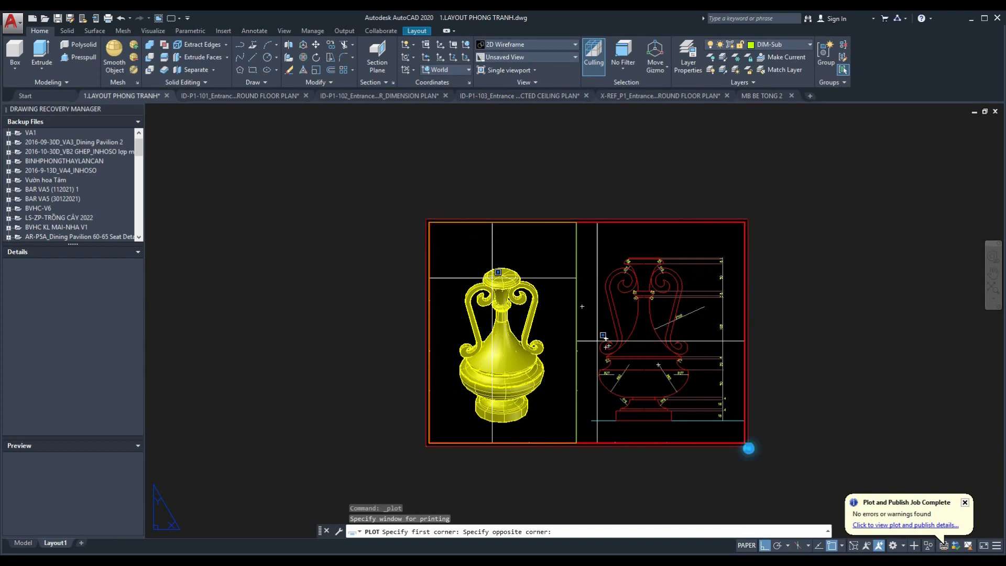
{"action": "left_click", "coordinate": [748, 448]}
{"action": "left_click", "coordinate": [320, 416]}
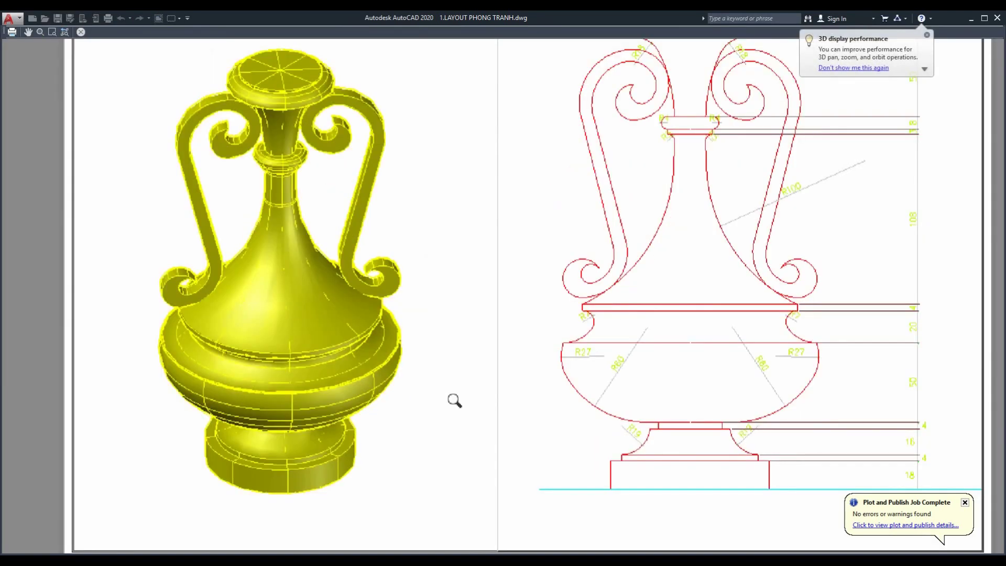
{"action": "scroll", "coordinate": [454, 400], "scroll_direction": "down", "scroll_amount": 2}
{"action": "left_click", "coordinate": [81, 32]}
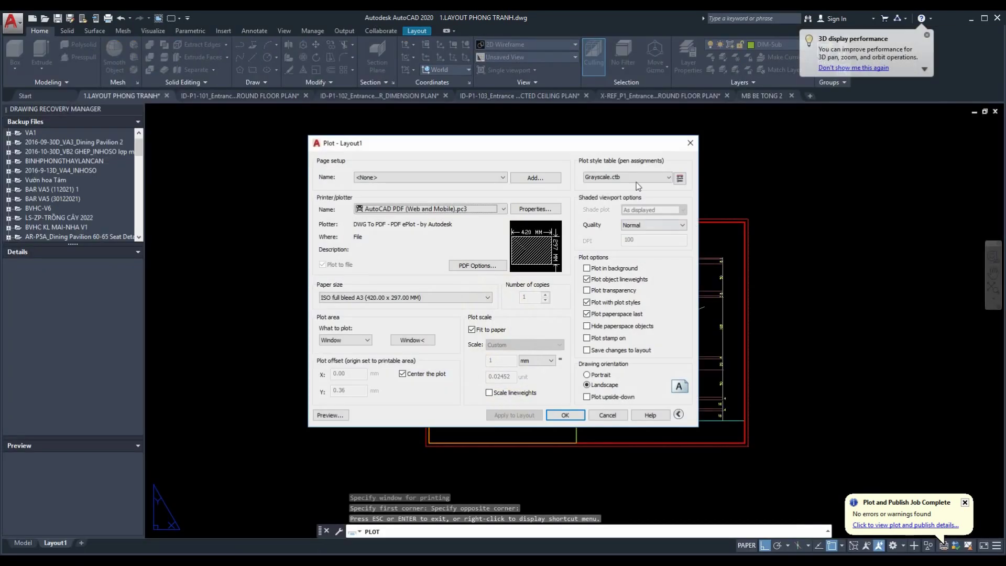
Set the plot style table to Acad14-16-17.ctb and preview the result
{"action": "left_click", "coordinate": [636, 177]}
{"action": "left_click", "coordinate": [618, 232]}
{"action": "left_click", "coordinate": [328, 415]}
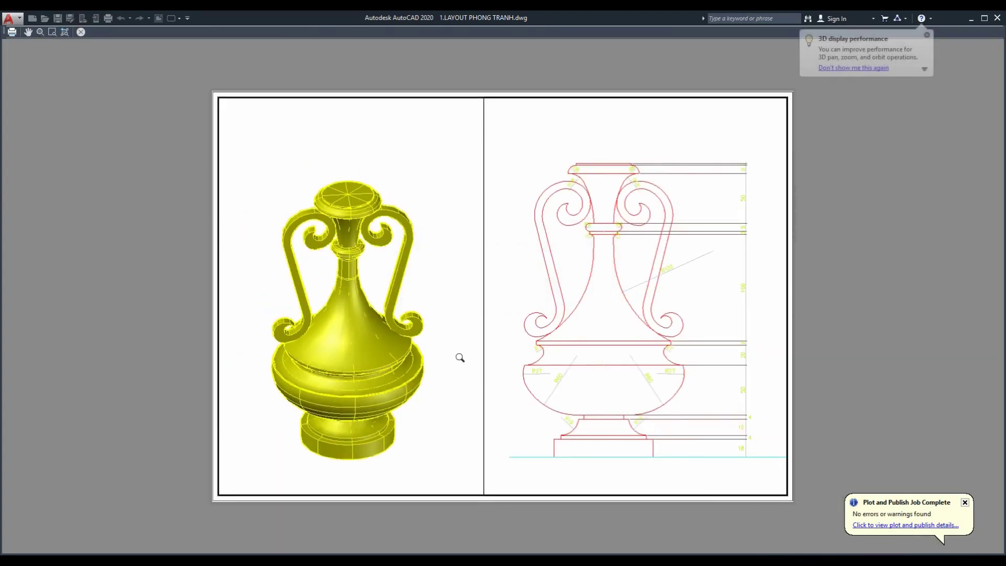
{"action": "left_click", "coordinate": [81, 31]}
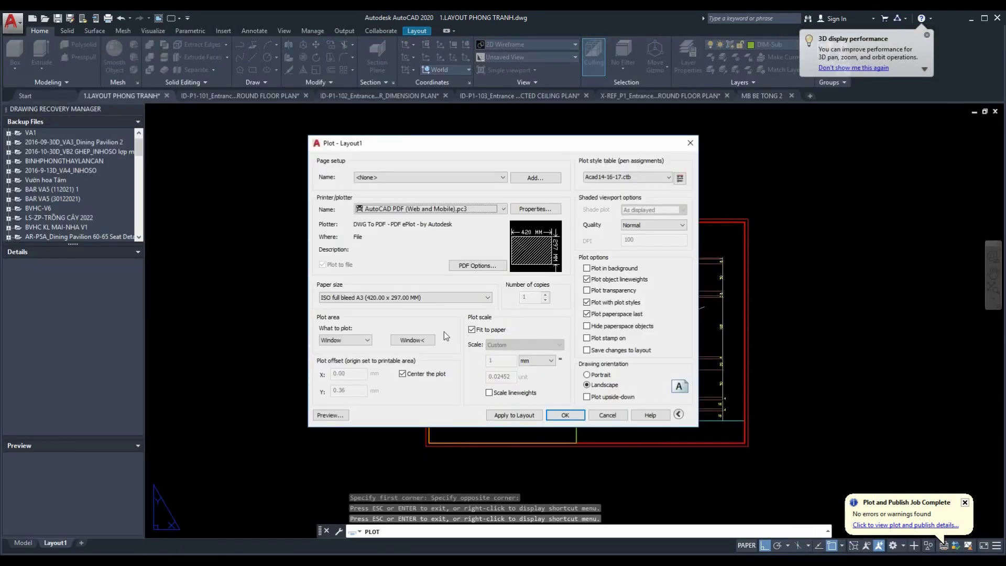
Re-pick the plot window around the sheet, preview again, and dismiss the plot settings
{"action": "left_click", "coordinate": [444, 331]}
{"action": "left_click", "coordinate": [426, 219]}
{"action": "scroll", "coordinate": [747, 440], "scroll_direction": "up", "scroll_amount": 2}
{"action": "left_click", "coordinate": [747, 439]}
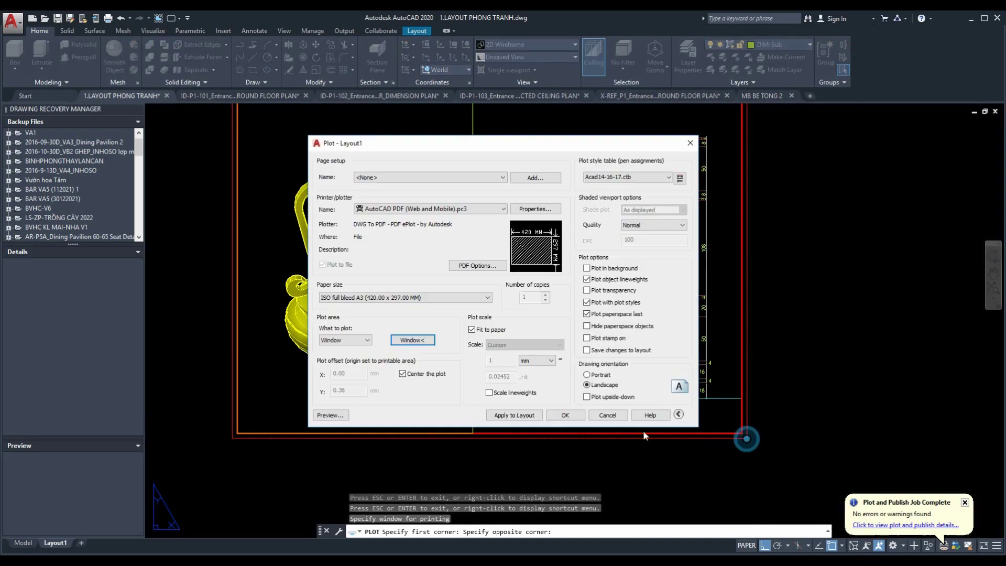
{"action": "left_click", "coordinate": [337, 415]}
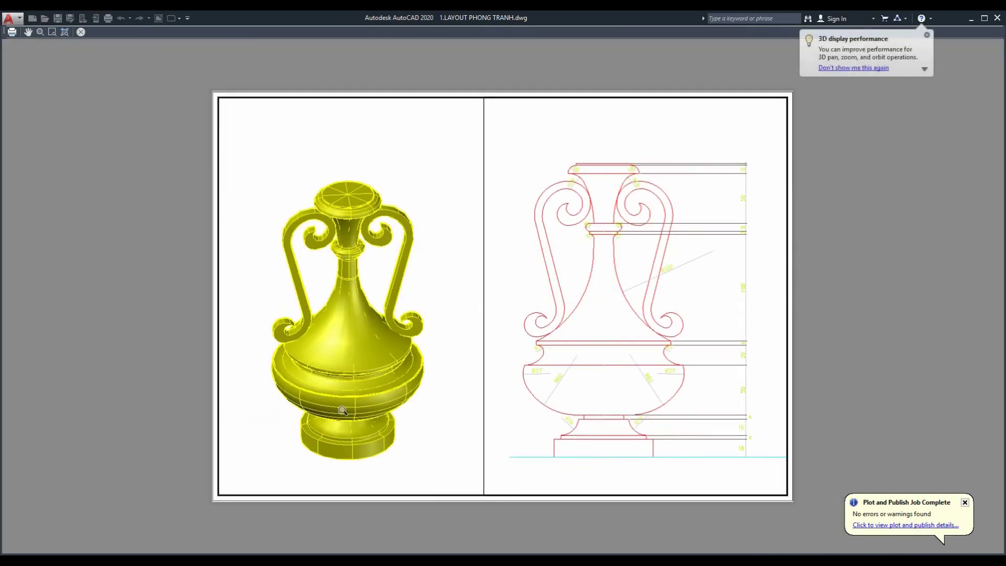
{"action": "scroll", "coordinate": [321, 244], "scroll_direction": "up", "scroll_amount": 3}
{"action": "scroll", "coordinate": [321, 244], "scroll_direction": "down", "scroll_amount": 3}
{"action": "scroll", "coordinate": [345, 346], "scroll_direction": "down", "scroll_amount": 2}
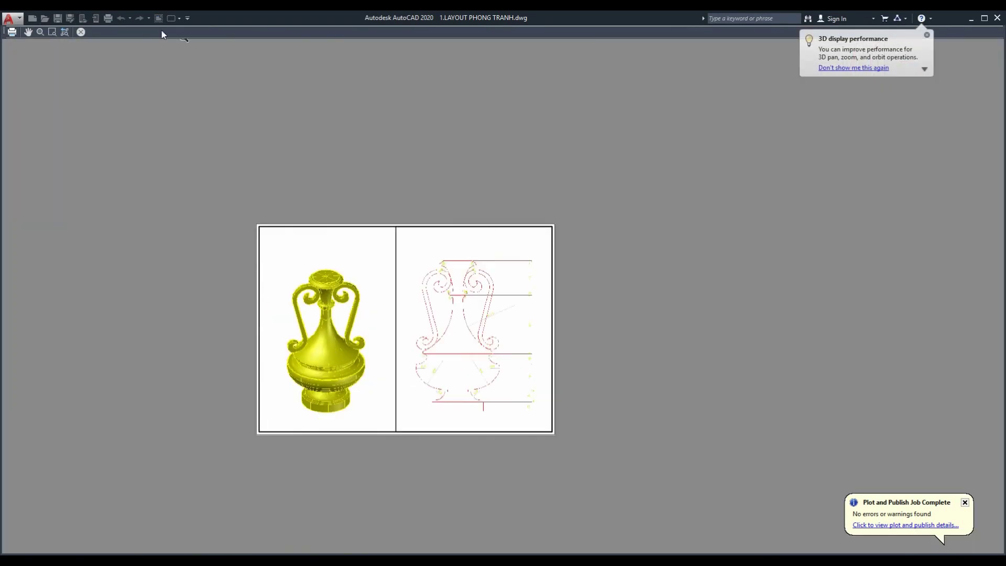
{"action": "left_click", "coordinate": [81, 31]}
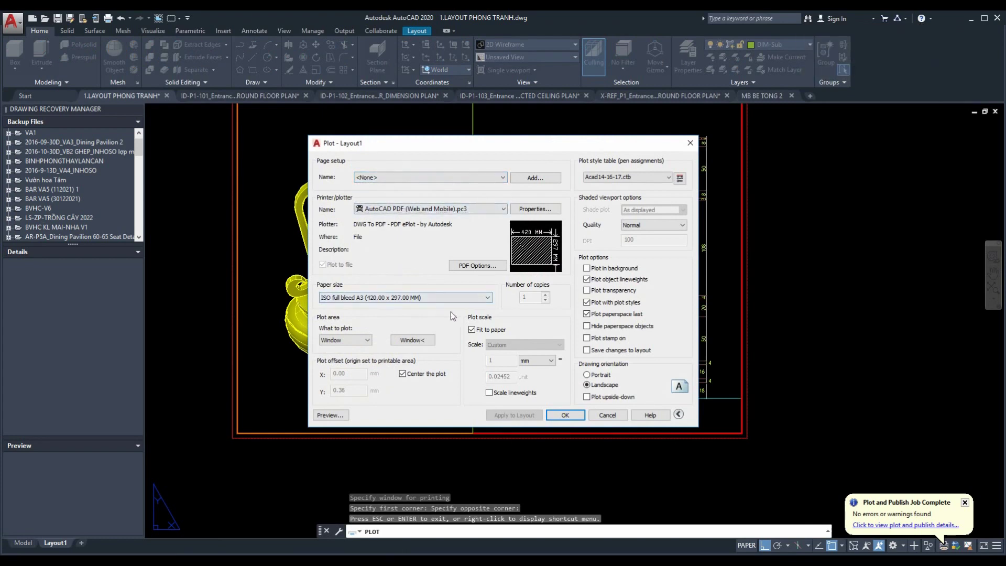
{"action": "left_click", "coordinate": [607, 415]}
Set the left viewport's visual style to Shaded, without edge lines
{"action": "double_click", "coordinate": [381, 320]}
{"action": "left_click", "coordinate": [325, 113]}
{"action": "left_click", "coordinate": [367, 191]}
{"action": "scroll", "coordinate": [461, 325], "scroll_direction": "down", "scroll_amount": 2}
{"action": "double_click", "coordinate": [715, 373]}
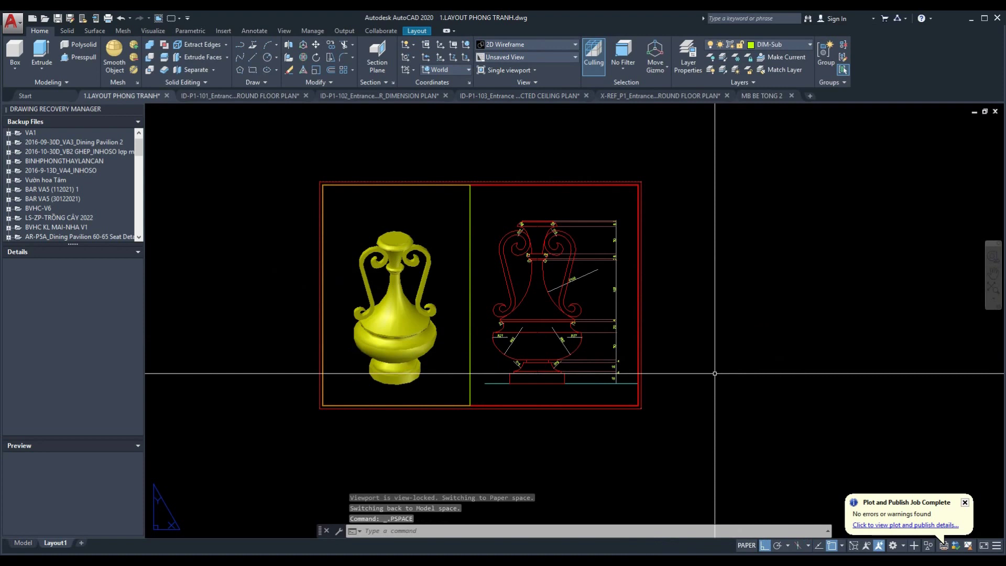
{"action": "scroll", "coordinate": [681, 367], "scroll_direction": "up", "scroll_amount": 3}
{"action": "middle_click_drag", "start_coordinate": [640, 355], "coordinate": [827, 387]}
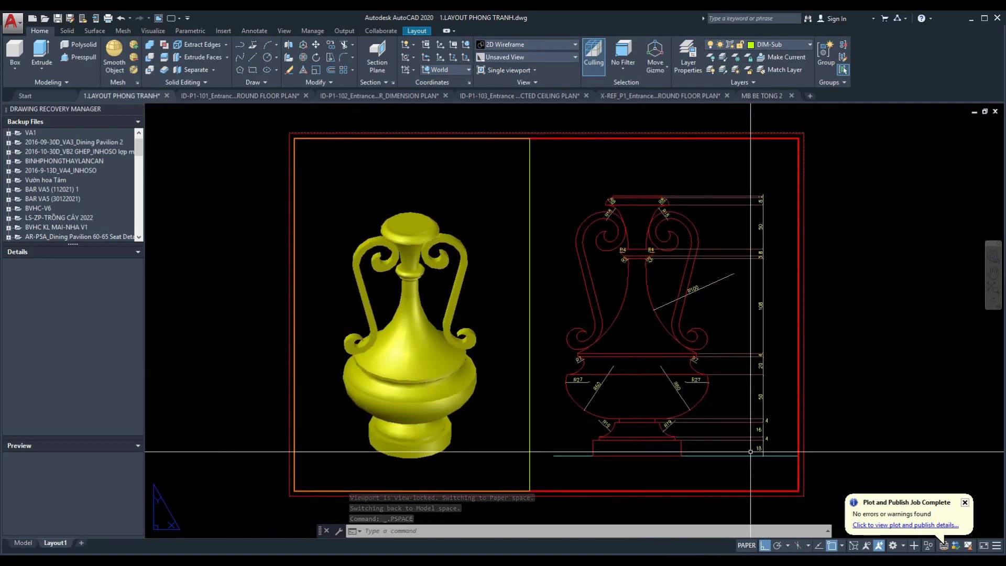
Switch the workspace to Drafting & Annotation
{"action": "double_click", "coordinate": [751, 451]}
{"action": "left_click", "coordinate": [712, 195]}
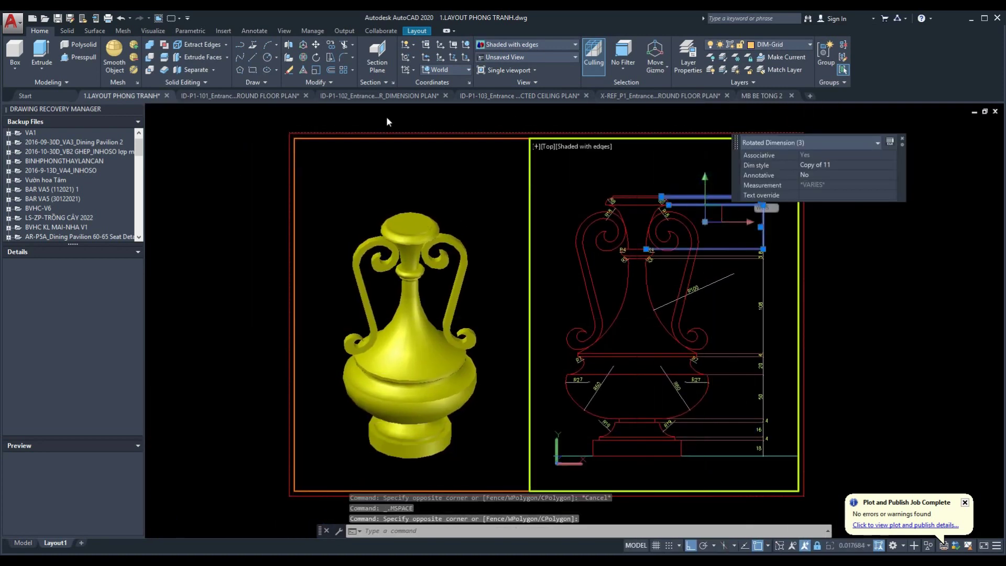
{"action": "left_click", "coordinate": [891, 545]}
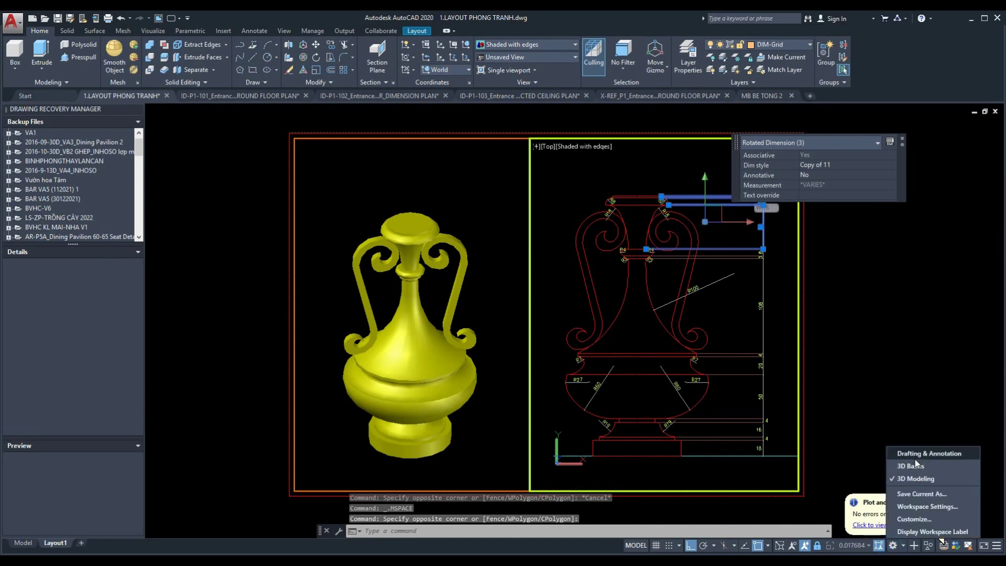
{"action": "left_click", "coordinate": [915, 460]}
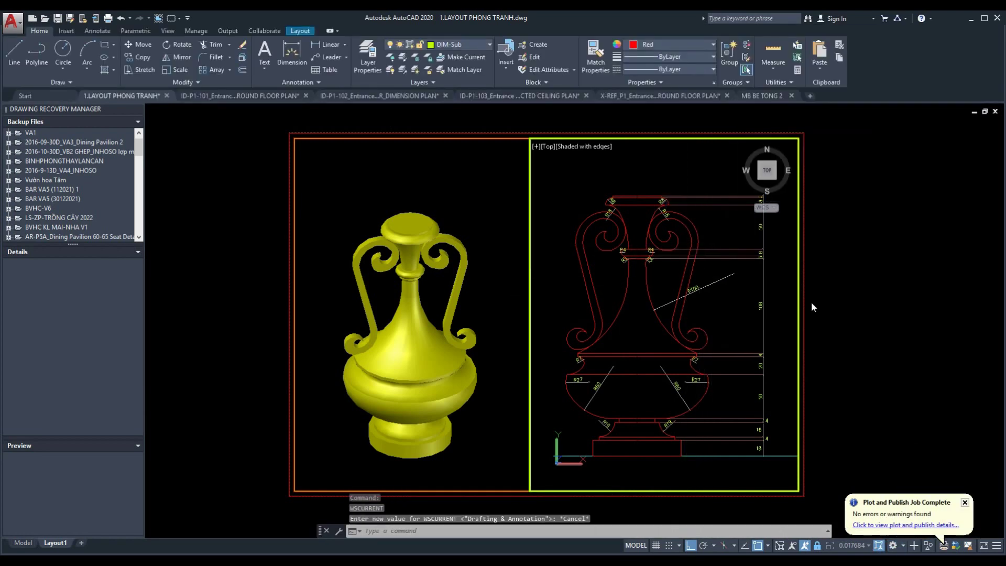
{"action": "double_click", "coordinate": [811, 307]}
Preview the plot of a window enclosing the whole sheet, then close the plot settings
{"action": "key", "text": "ctrl+p"}
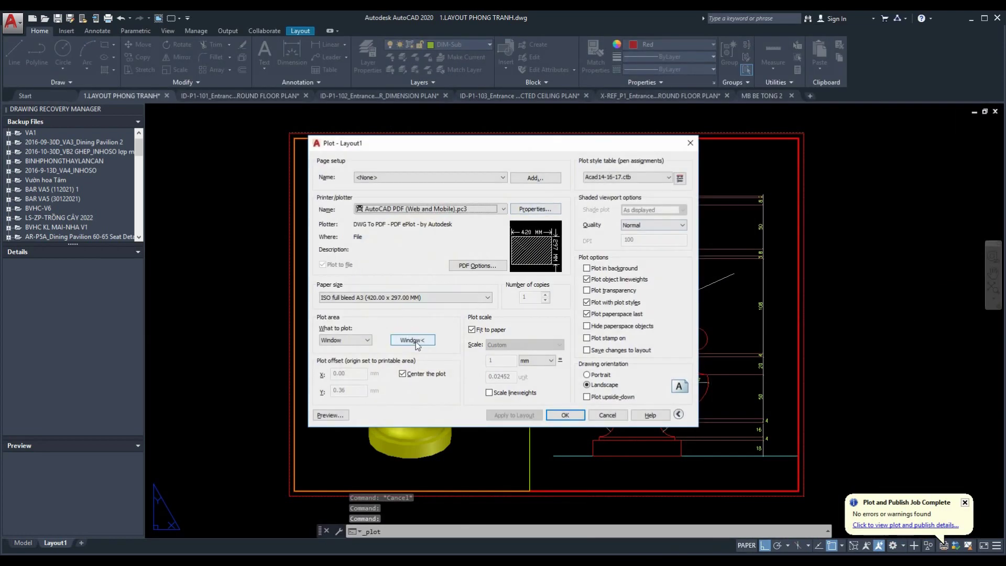
{"action": "left_click", "coordinate": [412, 340]}
{"action": "left_click", "coordinate": [290, 135]}
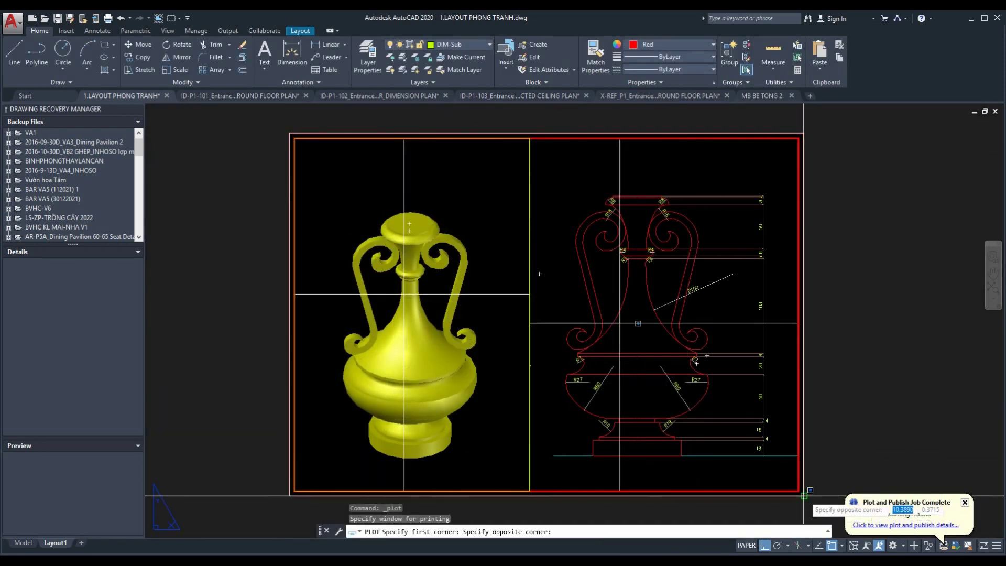
{"action": "left_click", "coordinate": [810, 490]}
{"action": "left_click", "coordinate": [325, 424]}
{"action": "scroll", "coordinate": [416, 376], "scroll_direction": "down", "scroll_amount": 2}
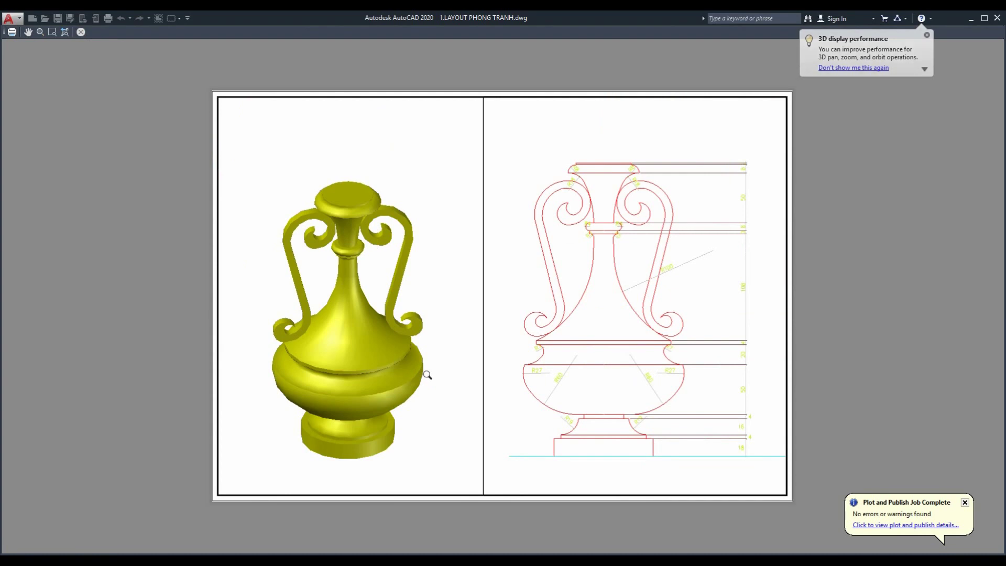
{"action": "key", "text": "Escape"}
{"action": "left_click", "coordinate": [605, 420]}
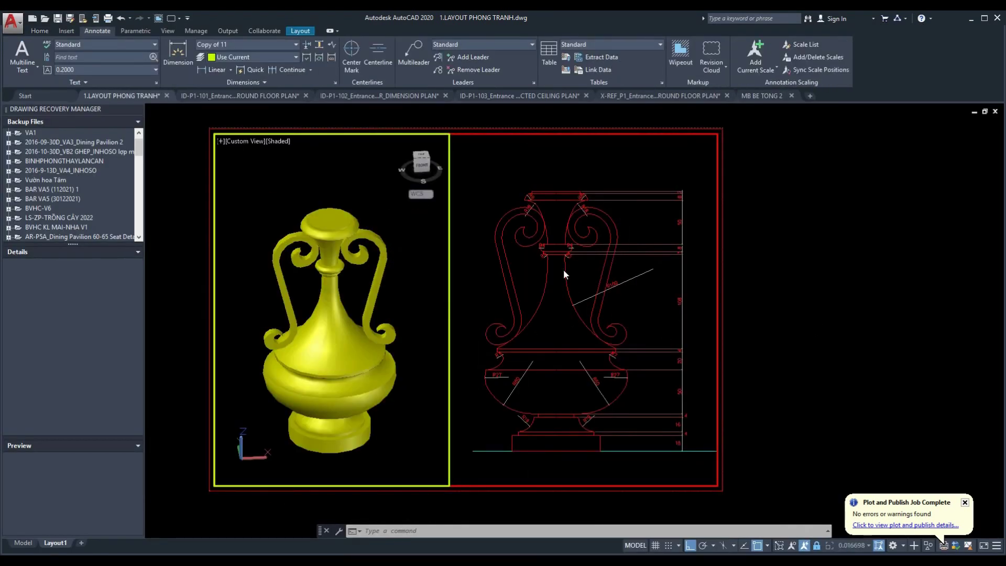
Select the red profile and 3D vase solid, and adjust the vase's revolution angle
{"action": "left_click", "coordinate": [565, 273]}
{"action": "left_click", "coordinate": [571, 280]}
{"action": "left_click", "coordinate": [488, 283]}
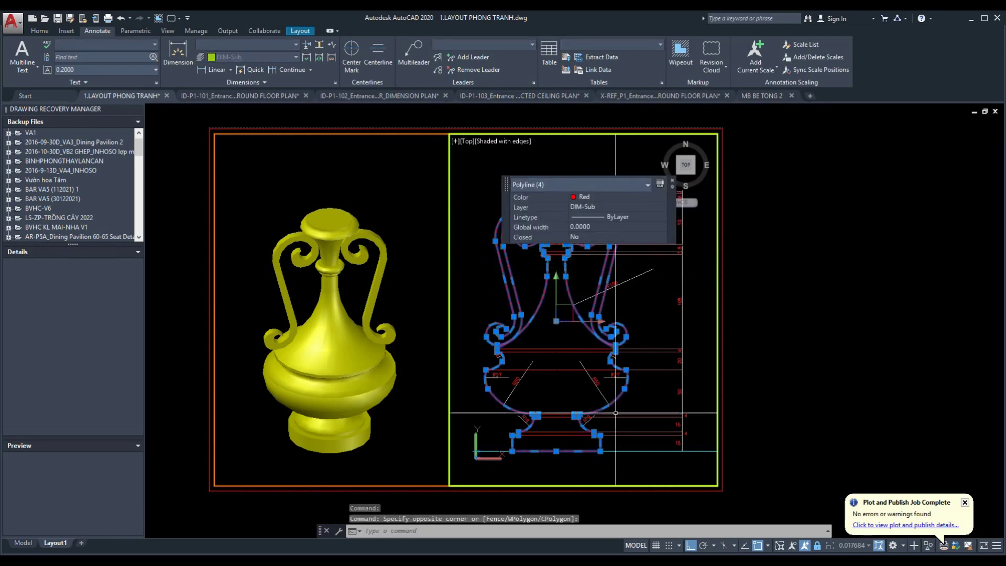
{"action": "key", "text": "Escape"}
{"action": "left_click", "coordinate": [334, 344]}
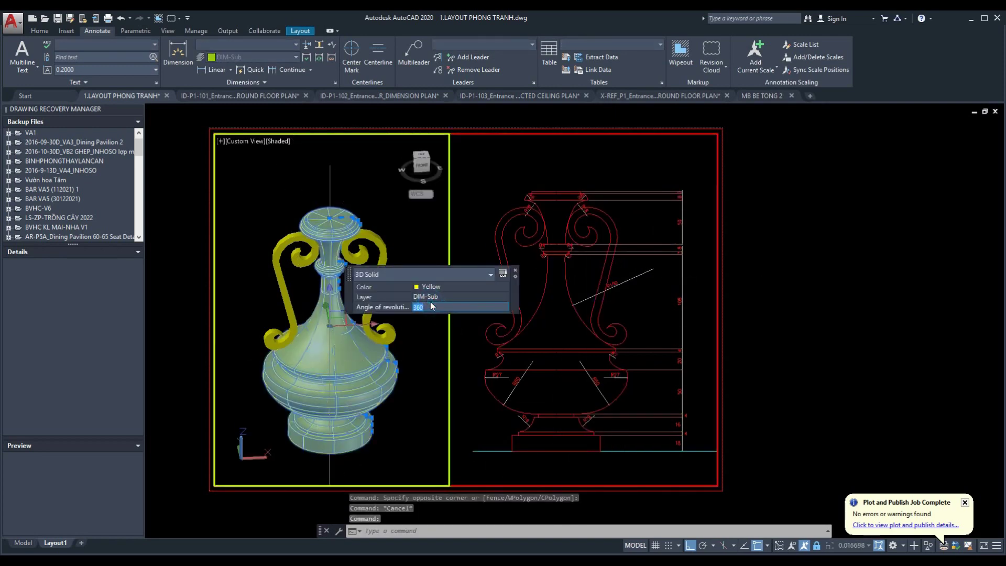
{"action": "type", "text": "0"}
{"action": "key", "text": "Return"}
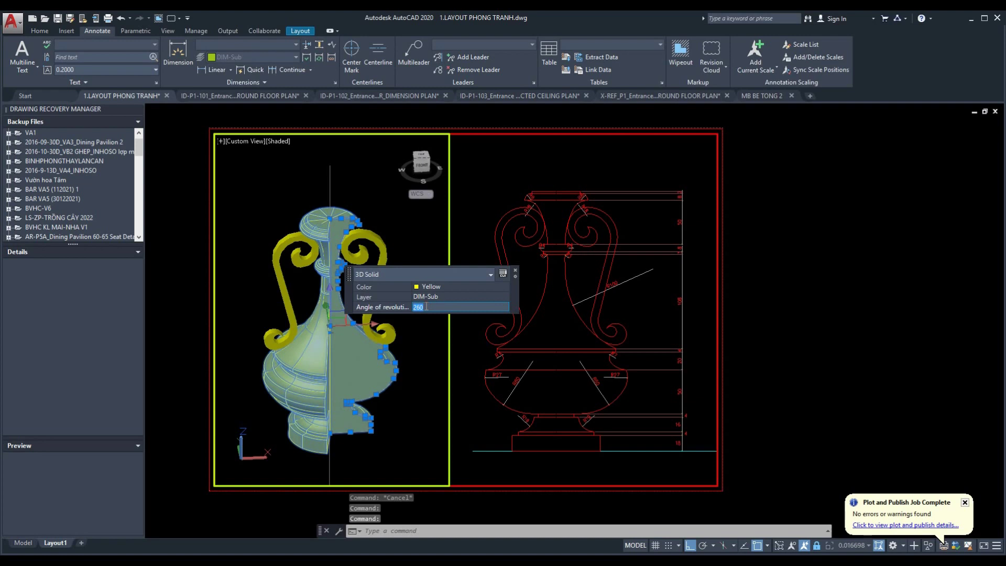
{"action": "key", "text": "Return"}
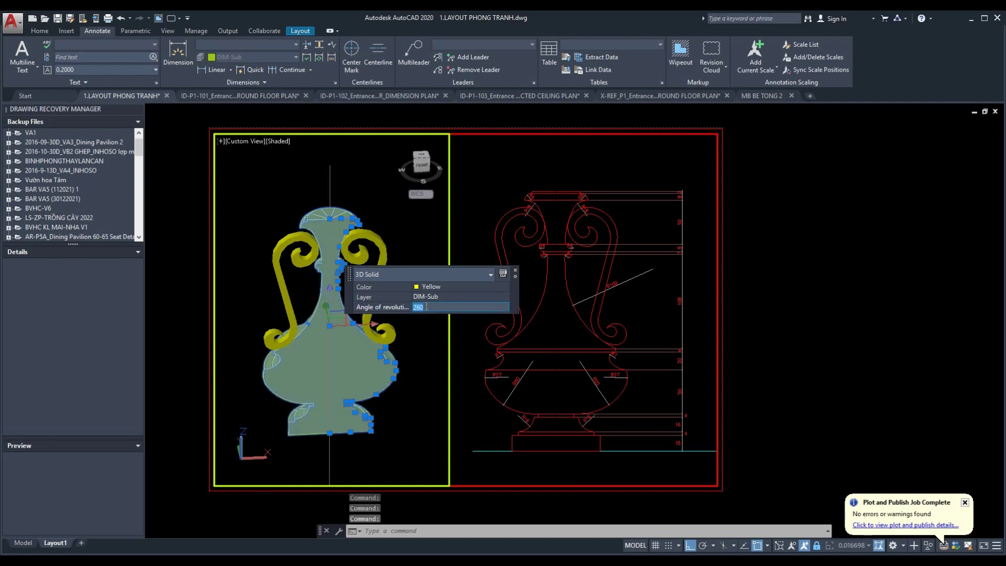
{"action": "key", "text": "Escape"}
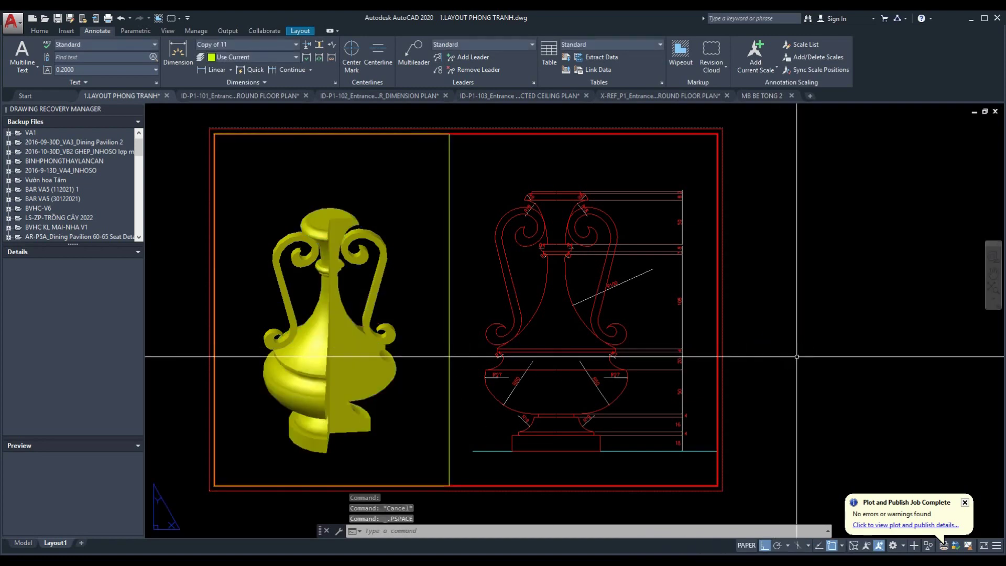
Preview the plot of a window around the shaded vase and its profile
{"action": "key", "text": "ctrl+p"}
{"action": "left_click", "coordinate": [411, 342]}
{"action": "left_click", "coordinate": [214, 134]}
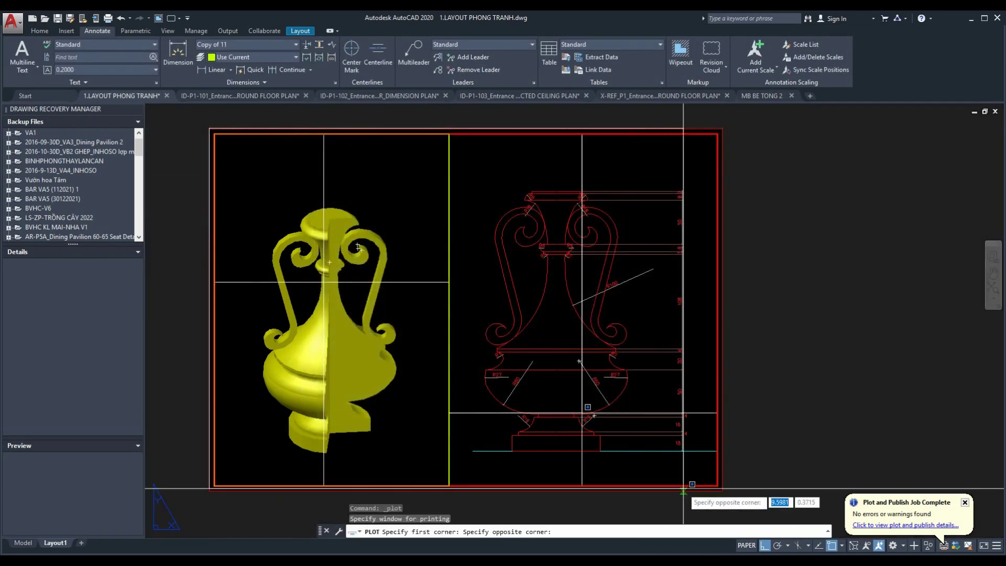
{"action": "left_click", "coordinate": [719, 488]}
{"action": "left_click", "coordinate": [323, 419]}
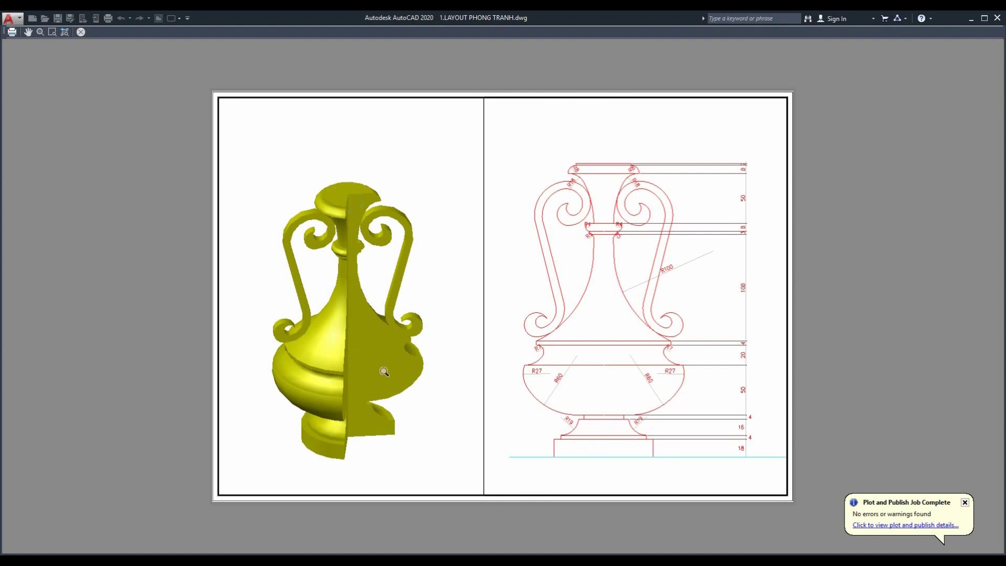
Set the vase's angle of revolution to a full 360° inside its viewport
{"action": "left_click", "coordinate": [81, 33]}
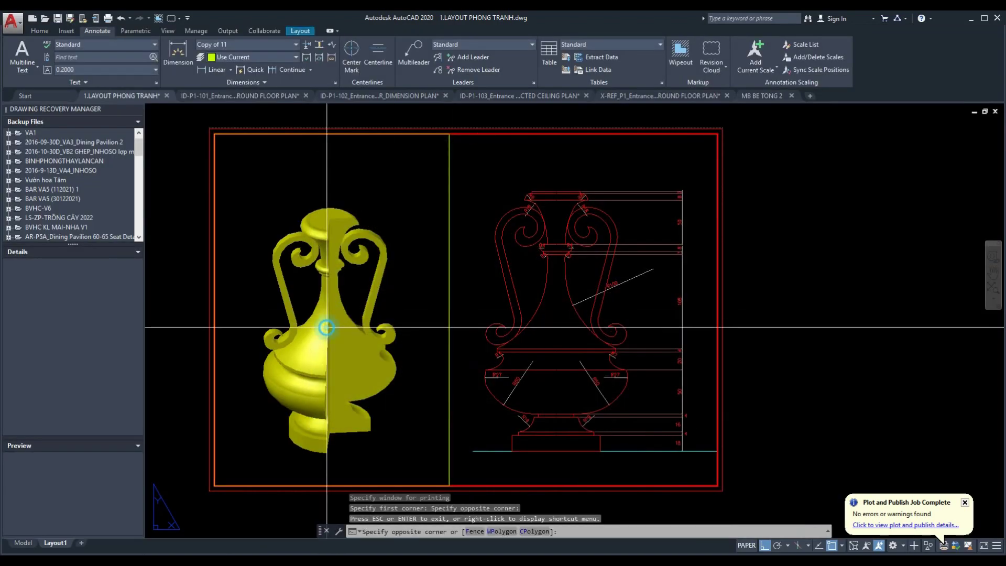
{"action": "double_click", "coordinate": [327, 328]}
{"action": "type", "text": "36"}
{"action": "key", "text": "Return"}
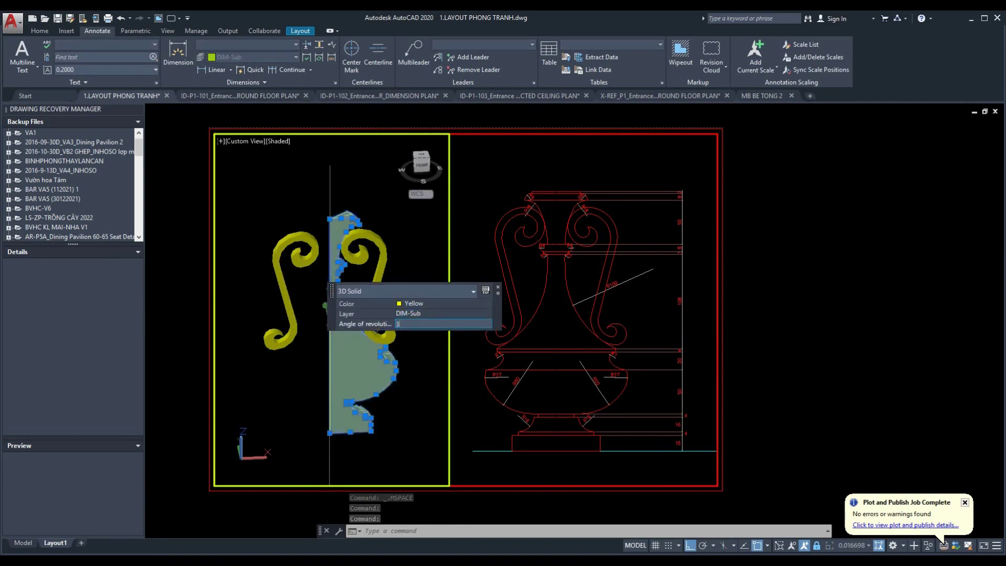
{"action": "type", "text": "60"}
{"action": "key", "text": "Return"}
Change the vase colour from yellow to ByBlock and return to paper space
{"action": "scroll", "coordinate": [353, 226], "scroll_direction": "up", "scroll_amount": 3}
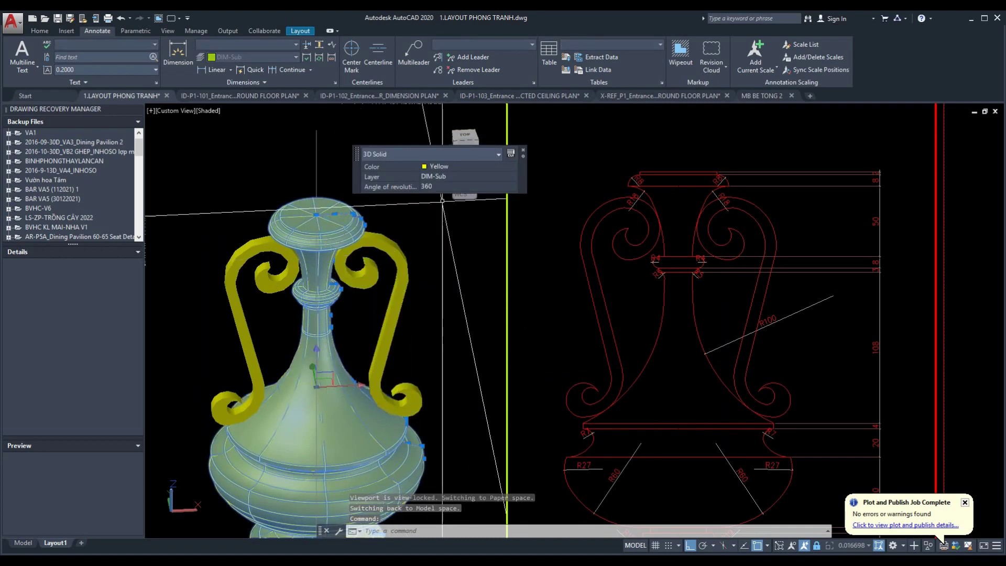
{"action": "key", "text": "Escape"}
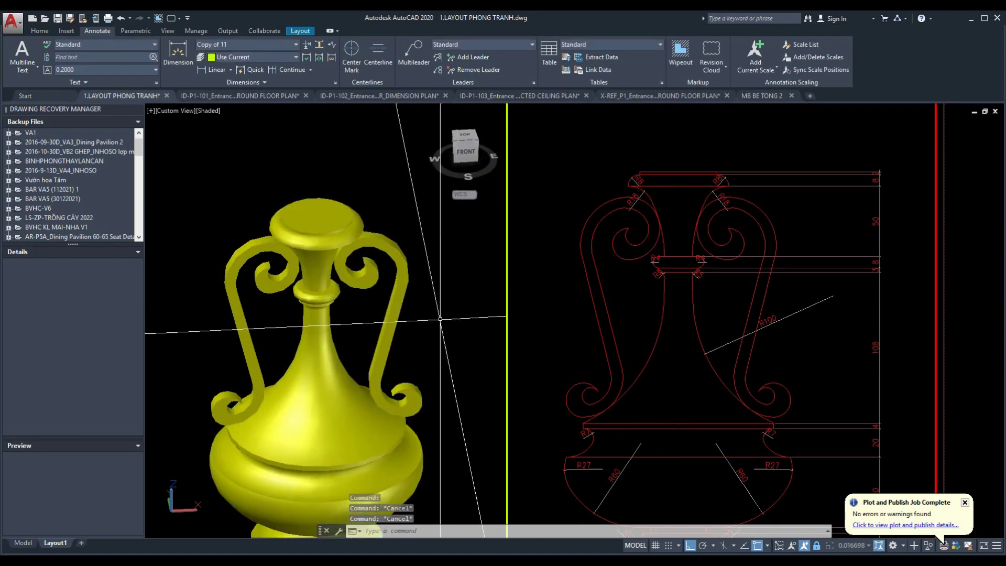
{"action": "scroll", "coordinate": [449, 263], "scroll_direction": "down", "scroll_amount": 3}
{"action": "left_click", "coordinate": [545, 117]}
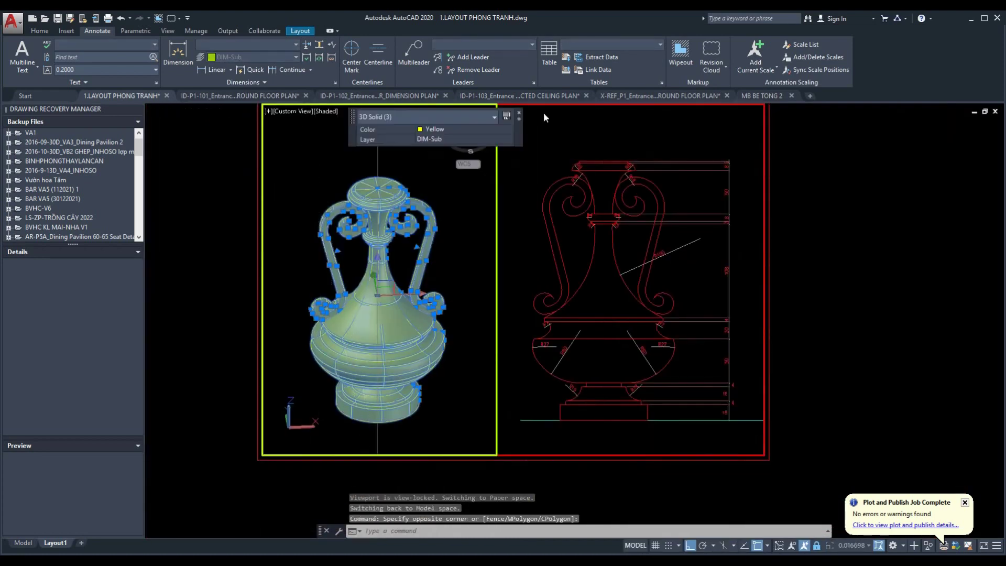
{"action": "left_click", "coordinate": [441, 131]}
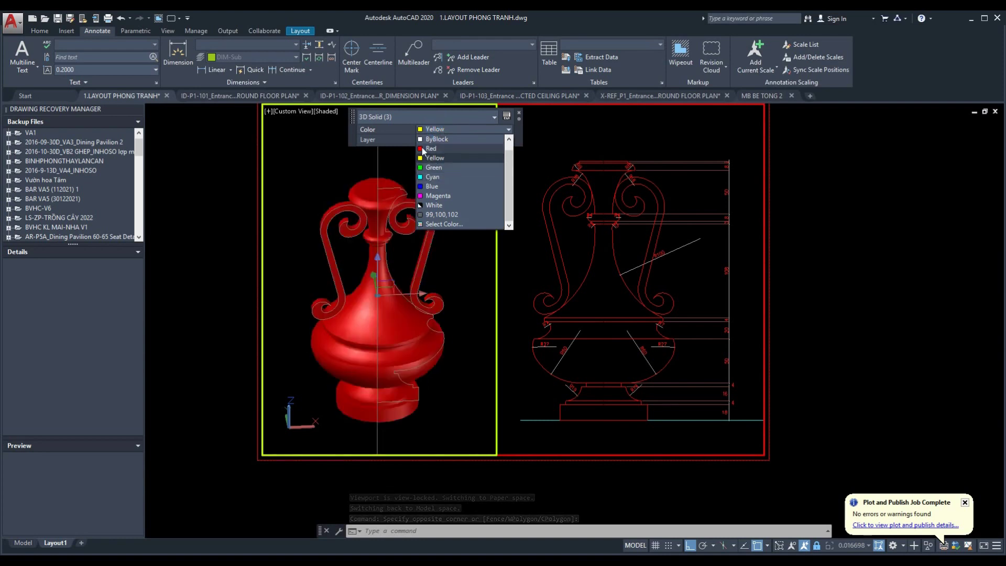
{"action": "left_click", "coordinate": [425, 139]}
{"action": "key", "text": "Escape"}
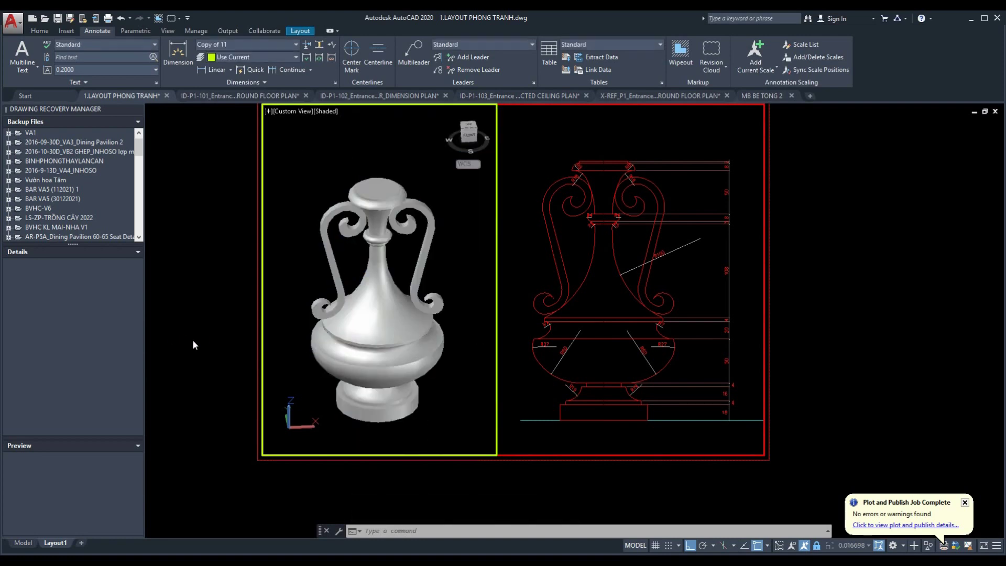
{"action": "double_click", "coordinate": [718, 337]}
Preview a window plot of the layout, cancel it, and reselect the vase solids
{"action": "key", "text": "ctrl+p"}
{"action": "left_click", "coordinate": [362, 339]}
{"action": "left_click", "coordinate": [252, 140]}
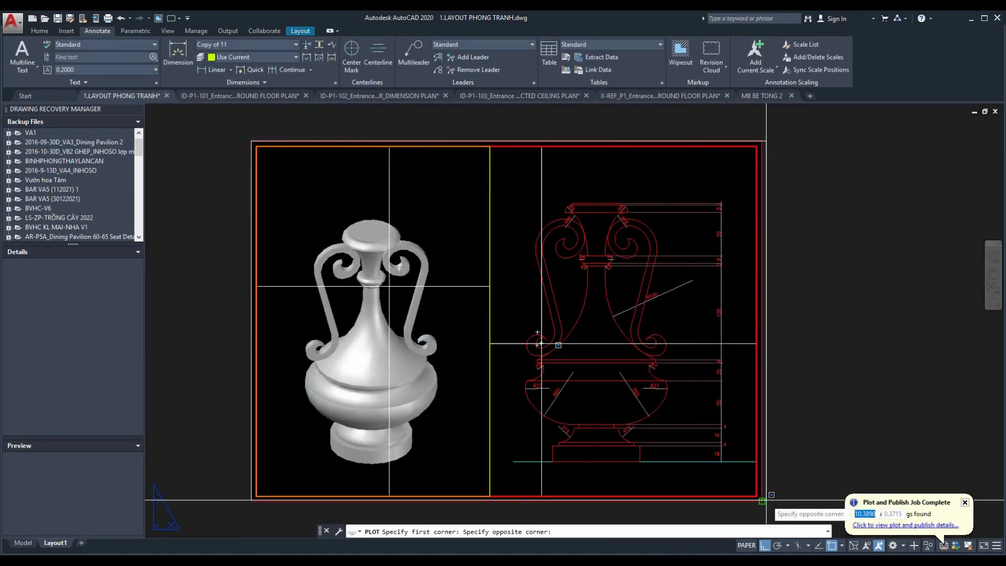
{"action": "left_click", "coordinate": [766, 500]}
{"action": "left_click", "coordinate": [333, 406]}
{"action": "scroll", "coordinate": [376, 357], "scroll_direction": "up", "scroll_amount": 5}
{"action": "scroll", "coordinate": [377, 356], "scroll_direction": "down", "scroll_amount": 5}
{"action": "left_click", "coordinate": [81, 32]}
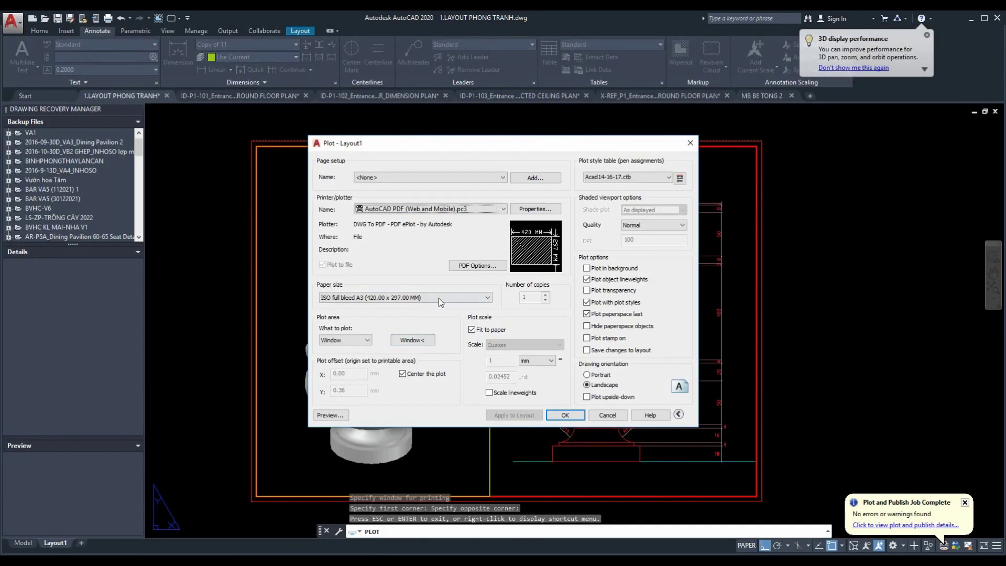
{"action": "key", "text": "Escape"}
{"action": "double_click", "coordinate": [393, 326]}
{"action": "left_click", "coordinate": [391, 192]}
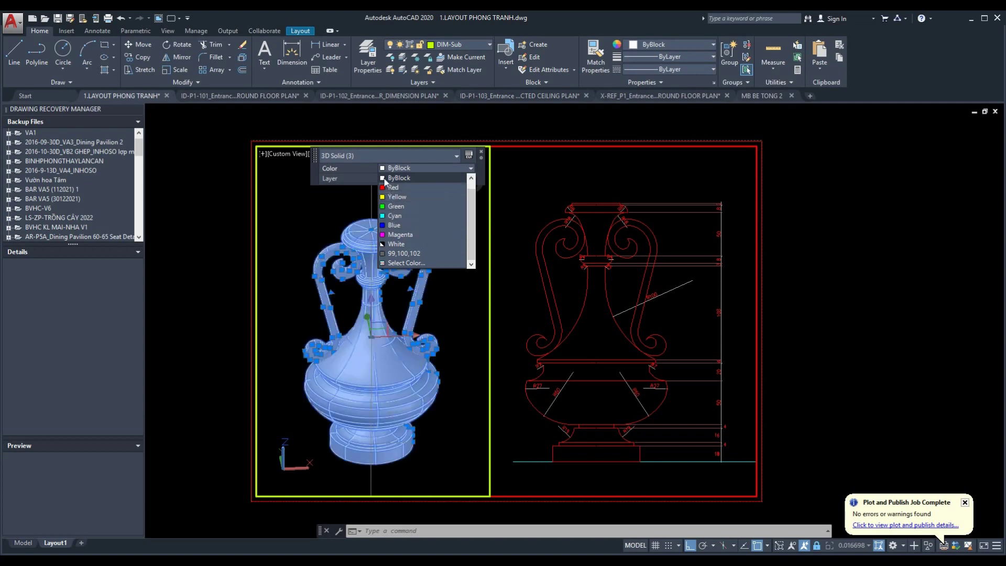
Make the vase cyan and switch from the layout to model space
{"action": "left_click", "coordinate": [394, 215]}
{"action": "double_click", "coordinate": [838, 331]}
{"action": "scroll", "coordinate": [812, 338], "scroll_direction": "down", "scroll_amount": 2}
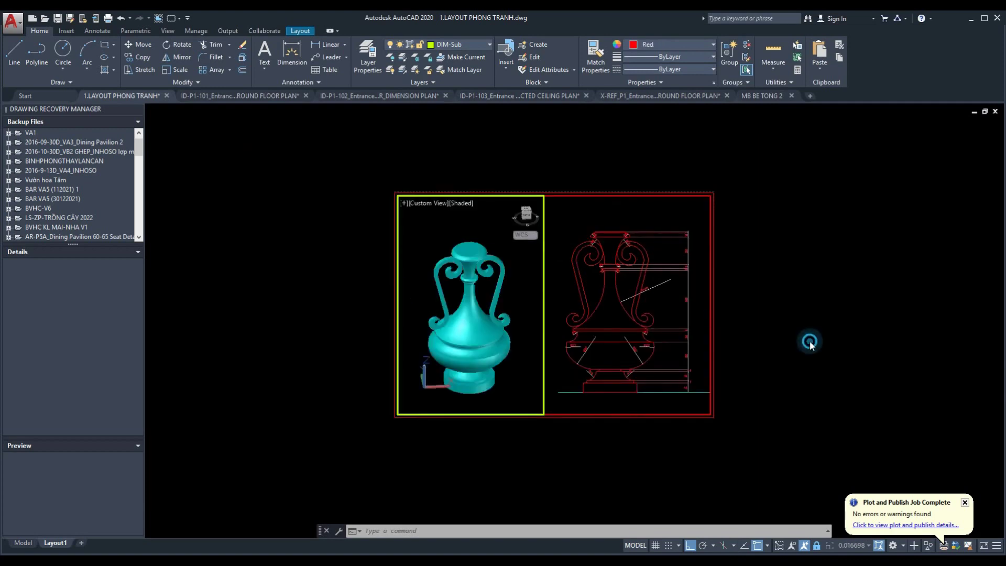
{"action": "scroll", "coordinate": [703, 341], "scroll_direction": "up", "scroll_amount": 3}
{"action": "middle_click_drag", "start_coordinate": [702, 341], "coordinate": [746, 362]}
{"action": "key", "text": "ctrl+Page_Up"}
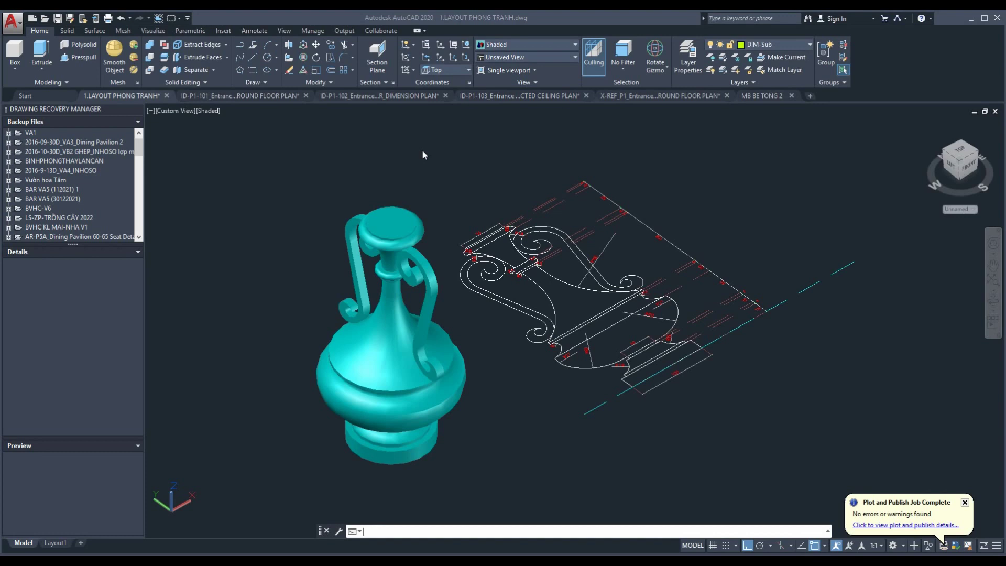
Mirror the two vase handles in 3D, keeping the original handles
{"action": "left_click", "coordinate": [367, 251]}
{"action": "left_click", "coordinate": [433, 291]}
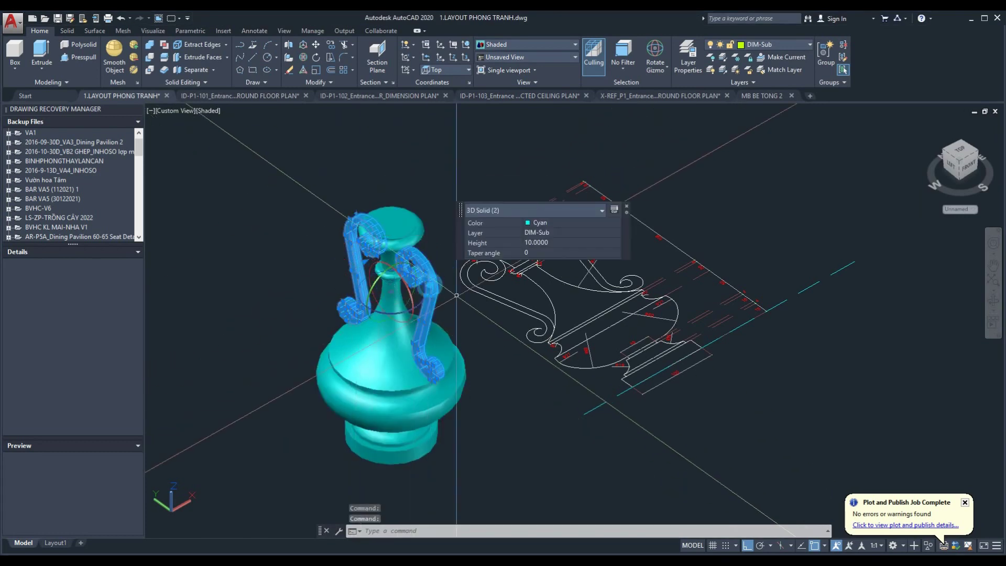
{"action": "left_click", "coordinate": [330, 57]}
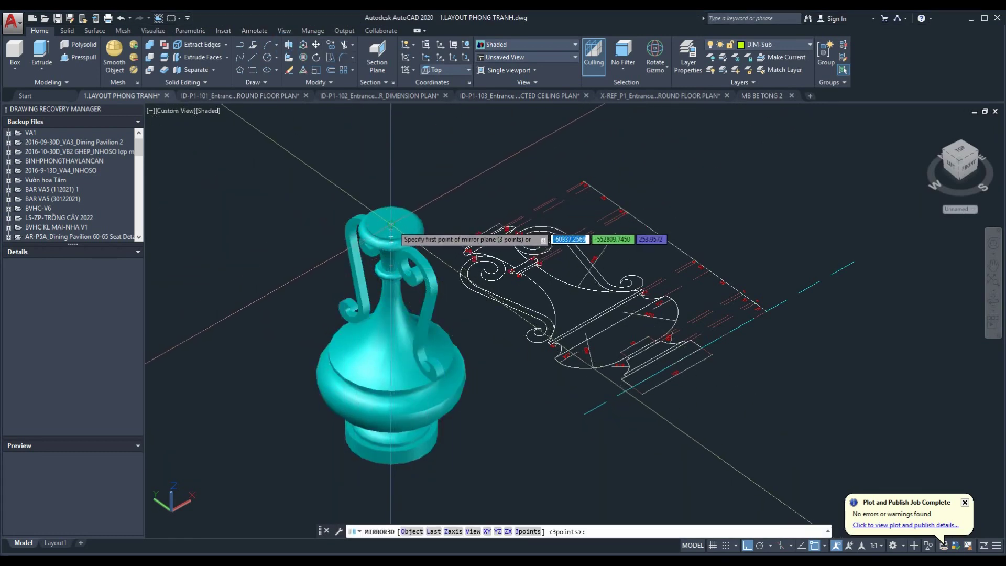
{"action": "left_click", "coordinate": [391, 225]}
{"action": "left_click", "coordinate": [481, 148]}
{"action": "type", "text": "n"}
{"action": "key", "text": "Return"}
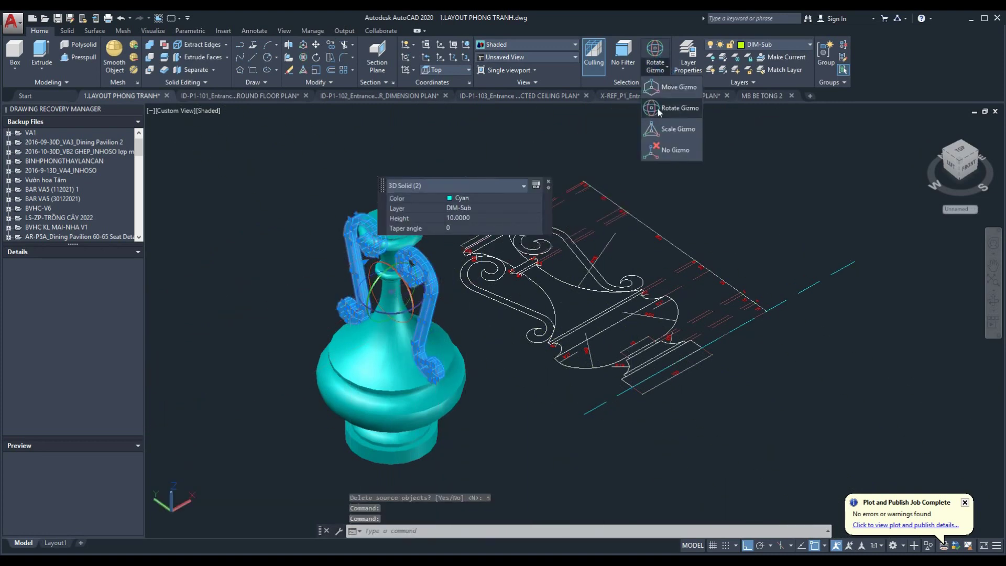
Rotate the mirrored handles 270° around the vase and display in 2D Wireframe
{"action": "left_click", "coordinate": [650, 108]}
{"action": "left_click", "coordinate": [378, 303]}
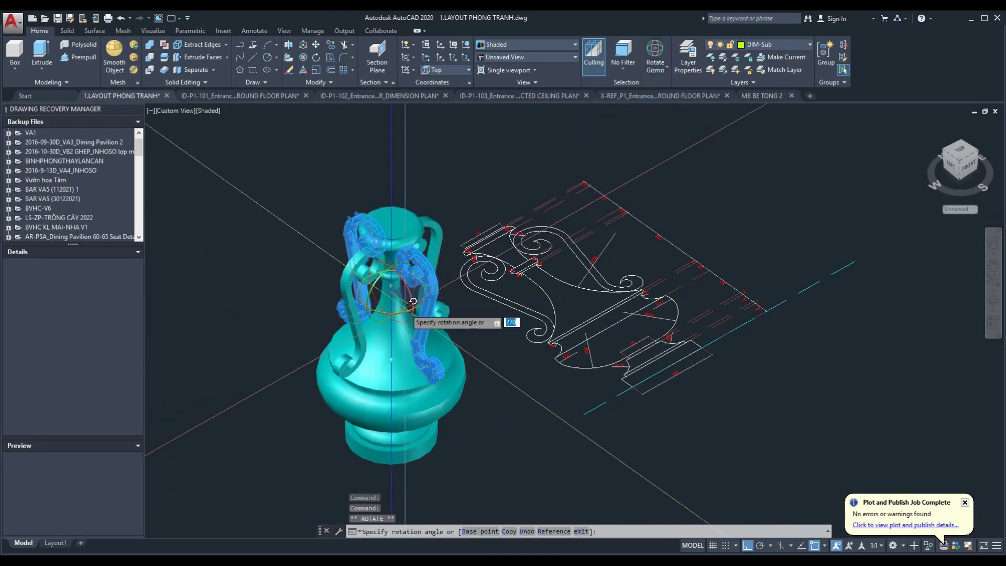
{"action": "key", "text": "Return"}
{"action": "key", "text": "Escape"}
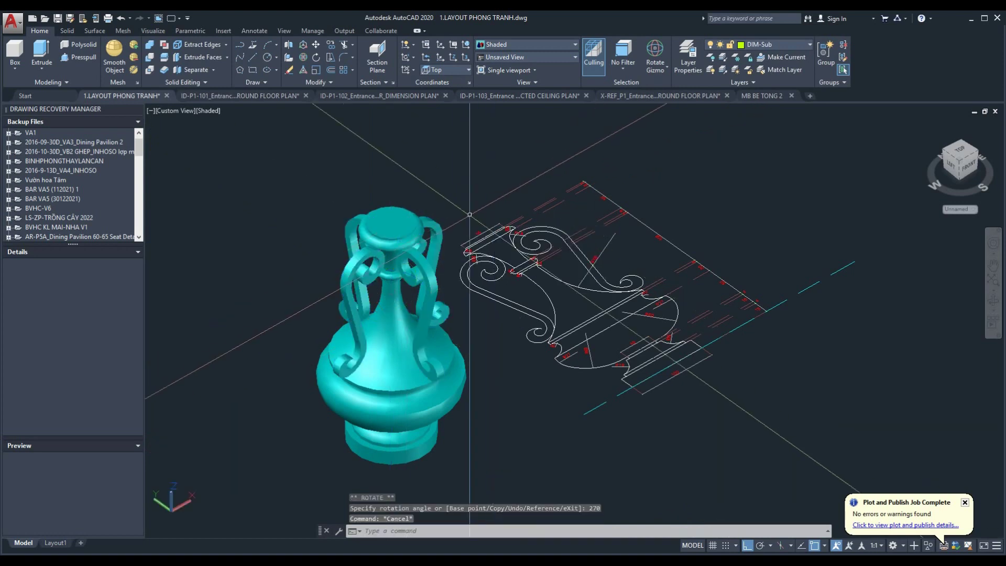
{"action": "left_click", "coordinate": [208, 110]}
{"action": "left_click", "coordinate": [220, 134]}
Switch to the Left preset view and select the whole vase
{"action": "left_click", "coordinate": [174, 111]}
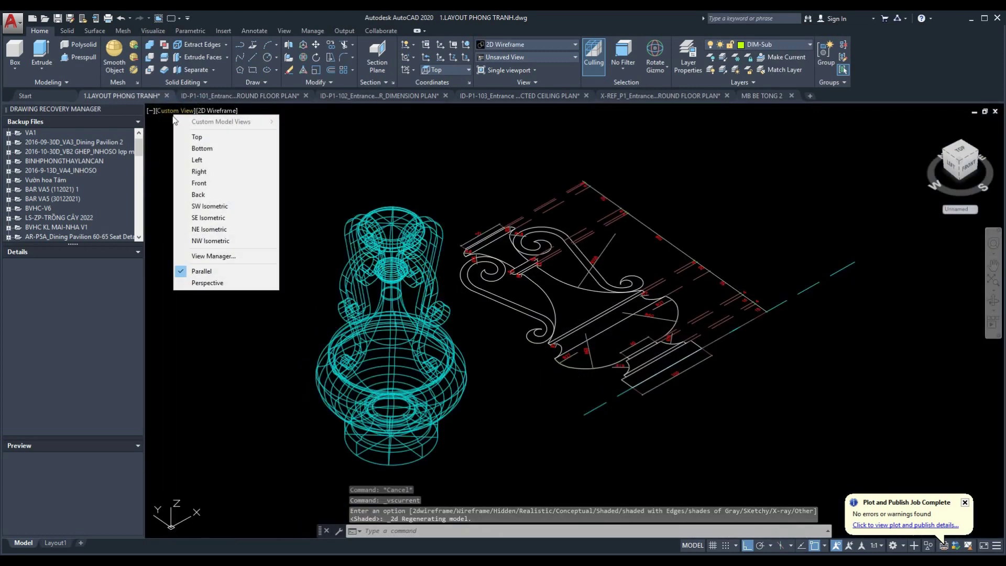
{"action": "left_click", "coordinate": [204, 161]}
{"action": "middle_click_drag", "start_coordinate": [636, 285], "coordinate": [635, 293]}
{"action": "scroll", "coordinate": [635, 292], "scroll_direction": "up", "scroll_amount": 2}
{"action": "scroll", "coordinate": [584, 350], "scroll_direction": "down", "scroll_amount": 2}
{"action": "left_click", "coordinate": [583, 350]}
{"action": "left_click", "coordinate": [367, 126]}
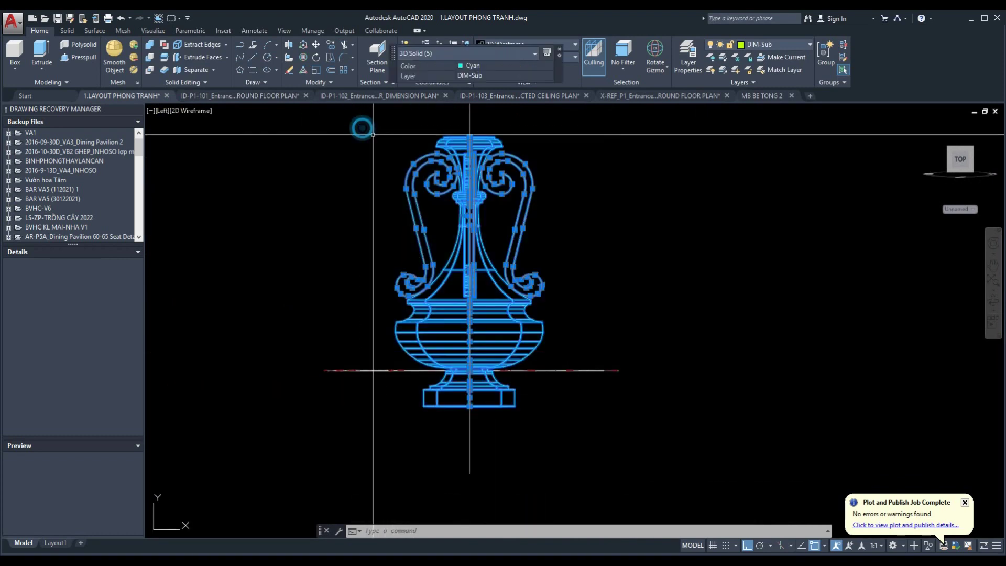
{"action": "scroll", "coordinate": [495, 422], "scroll_direction": "up", "scroll_amount": 3}
Switch to the Drafting & Annotation workspace and start moving the reselected vase
{"action": "left_click", "coordinate": [892, 546]}
{"action": "left_click", "coordinate": [928, 455]}
{"action": "scroll", "coordinate": [614, 308], "scroll_direction": "down", "scroll_amount": 4}
{"action": "left_click", "coordinate": [665, 345]}
{"action": "left_click", "coordinate": [464, 187]}
{"action": "scroll", "coordinate": [592, 389], "scroll_direction": "up", "scroll_amount": 2}
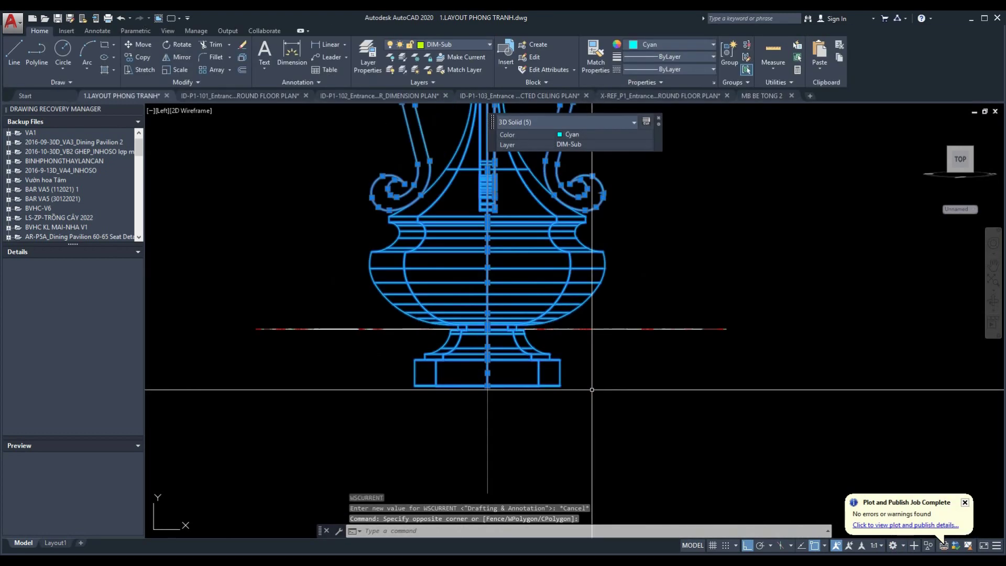
{"action": "left_click", "coordinate": [129, 44]}
{"action": "left_click", "coordinate": [487, 385]}
{"action": "scroll", "coordinate": [490, 384], "scroll_direction": "down", "scroll_amount": 1}
{"action": "scroll", "coordinate": [490, 333], "scroll_direction": "down", "scroll_amount": 1}
{"action": "scroll", "coordinate": [601, 360], "scroll_direction": "down", "scroll_amount": 1}
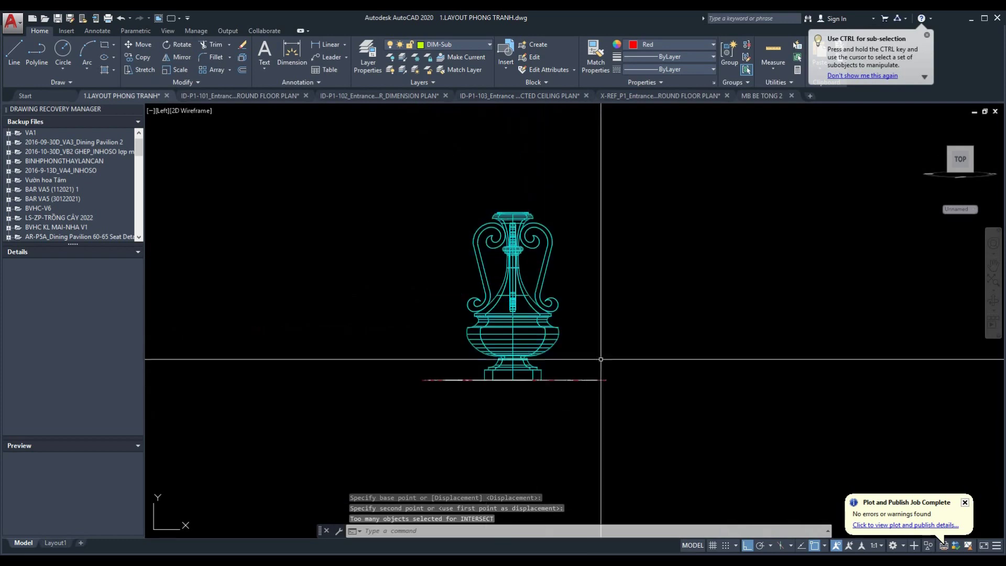
Return to an isometric view and move the vase to the left of the profile
{"action": "left_click", "coordinate": [927, 126]}
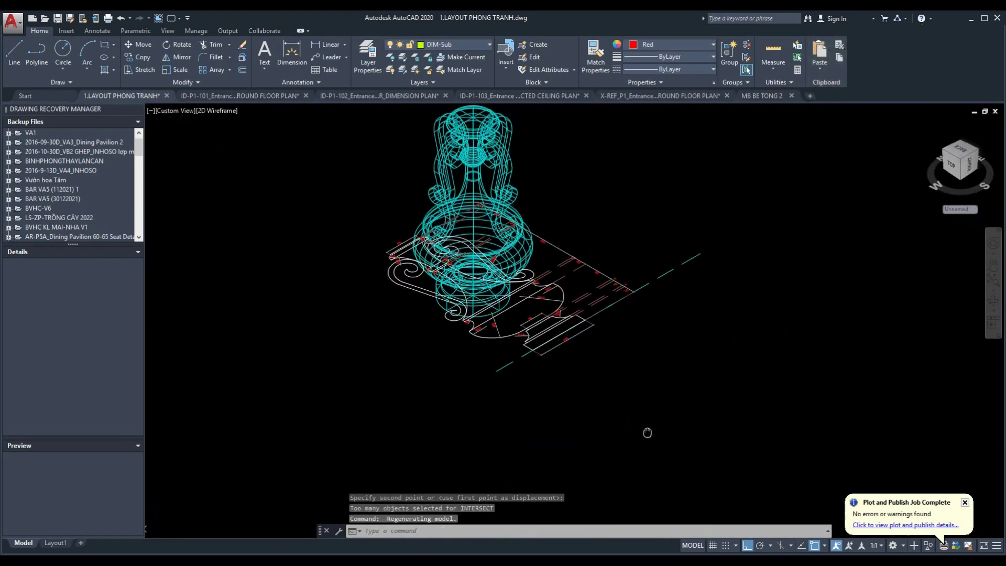
{"action": "middle_click_drag", "start_coordinate": [486, 431], "coordinate": [635, 424], "text": "shift"}
{"action": "scroll", "coordinate": [636, 424], "scroll_direction": "down", "scroll_amount": 2}
{"action": "scroll", "coordinate": [579, 407], "scroll_direction": "up", "scroll_amount": 2}
{"action": "scroll", "coordinate": [655, 447], "scroll_direction": "up", "scroll_amount": 1}
{"action": "left_click", "coordinate": [440, 225]}
{"action": "left_click", "coordinate": [676, 215]}
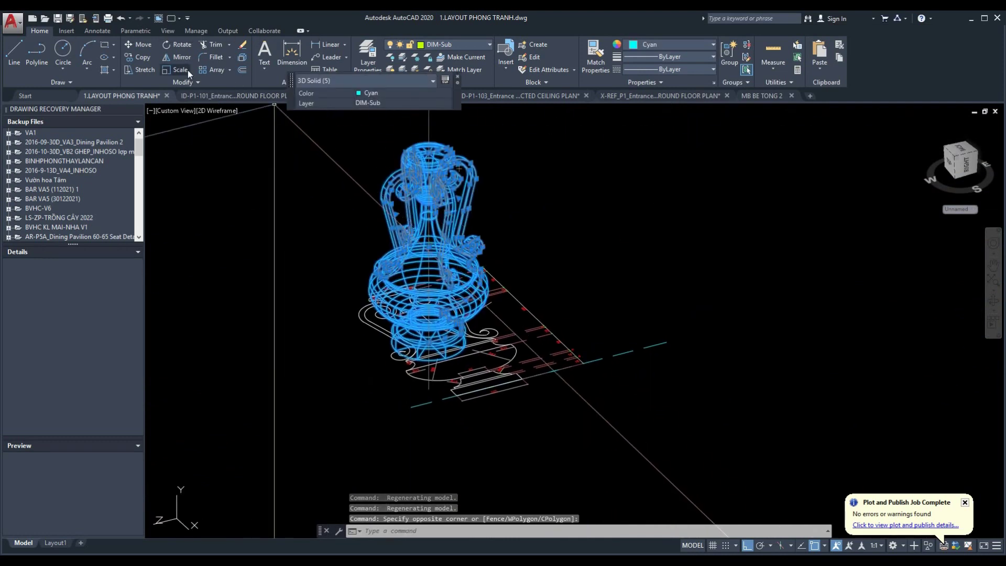
{"action": "left_click", "coordinate": [128, 44]}
{"action": "left_click", "coordinate": [687, 184]}
{"action": "left_click", "coordinate": [545, 218]}
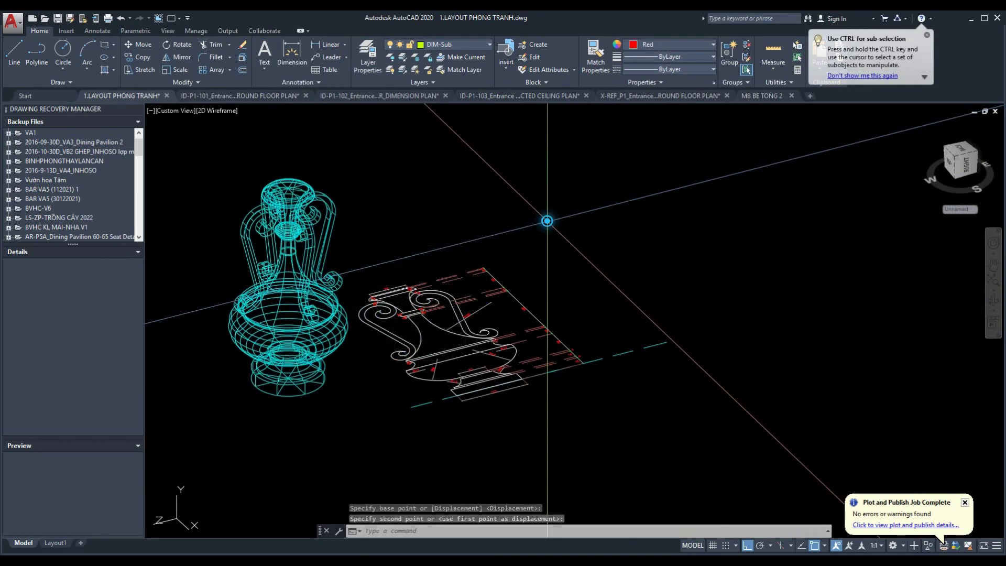
Inspect the vase from the Bottom, Top and Back preset views
{"action": "left_click", "coordinate": [173, 111]}
{"action": "left_click", "coordinate": [186, 140]}
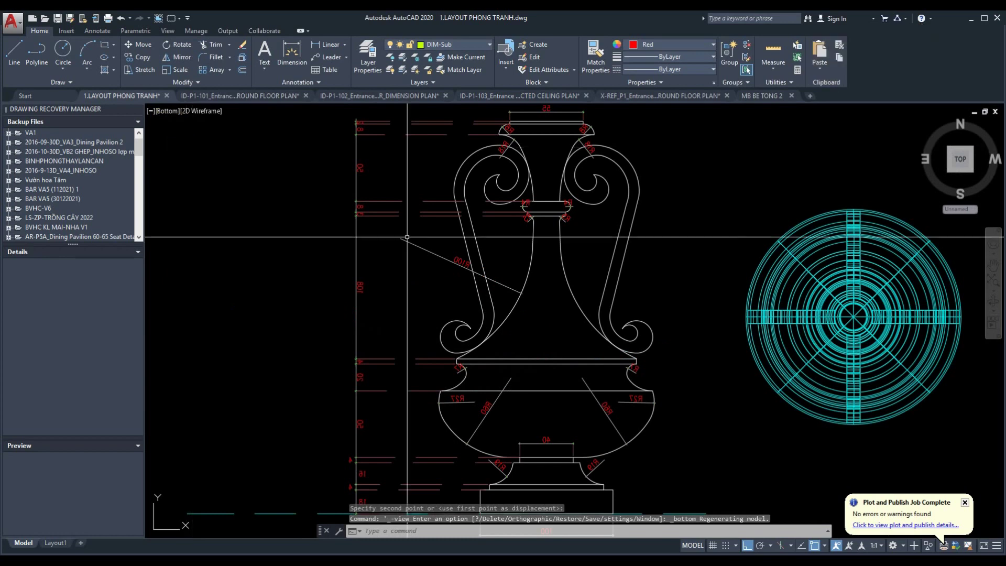
{"action": "left_click", "coordinate": [167, 110]}
{"action": "left_click", "coordinate": [195, 136]}
{"action": "scroll", "coordinate": [294, 205], "scroll_direction": "down", "scroll_amount": 2}
{"action": "left_click", "coordinate": [160, 113]}
{"action": "left_click", "coordinate": [180, 180]}
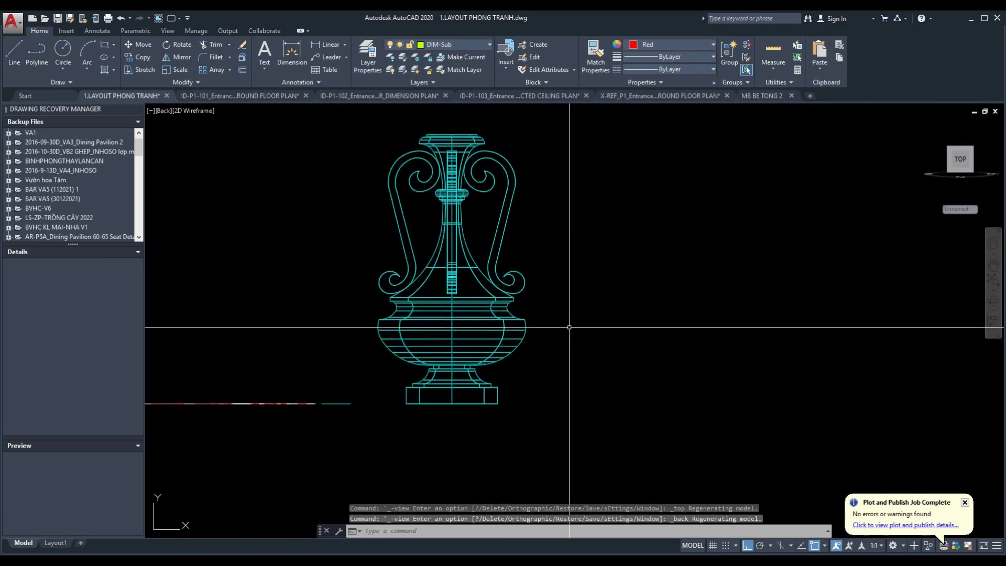
{"action": "middle_click_drag", "start_coordinate": [238, 331], "coordinate": [471, 348]}
Set the visual style to Shaded and go back to the Layout1 sheet
{"action": "left_click", "coordinate": [198, 111]}
{"action": "left_click", "coordinate": [221, 160]}
{"action": "left_click", "coordinate": [181, 110]}
{"action": "left_click", "coordinate": [211, 185]}
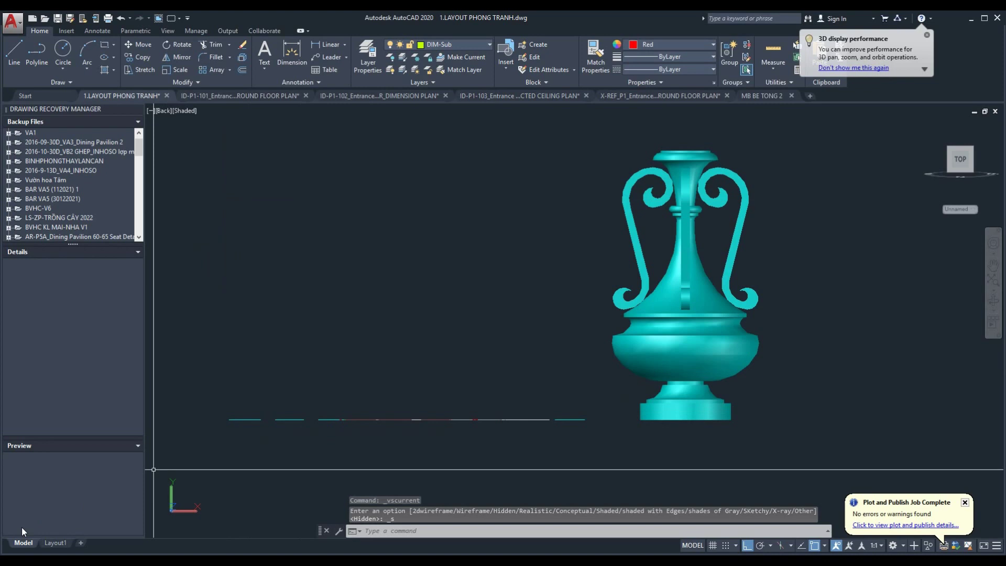
{"action": "left_click", "coordinate": [55, 543]}
{"action": "scroll", "coordinate": [496, 402], "scroll_direction": "down", "scroll_amount": 3}
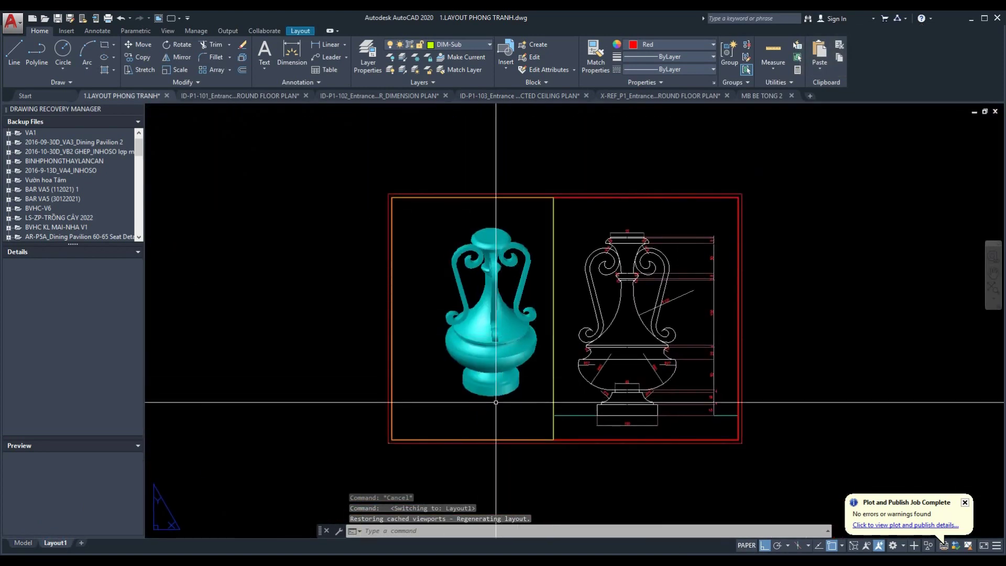
Zoom the viewport to a window around the vase, then return to paper space
{"action": "double_click", "coordinate": [495, 402]}
{"action": "mouse_move", "coordinate": [501, 354]}
{"action": "middle_mouse_down"}
{"action": "mouse_move", "coordinate": [484, 373]}
{"action": "mouse_move", "coordinate": [489, 401]}
{"action": "mouse_move", "coordinate": [466, 398]}
{"action": "middle_mouse_up"}
{"action": "key", "text": "Return"}
{"action": "left_click", "coordinate": [402, 216]}
{"action": "left_click", "coordinate": [548, 411]}
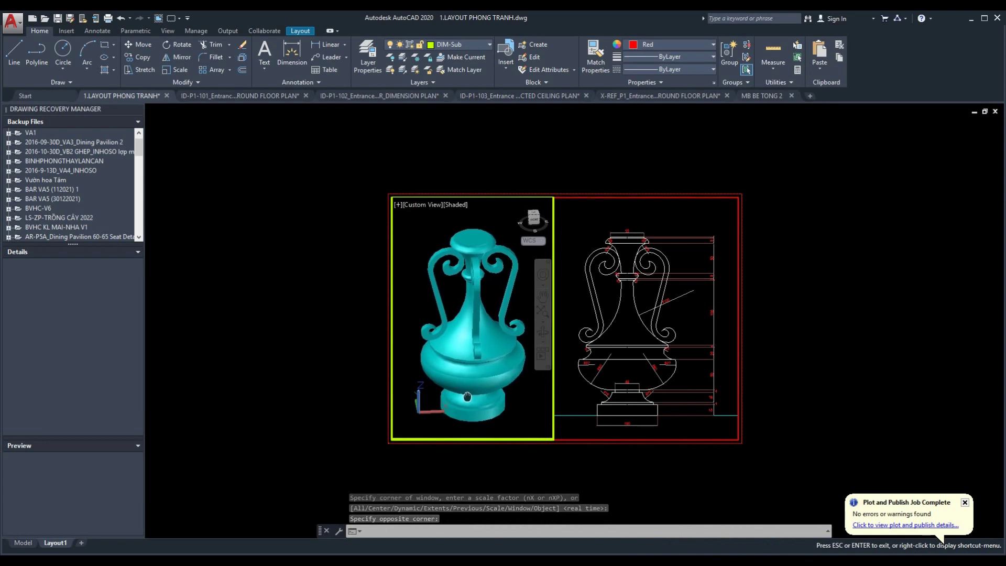
{"action": "key", "text": "Escape"}
{"action": "double_click", "coordinate": [884, 424]}
{"action": "scroll", "coordinate": [802, 371], "scroll_direction": "up", "scroll_amount": 3}
{"action": "scroll", "coordinate": [831, 388], "scroll_direction": "down", "scroll_amount": 3}
Plot a window of the layout, overwriting 1.LAYOUT PHONG TRANH-Layout1.pdf
{"action": "key", "text": "ctrl+p"}
{"action": "left_click", "coordinate": [407, 348]}
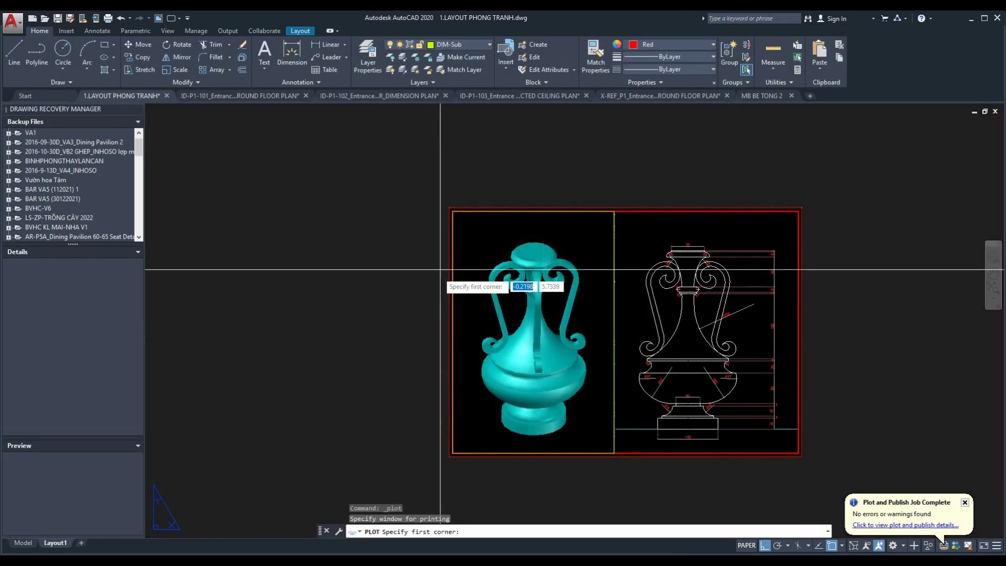
{"action": "left_click", "coordinate": [448, 206]}
{"action": "left_click", "coordinate": [805, 456]}
{"action": "left_click", "coordinate": [569, 417]}
{"action": "left_click", "coordinate": [559, 396]}
{"action": "left_click", "coordinate": [539, 298]}
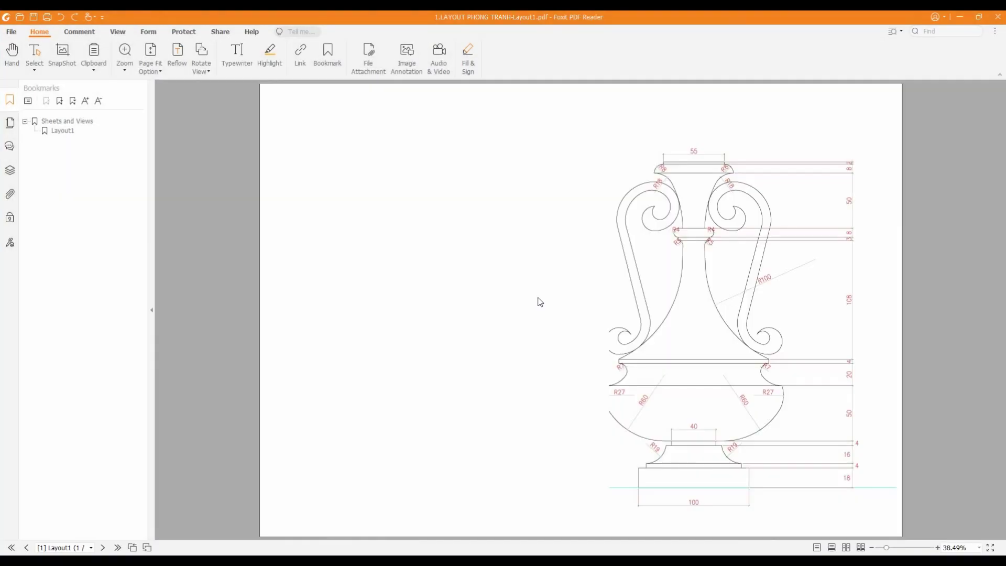